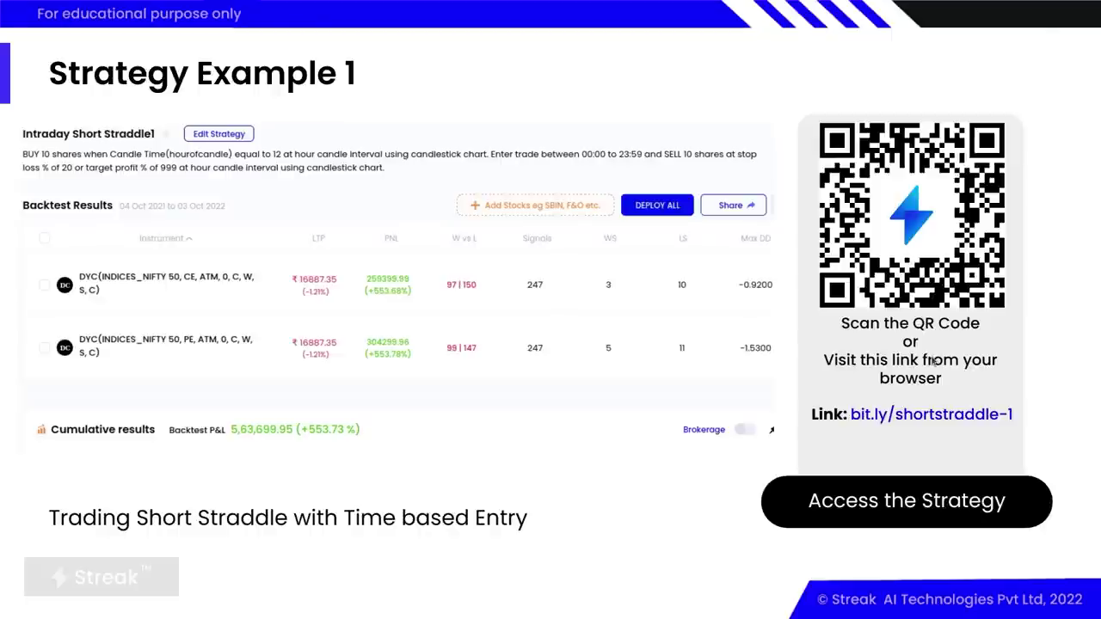
# Switch to the Streak web app and create a new strategy named "ss example 1"
pyautogui.hotkey('alt', 'Tab')
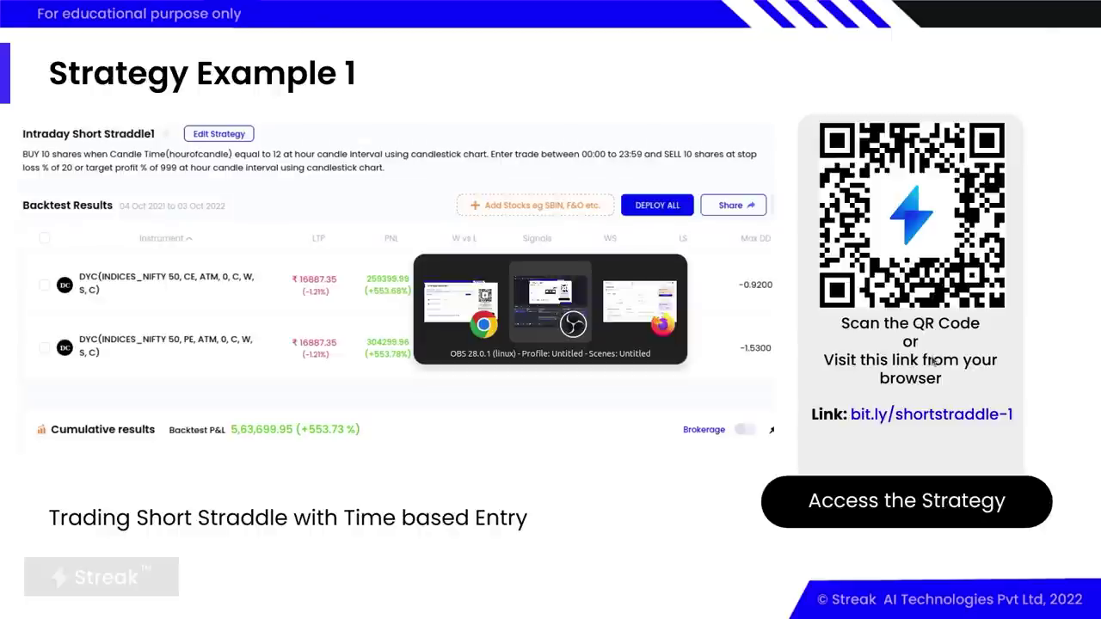
pyautogui.hotkey('alt', 'Tab')
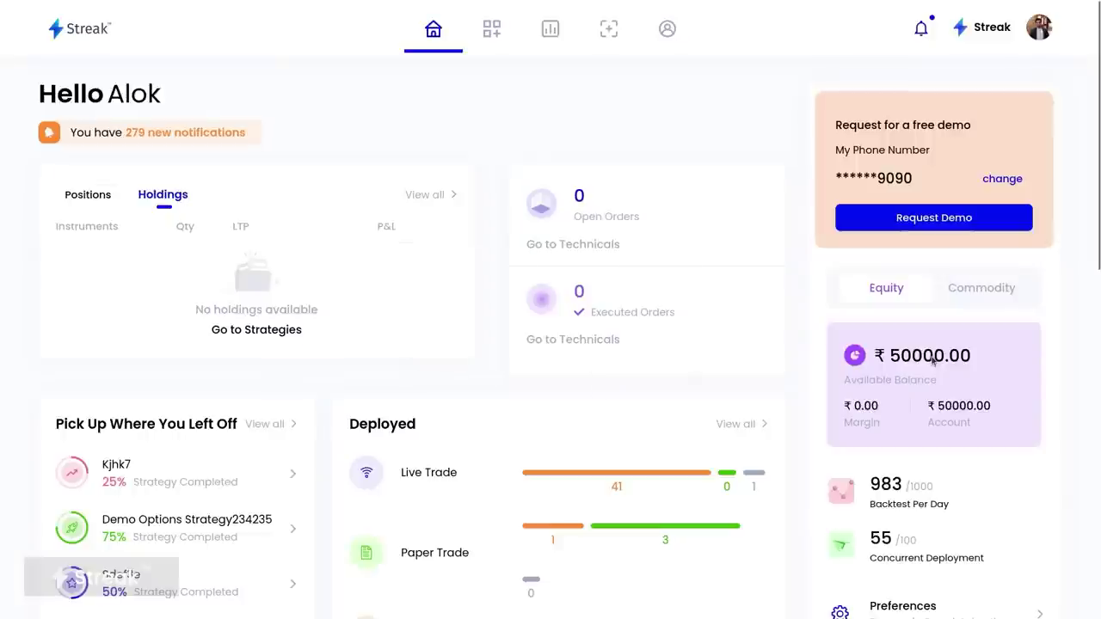
pyautogui.moveTo(844, 3)
pyautogui.click(493, 39)
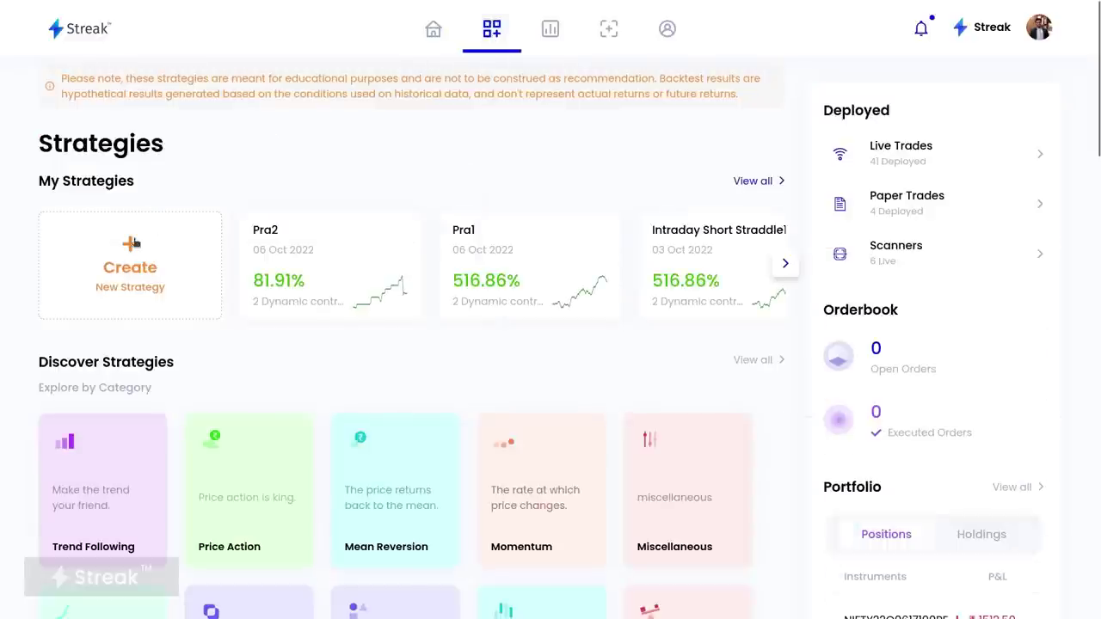
pyautogui.click(135, 268)
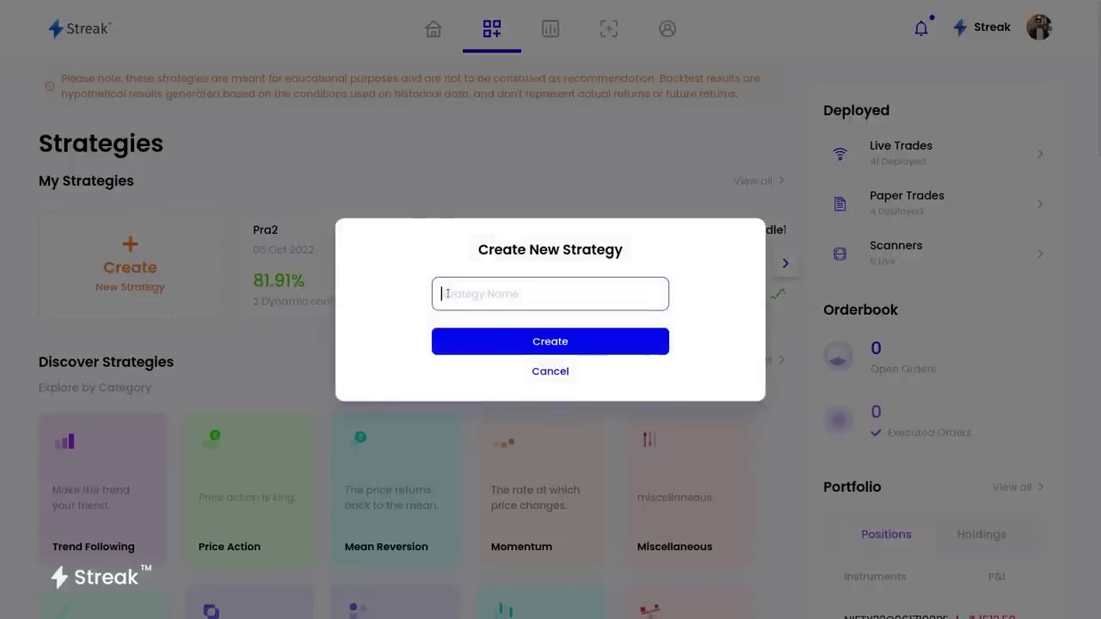
pyautogui.write('ss example 1')
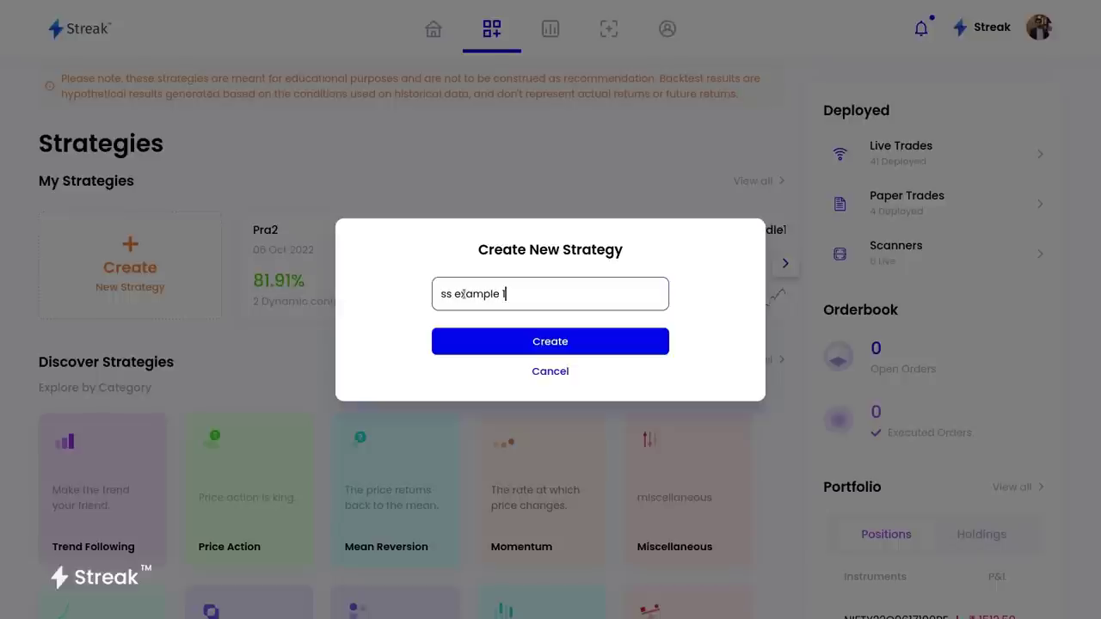
pyautogui.click(522, 341)
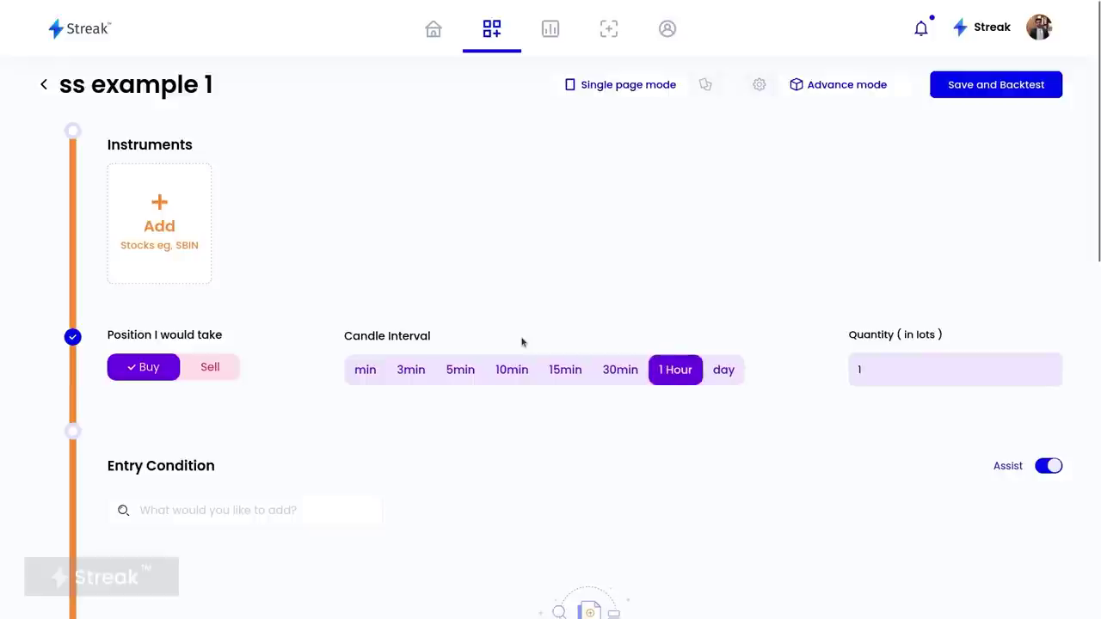
# Search the instruments for "nifty 50" and start adding a dynamic contract on the NIFTY 50 index
pyautogui.click(143, 212)
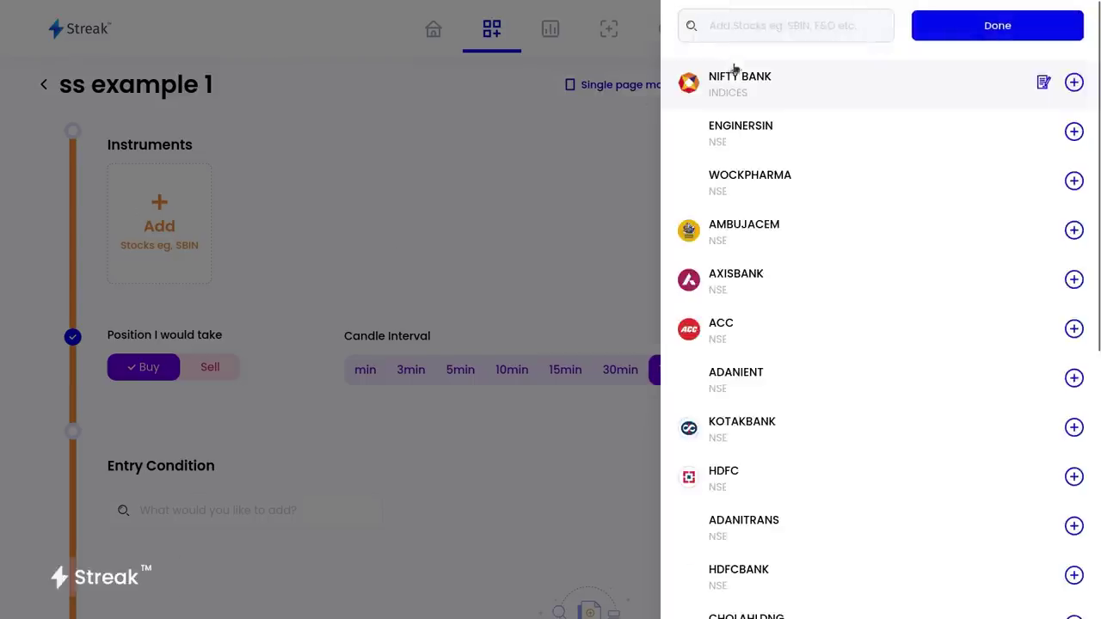
pyautogui.click(745, 26)
pyautogui.write('nifty')
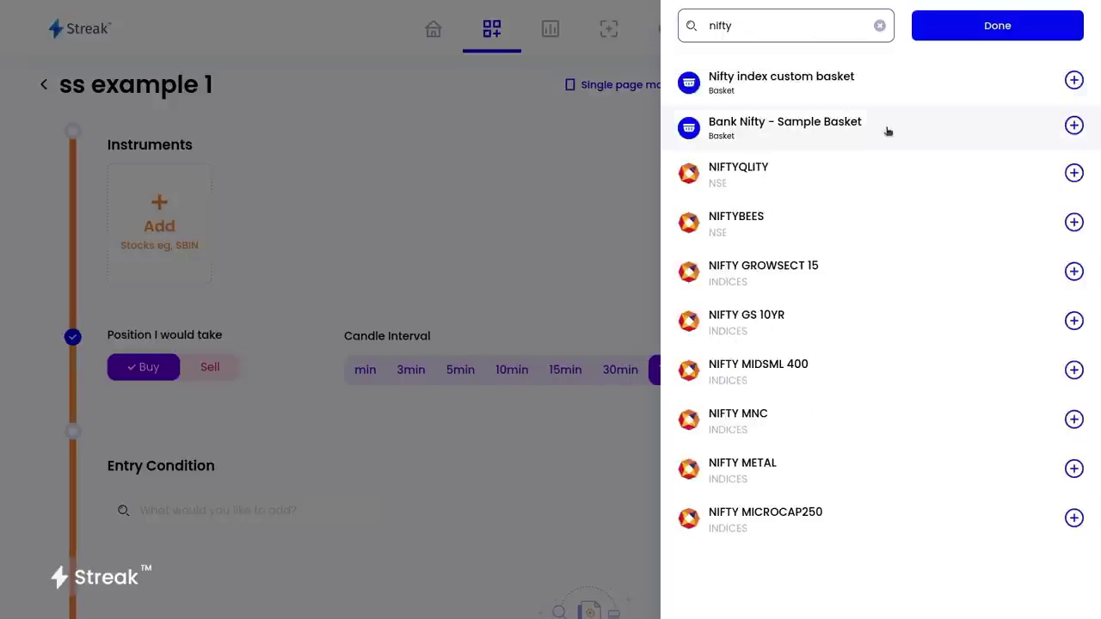
pyautogui.write(' 50')
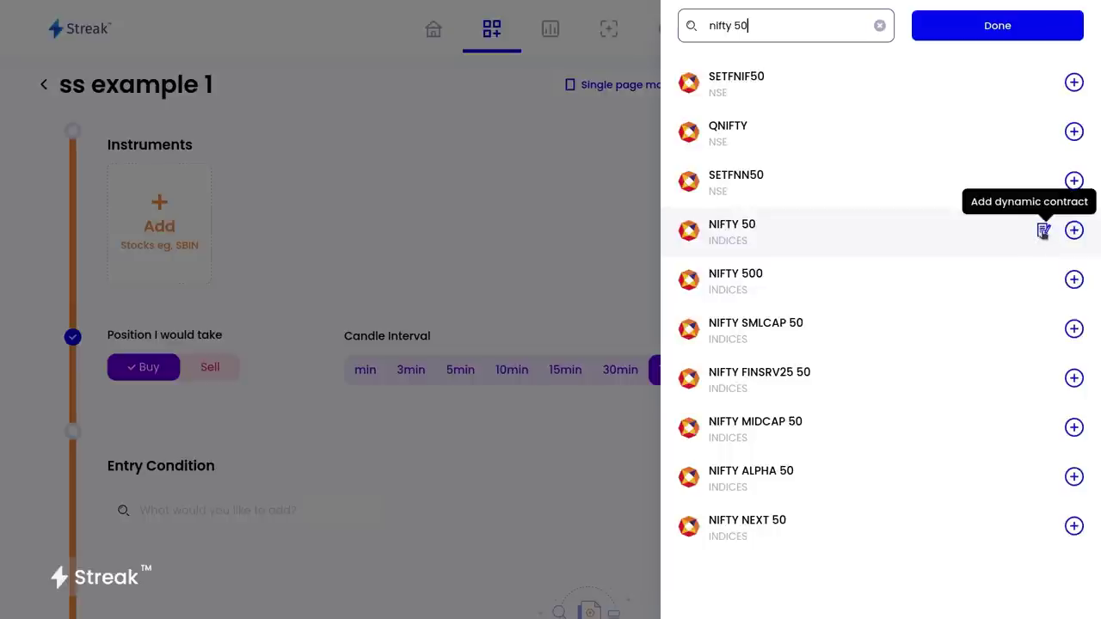
pyautogui.click(1043, 231)
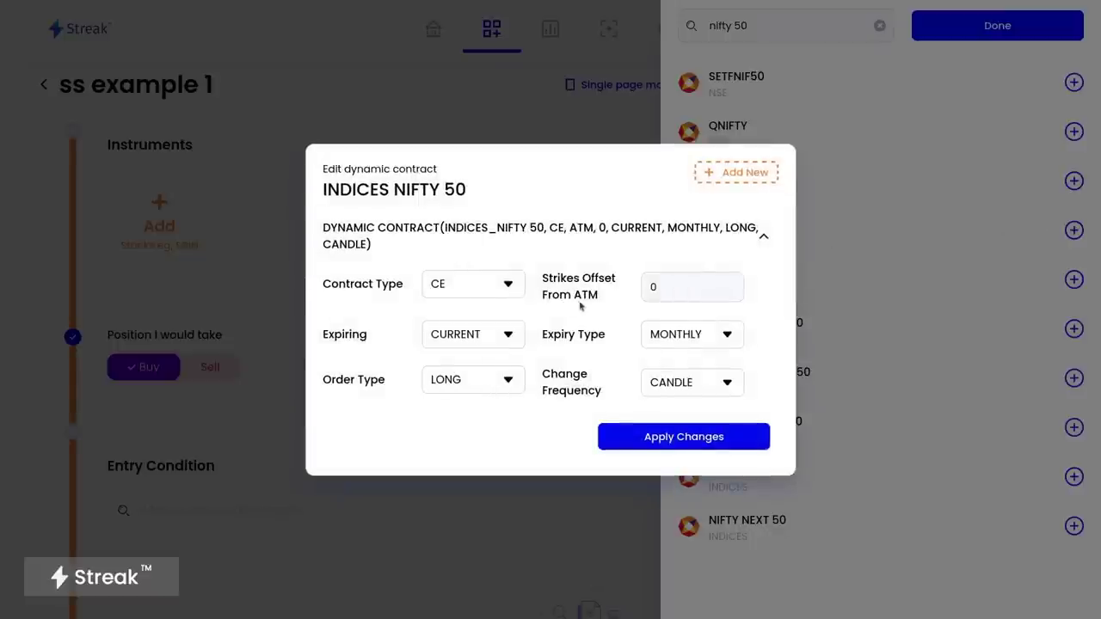
# Try strike offsets from ATM of -1 and 4 on the CE contract, and restore the offset to 0
pyautogui.click(681, 286)
pyautogui.press('Return')
pyautogui.press('Return')
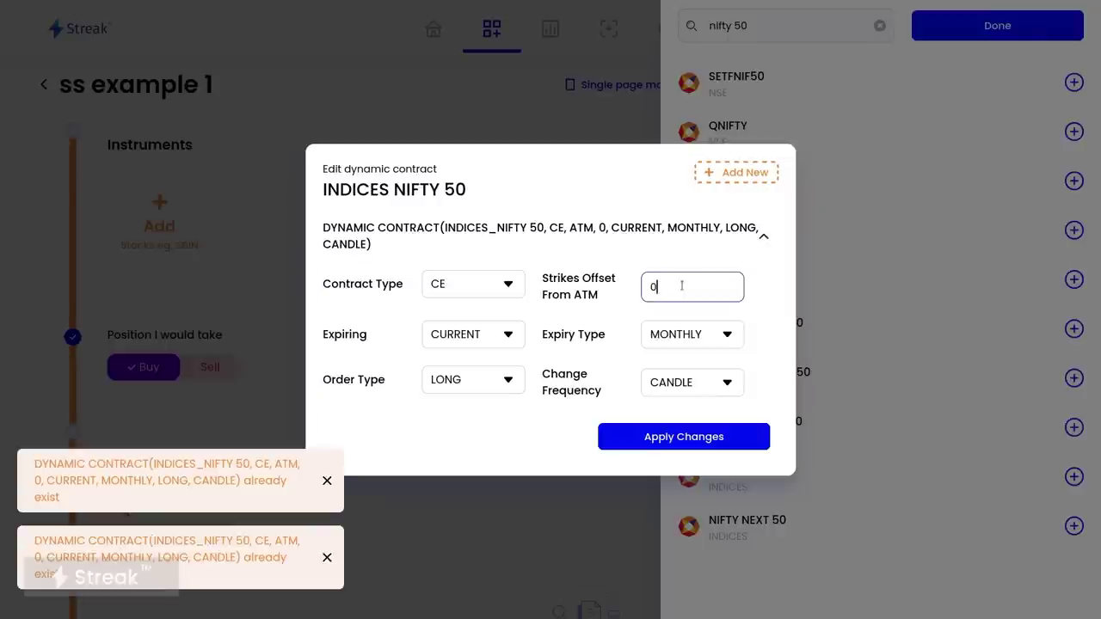
pyautogui.press('BackSpace')
pyautogui.write('-1')
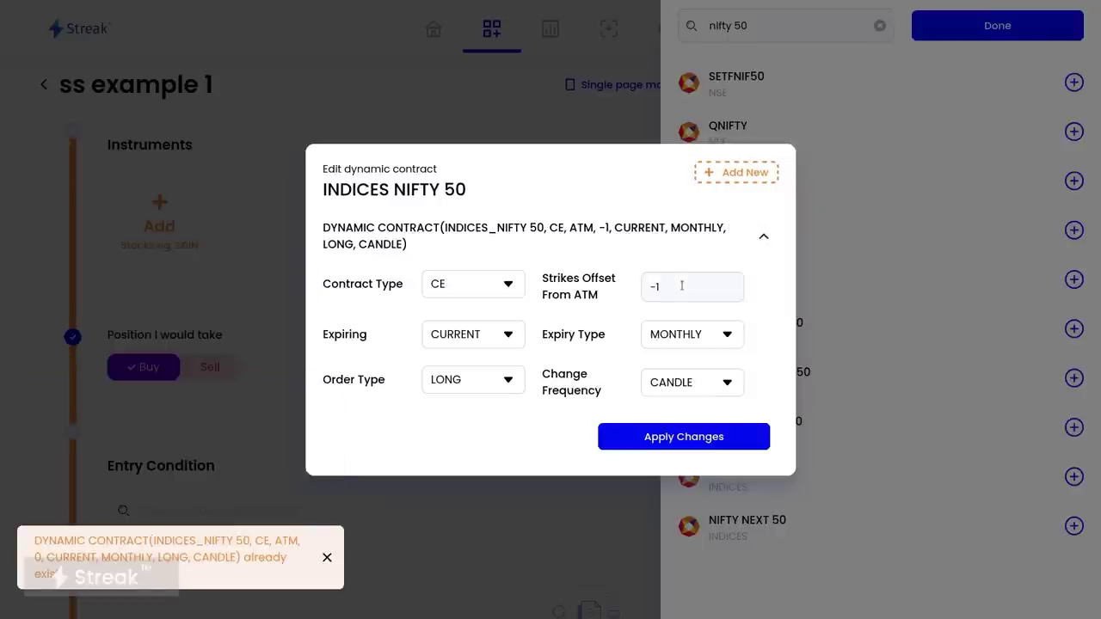
pyautogui.click(681, 285)
pyautogui.click(658, 315)
pyautogui.click(679, 273)
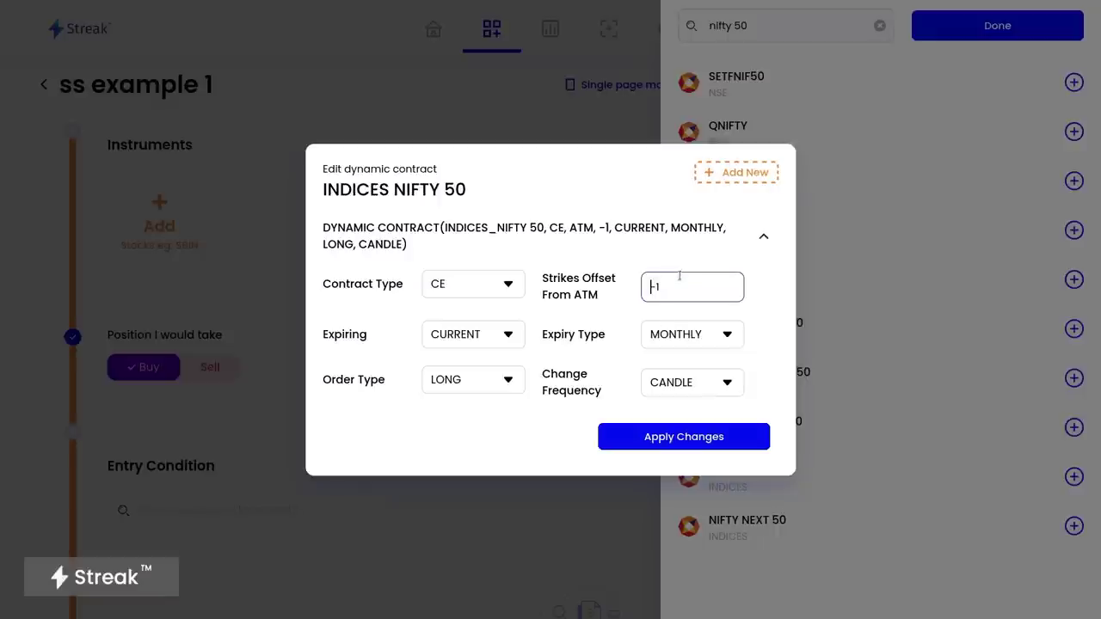
pyautogui.hotkey('ctrl', 'a')
pyautogui.write('4')
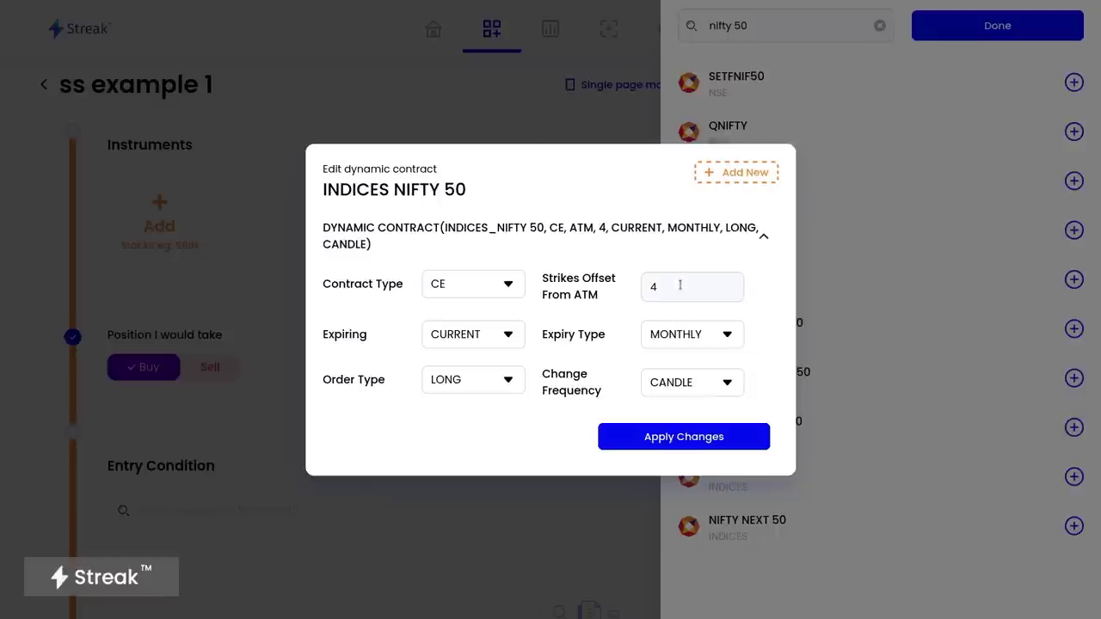
pyautogui.doubleClick(679, 285)
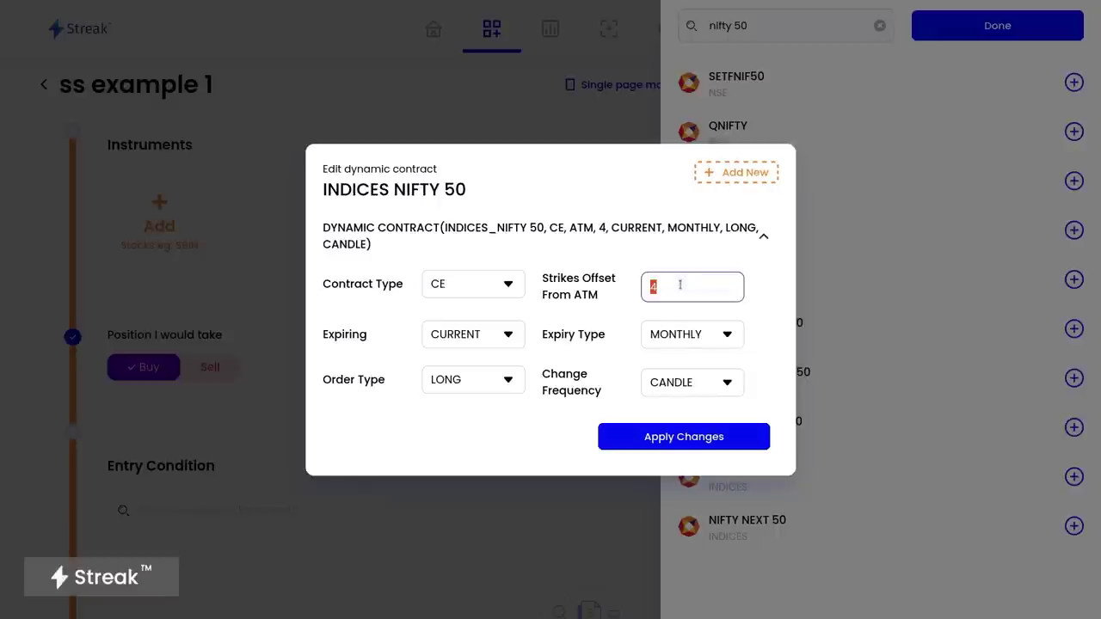
pyautogui.write('0')
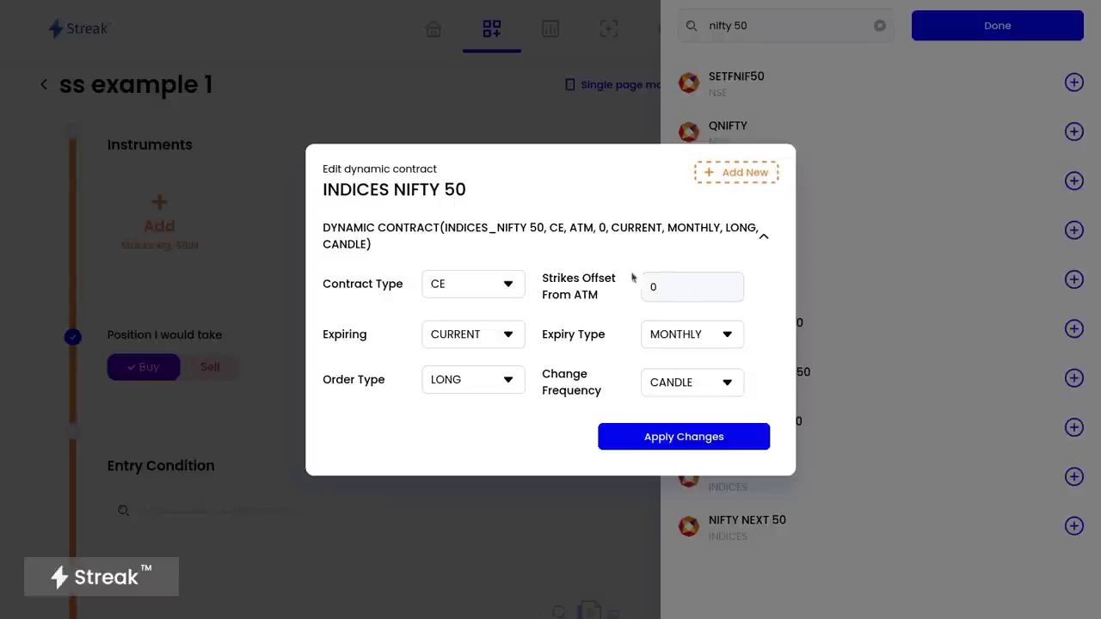
# Set the CE contract to CURRENT expiring, WEEKLY expiry type and SHORT order type
pyautogui.click(498, 334)
pyautogui.click(479, 396)
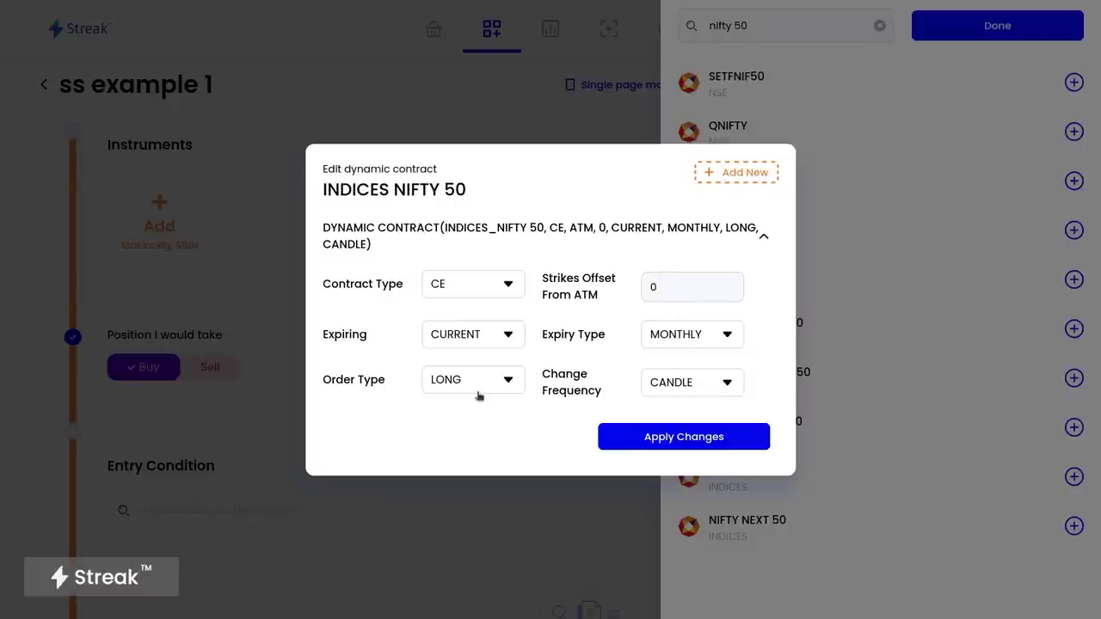
pyautogui.click(699, 331)
pyautogui.click(692, 398)
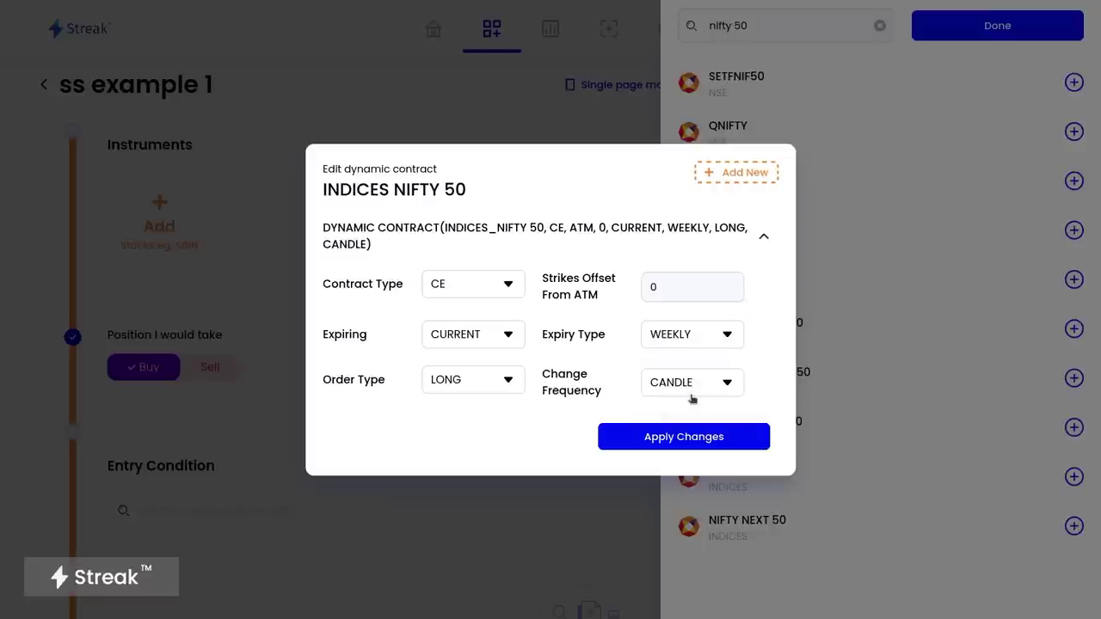
pyautogui.click(503, 381)
pyautogui.click(475, 445)
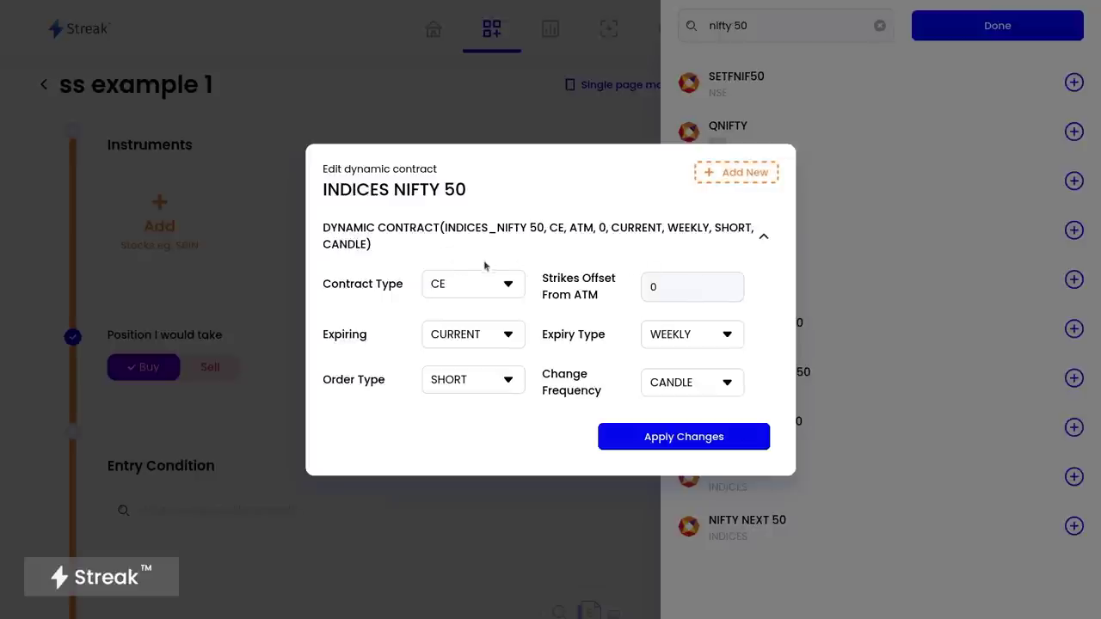
# Add a second NIFTY 50 dynamic contract of type PE with CURRENT expiring and WEEKLY expiry type
pyautogui.click(720, 178)
pyautogui.click(495, 253)
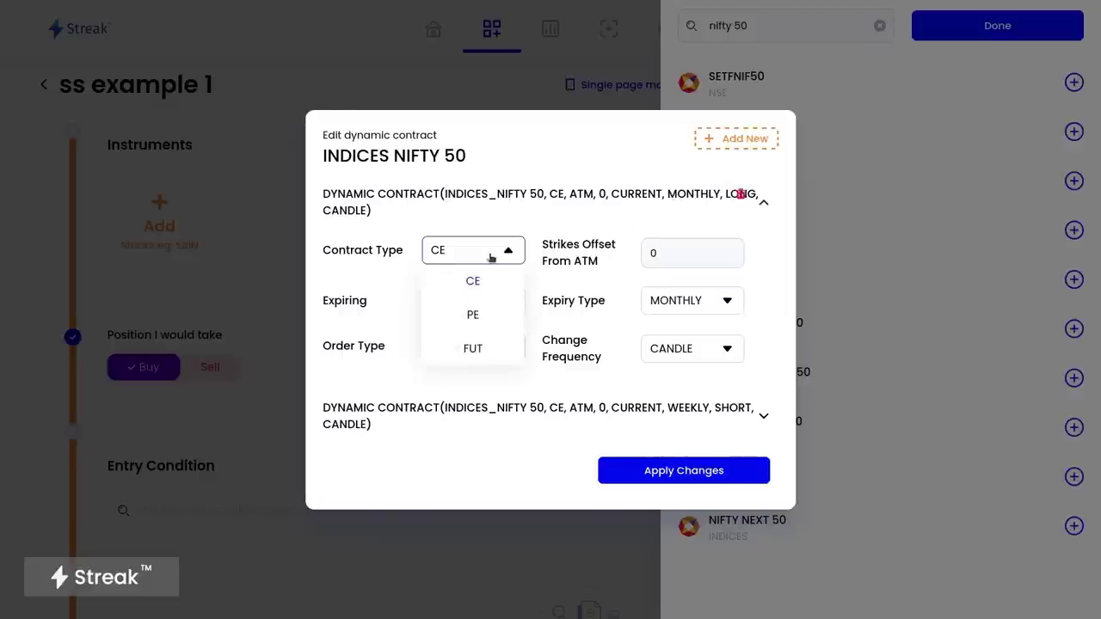
pyautogui.click(484, 318)
pyautogui.click(662, 251)
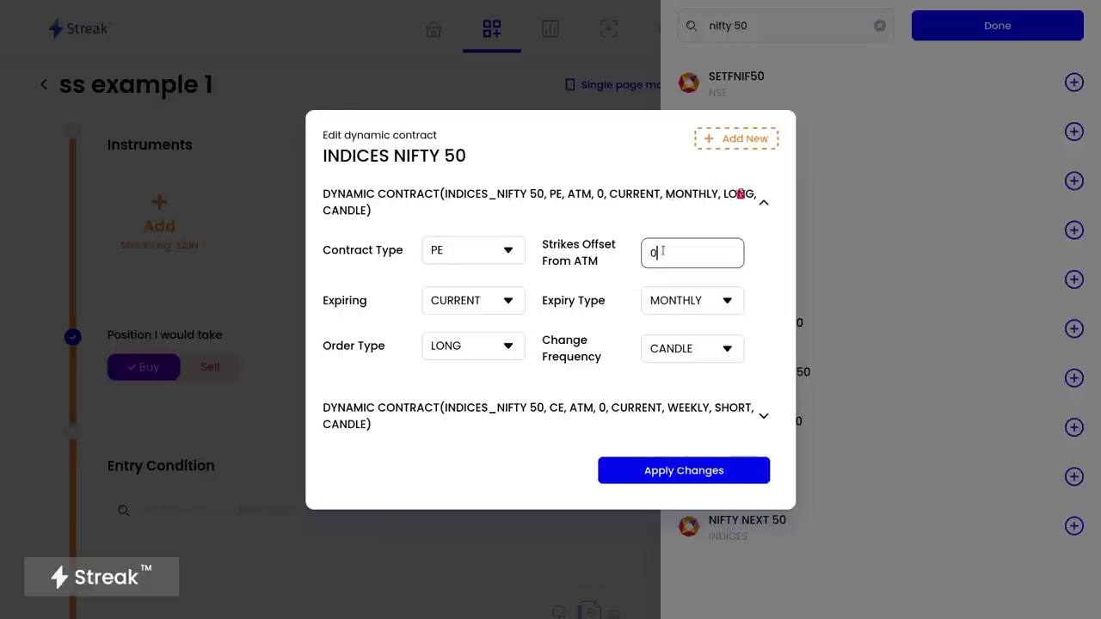
pyautogui.click(486, 303)
pyautogui.click(482, 366)
pyautogui.click(655, 303)
pyautogui.click(669, 371)
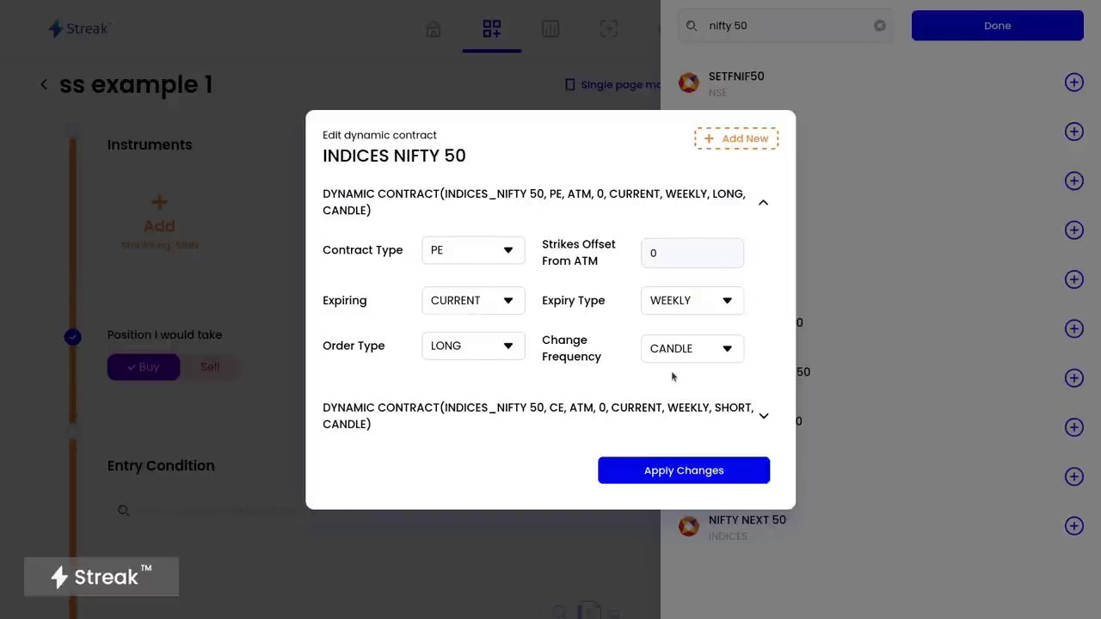
# Set the PE contract's order type to SHORT and add both dynamic contracts to the strategy's instruments
pyautogui.click(512, 349)
pyautogui.click(489, 409)
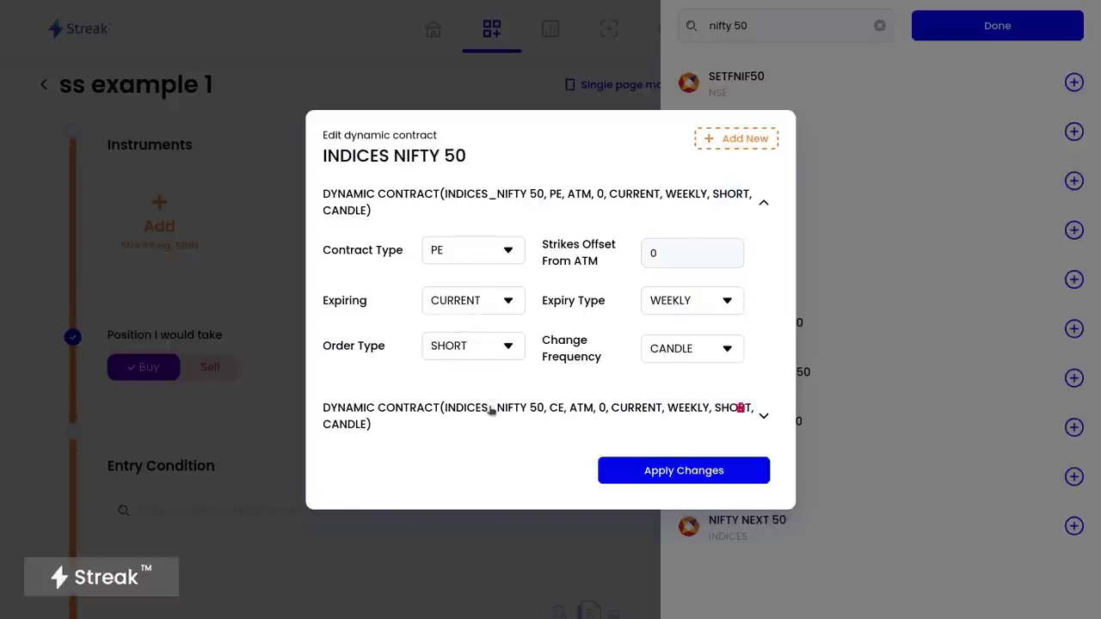
pyautogui.click(655, 470)
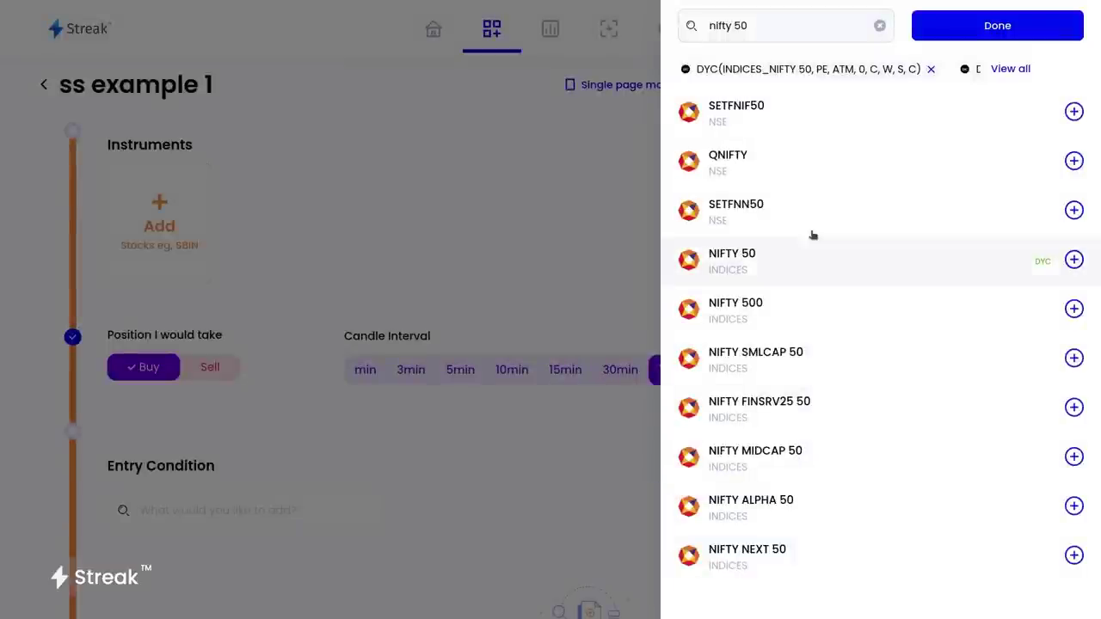
pyautogui.click(944, 36)
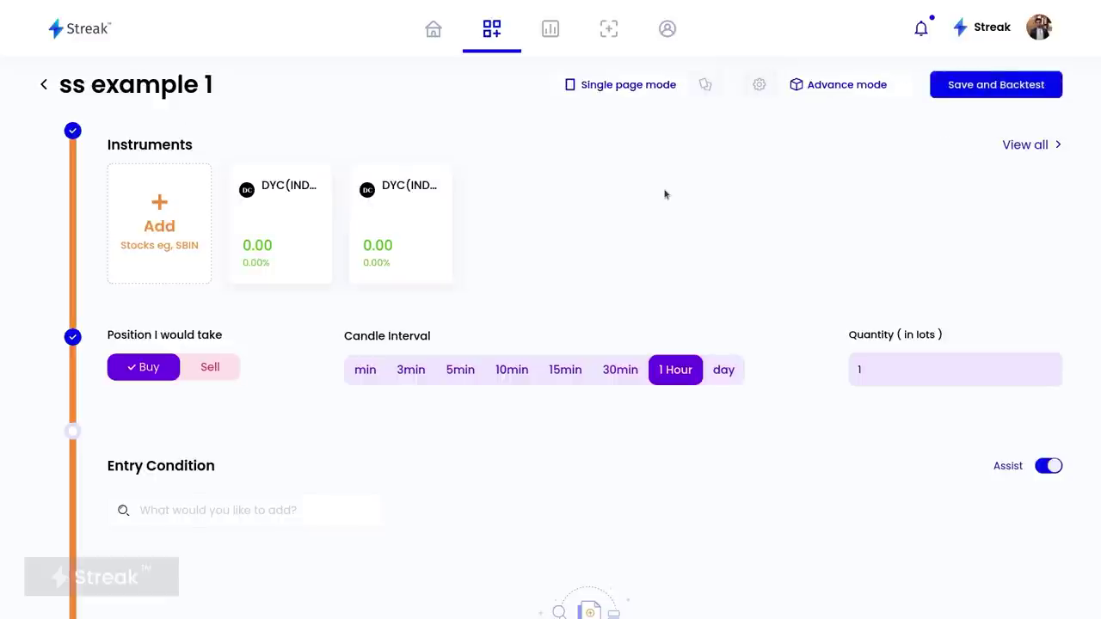
# Set the quantity to 10 lots and the position to Sell, and check the first dynamic contract's settings
pyautogui.click(896, 383)
pyautogui.write('0')
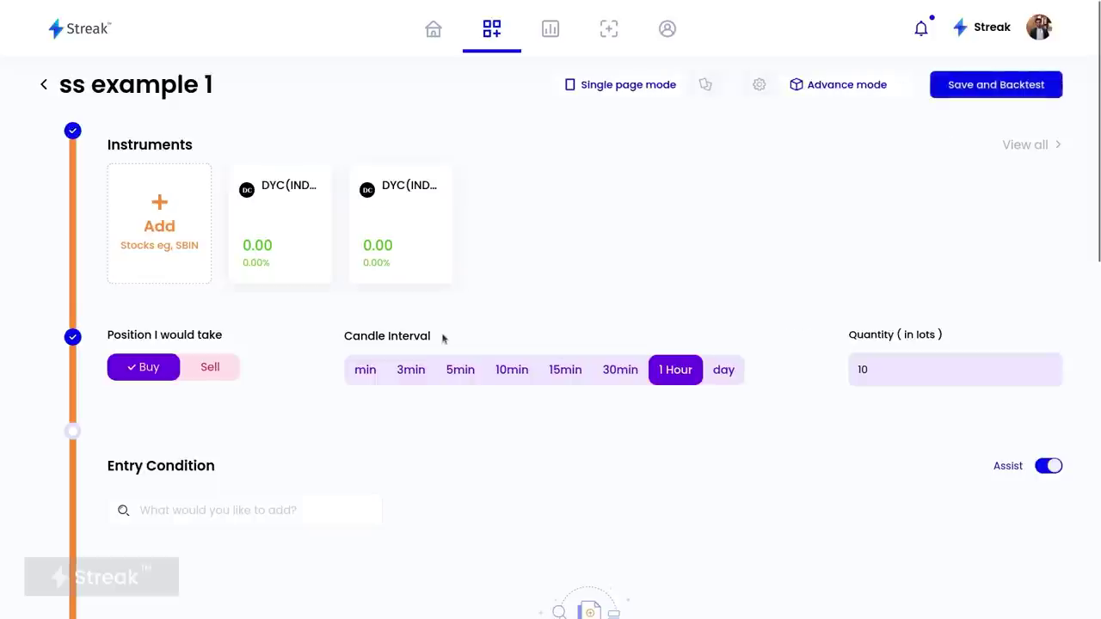
pyautogui.click(195, 371)
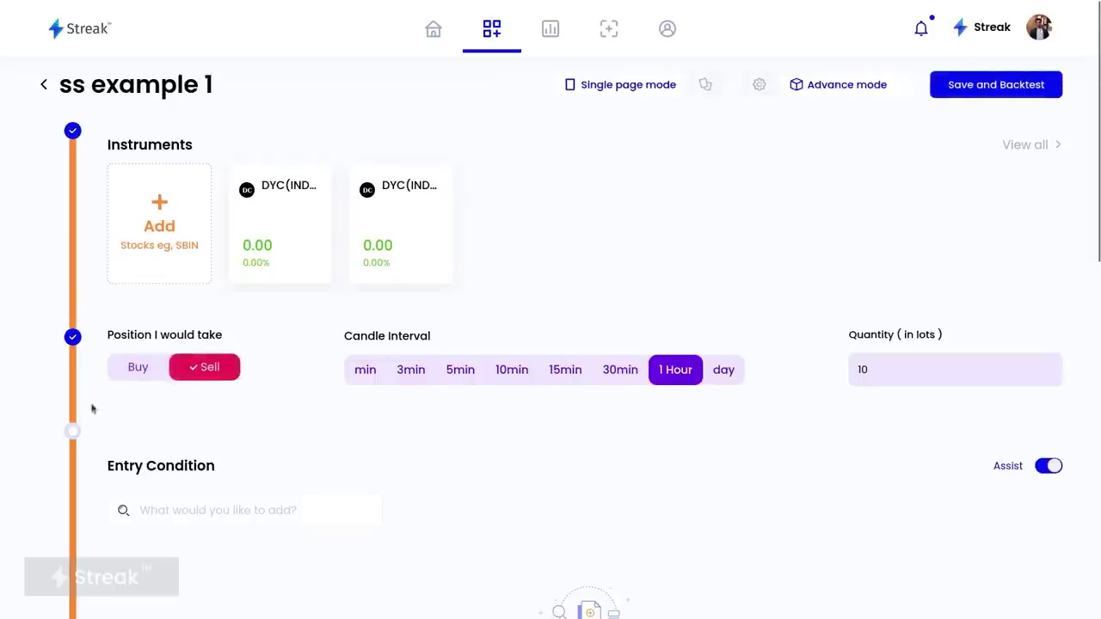
pyautogui.click(130, 366)
pyautogui.click(218, 370)
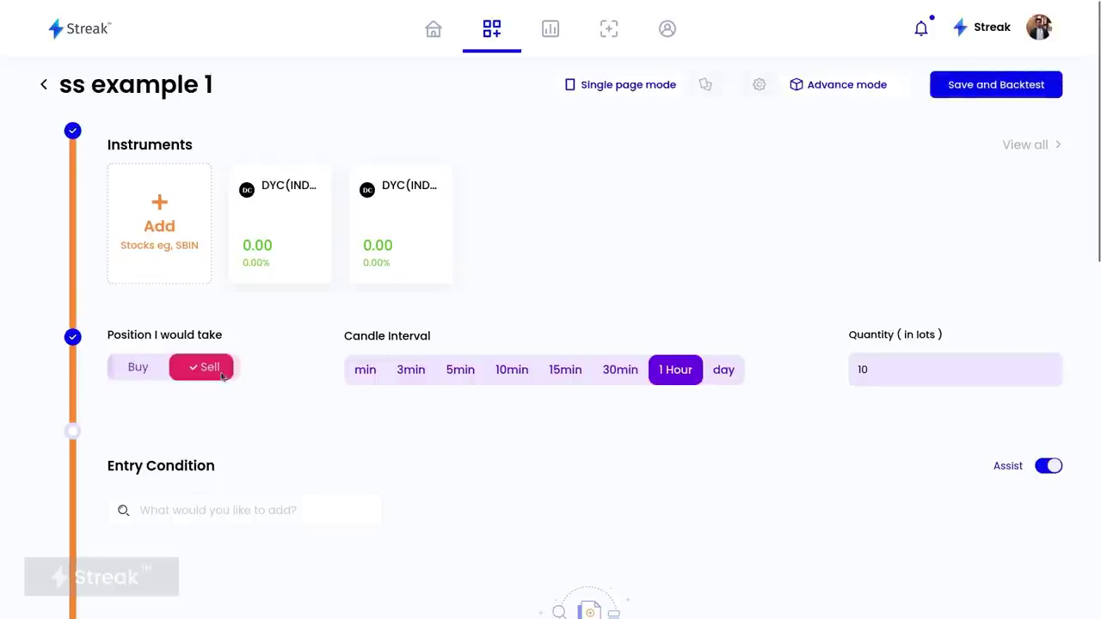
pyautogui.click(254, 222)
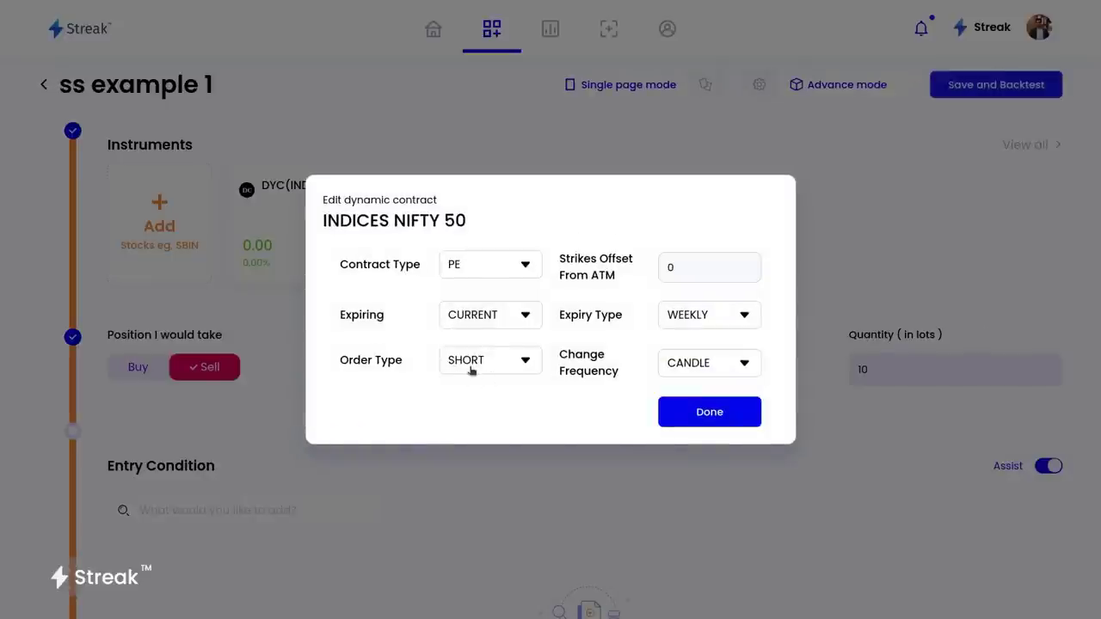
pyautogui.click(245, 262)
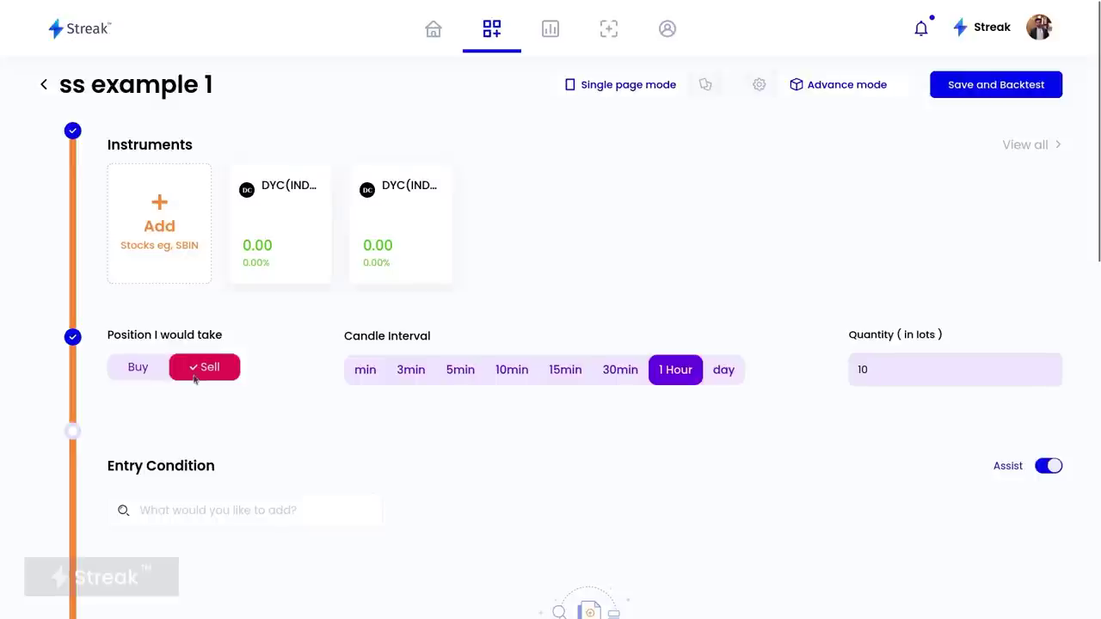
# Add a Candle Time indicator of type hourofcandle to the entry condition
pyautogui.scroll(-3, 238, 386)
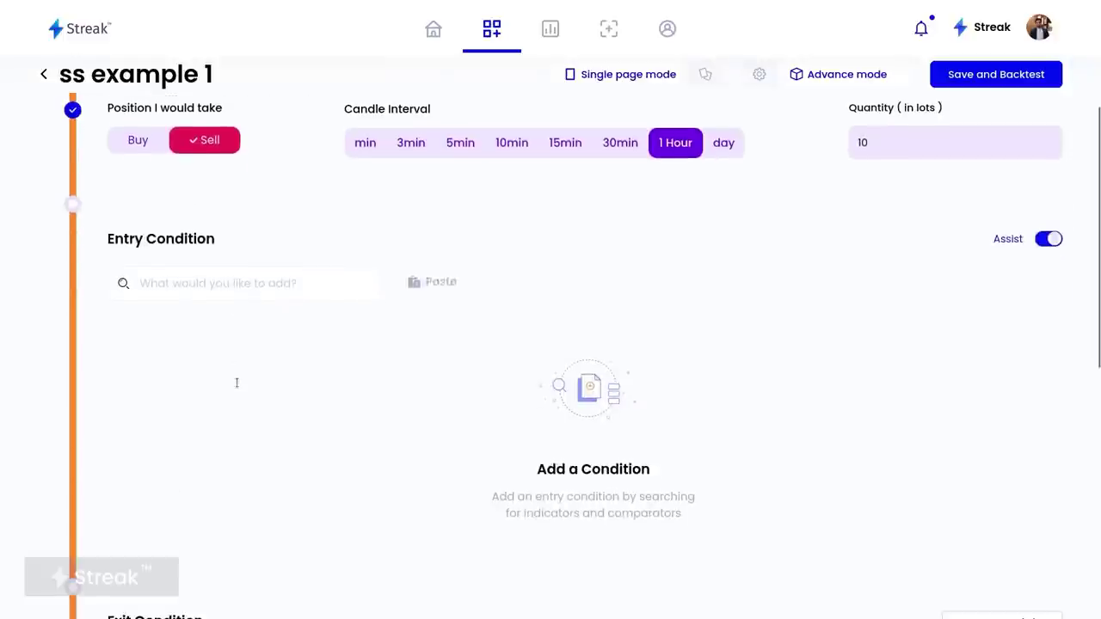
pyautogui.click(255, 281)
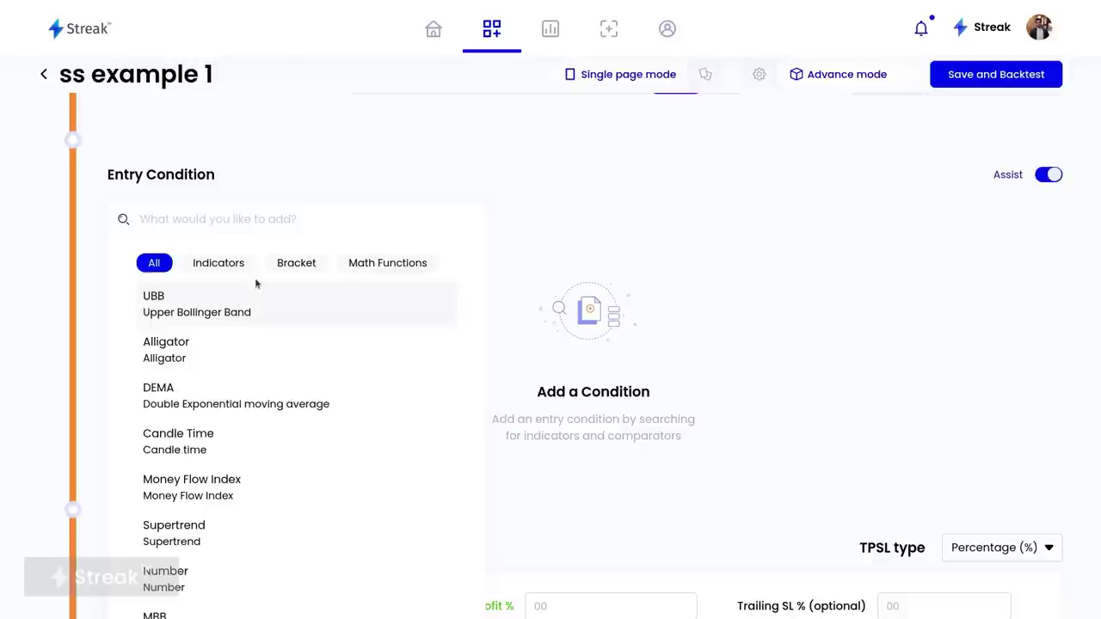
pyautogui.write('cond')
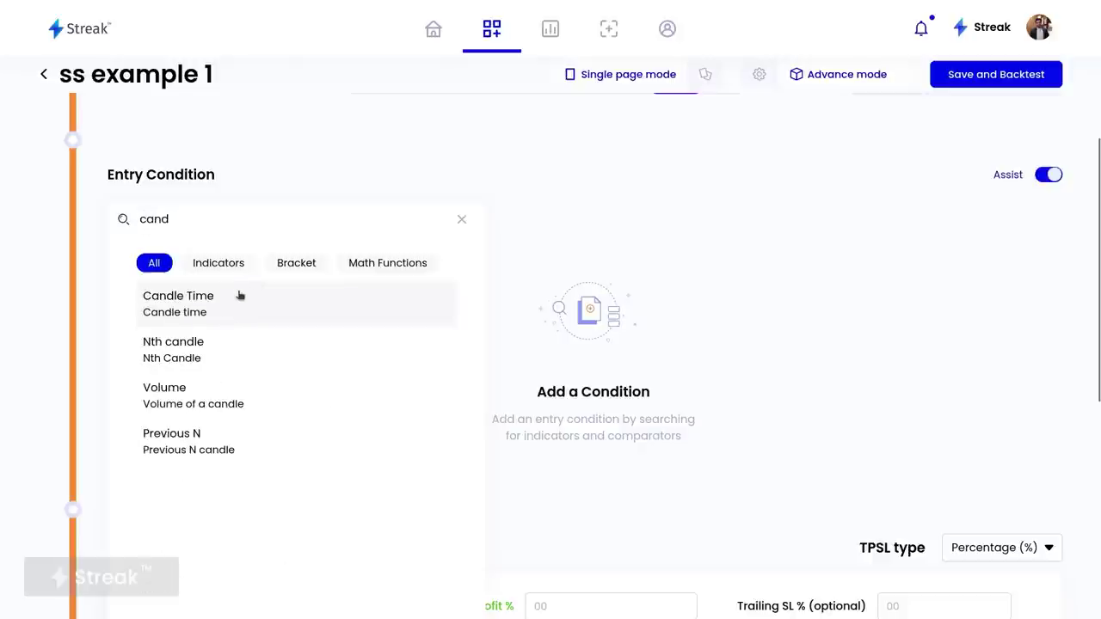
pyautogui.click(240, 297)
pyautogui.click(470, 317)
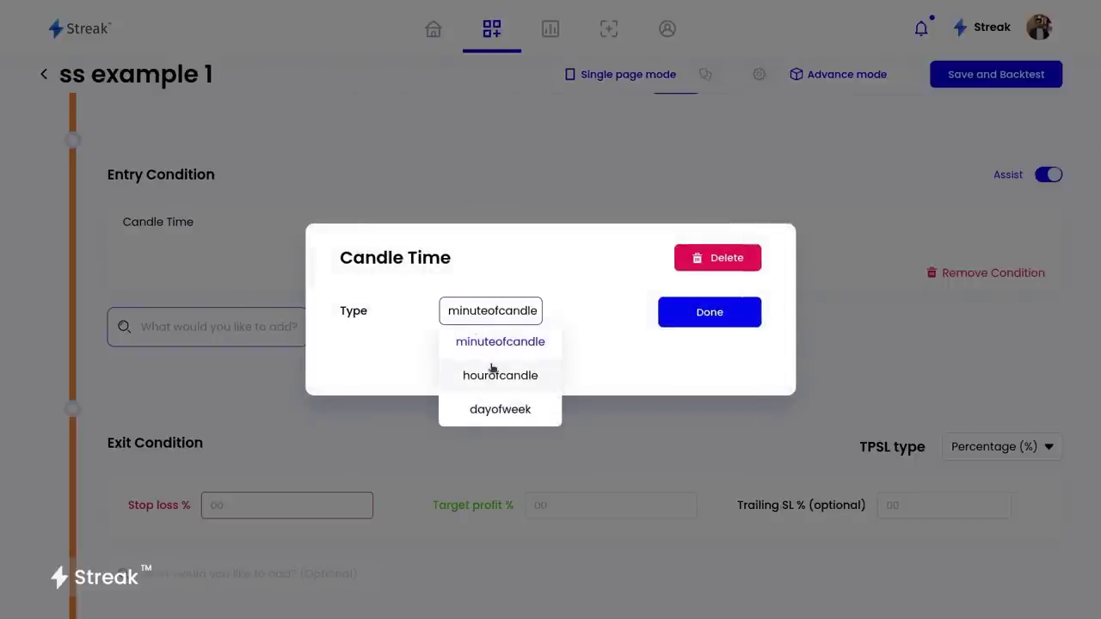
pyautogui.click(487, 374)
pyautogui.click(705, 323)
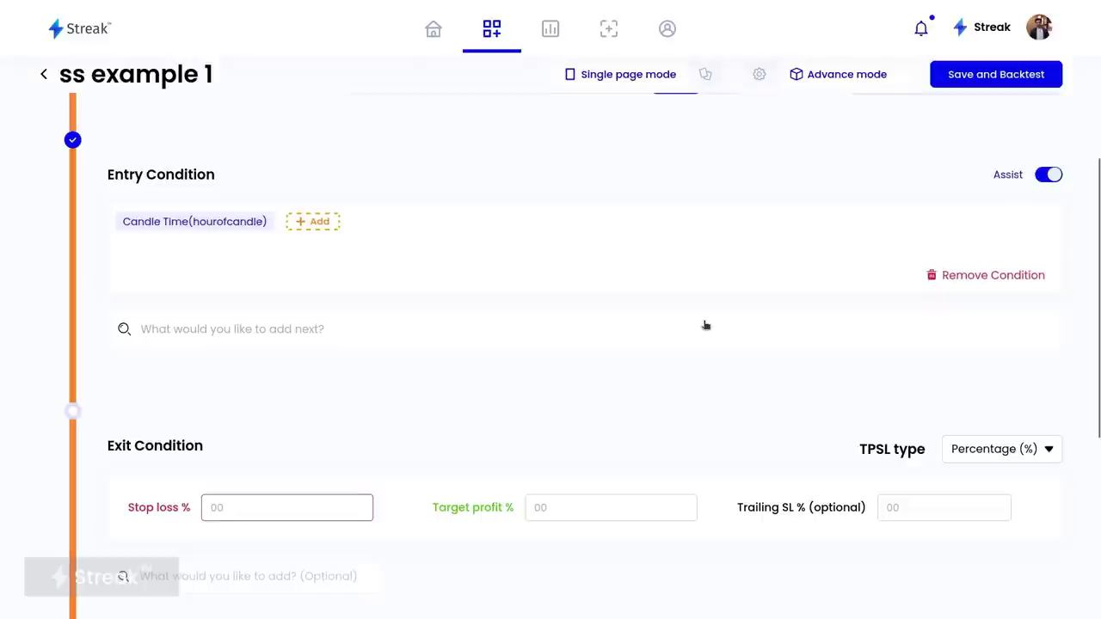
# Complete the entry condition so the hourofcandle Candle Time is equal to the number 12
pyautogui.click(326, 224)
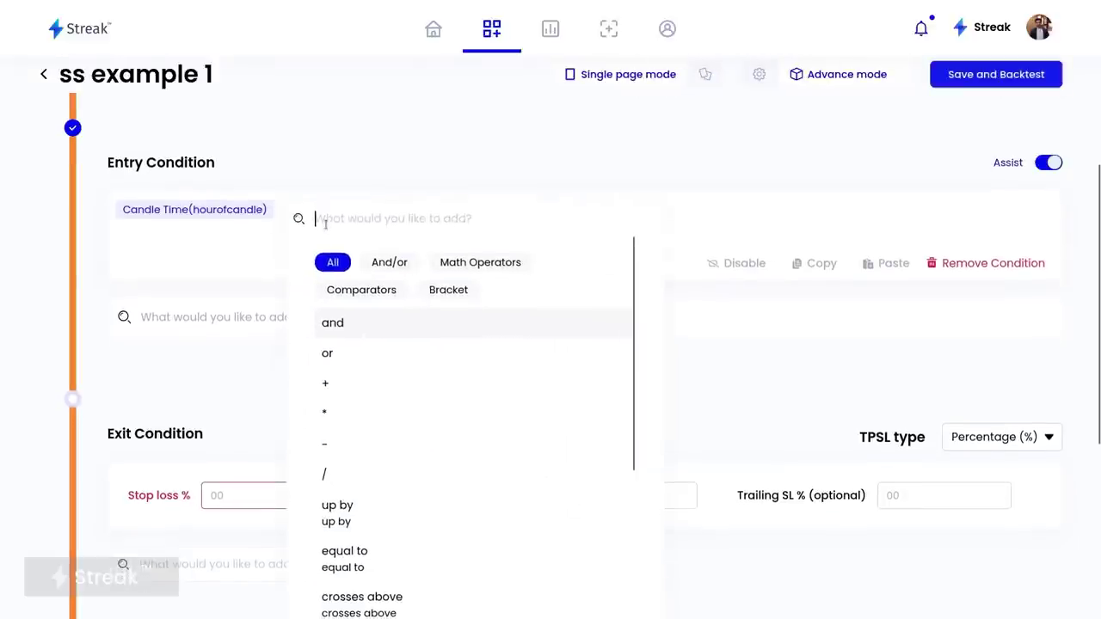
pyautogui.write('eq')
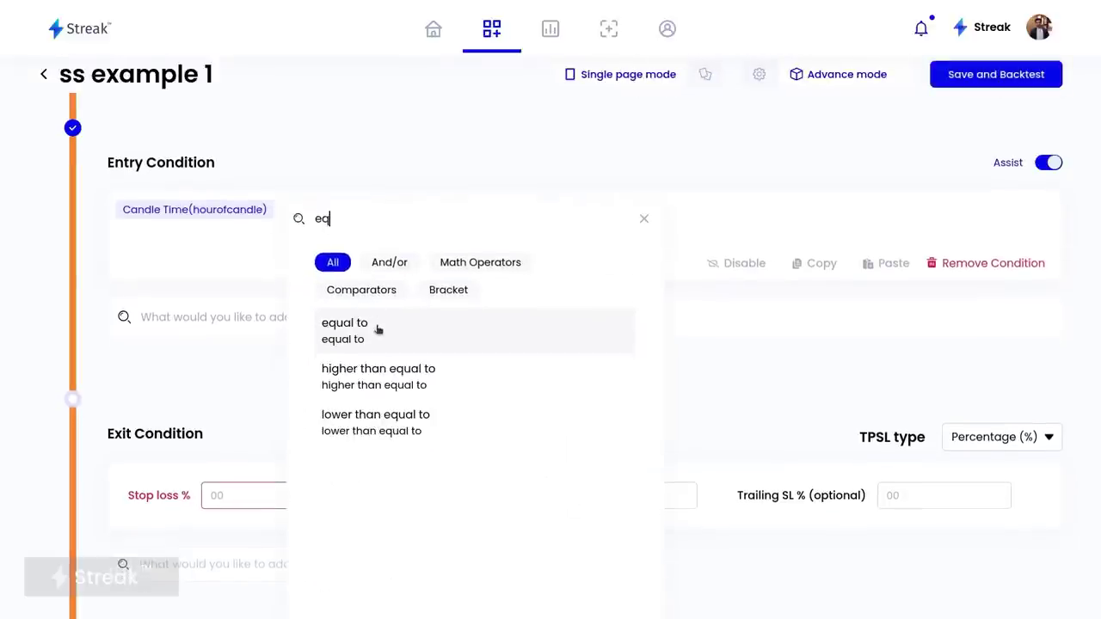
pyautogui.click(376, 329)
pyautogui.click(387, 212)
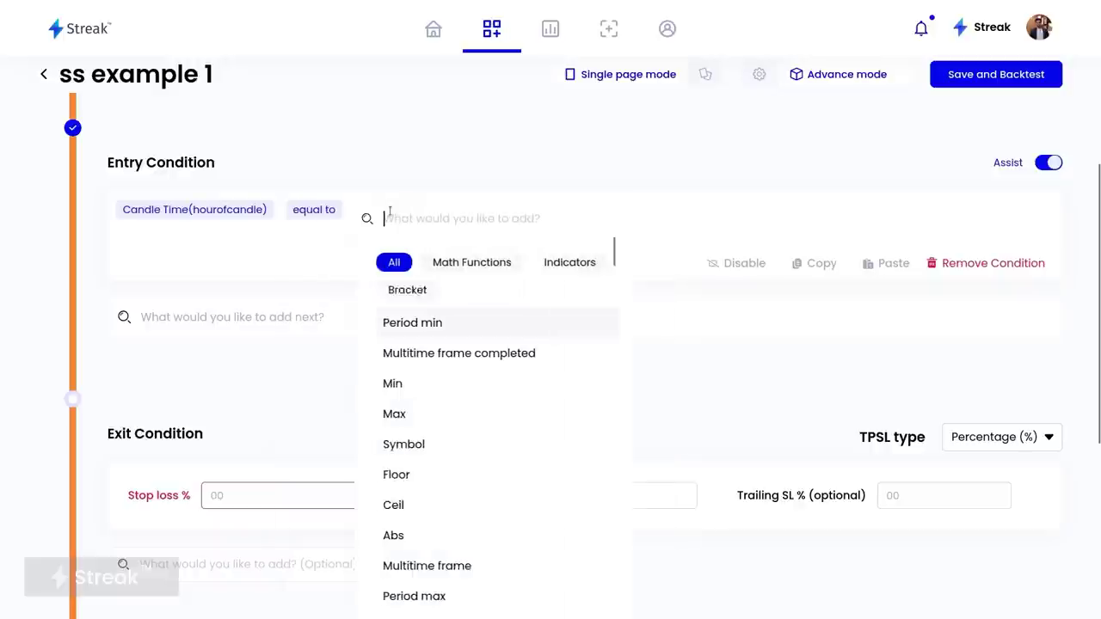
pyautogui.write('num')
pyautogui.click(413, 295)
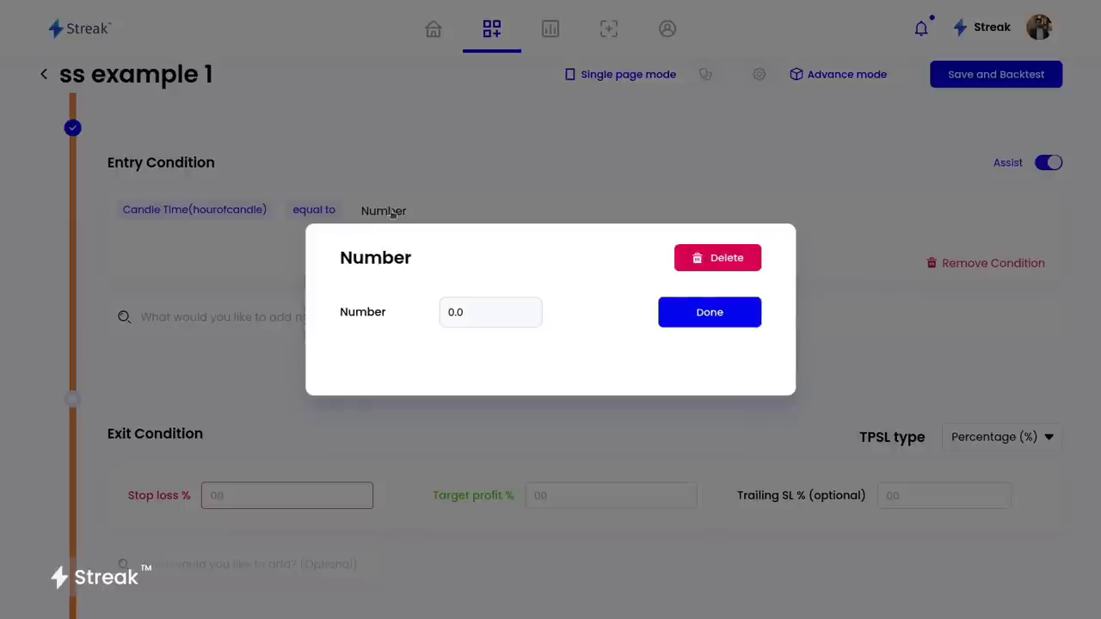
pyautogui.click(470, 318)
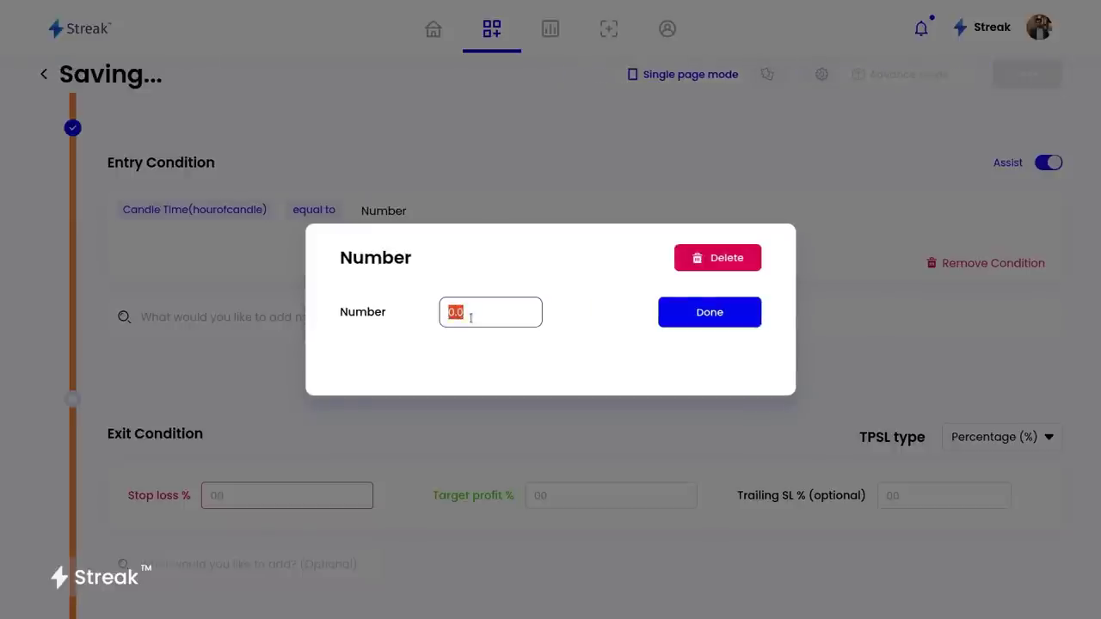
pyautogui.write('12')
pyautogui.click(693, 329)
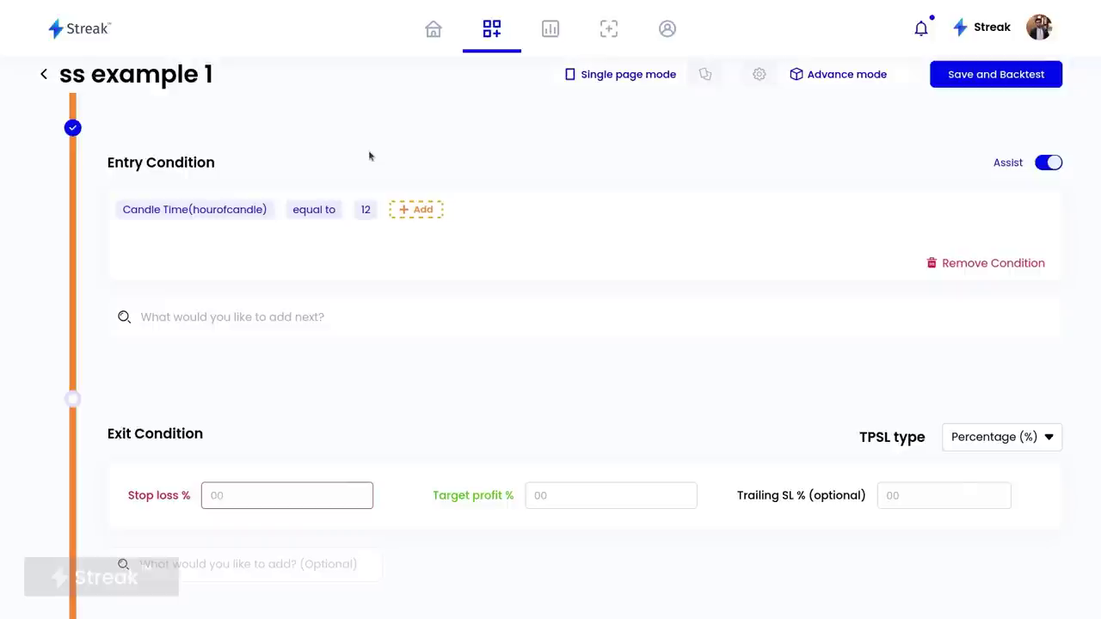
# Set the exit condition's stop loss to 20%
pyautogui.scroll(5, 433, 220)
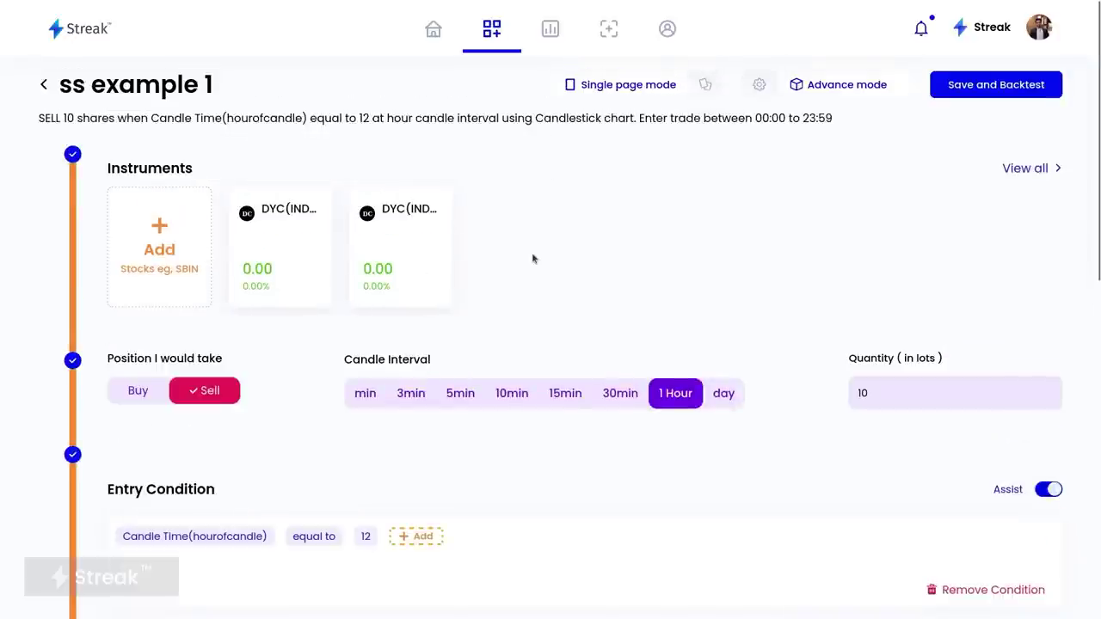
pyautogui.scroll(-3, 532, 259)
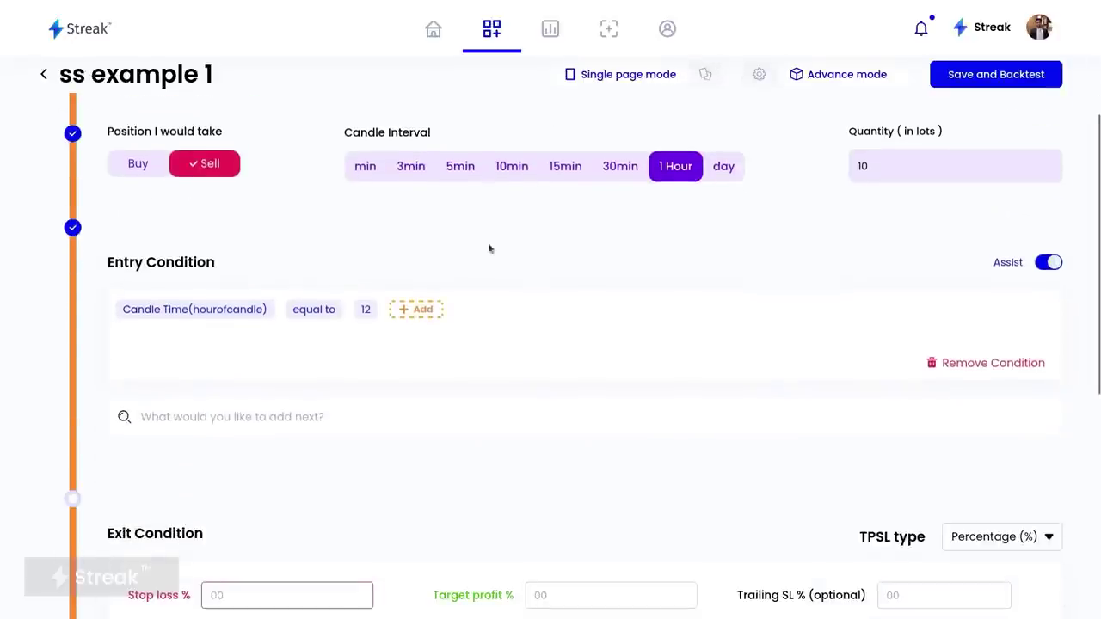
pyautogui.scroll(3, 405, 315)
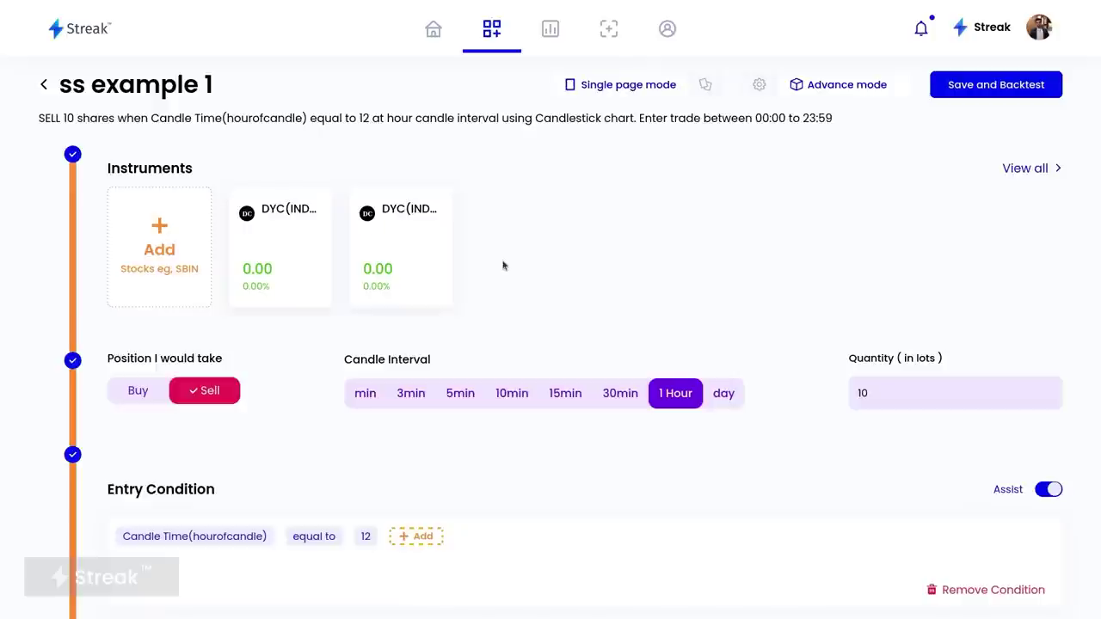
pyautogui.scroll(-4, 503, 266)
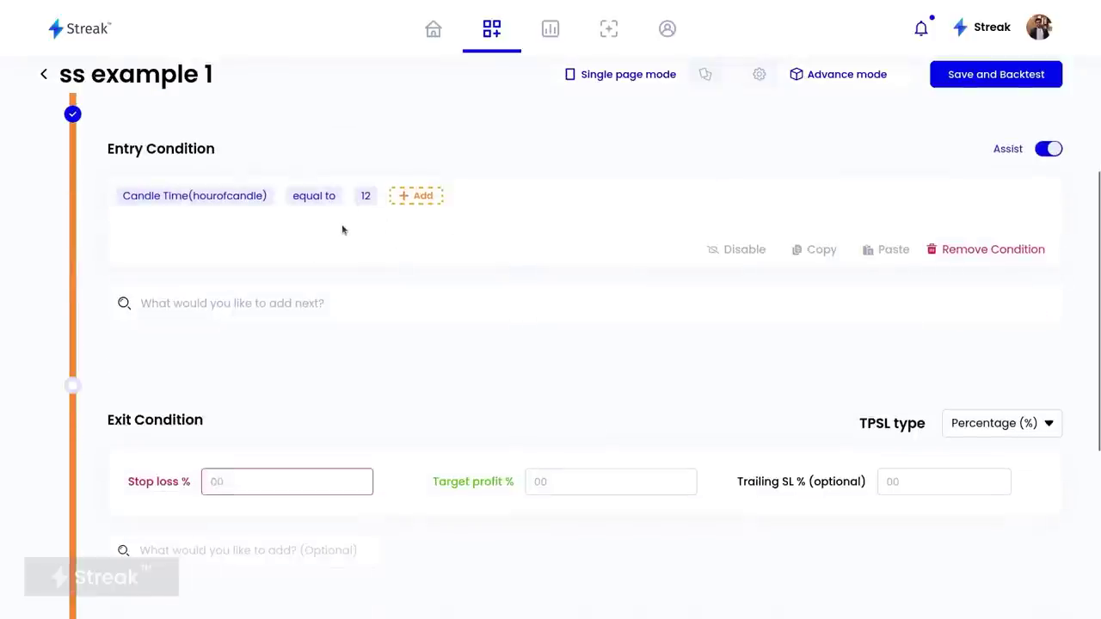
pyautogui.scroll(4, 341, 230)
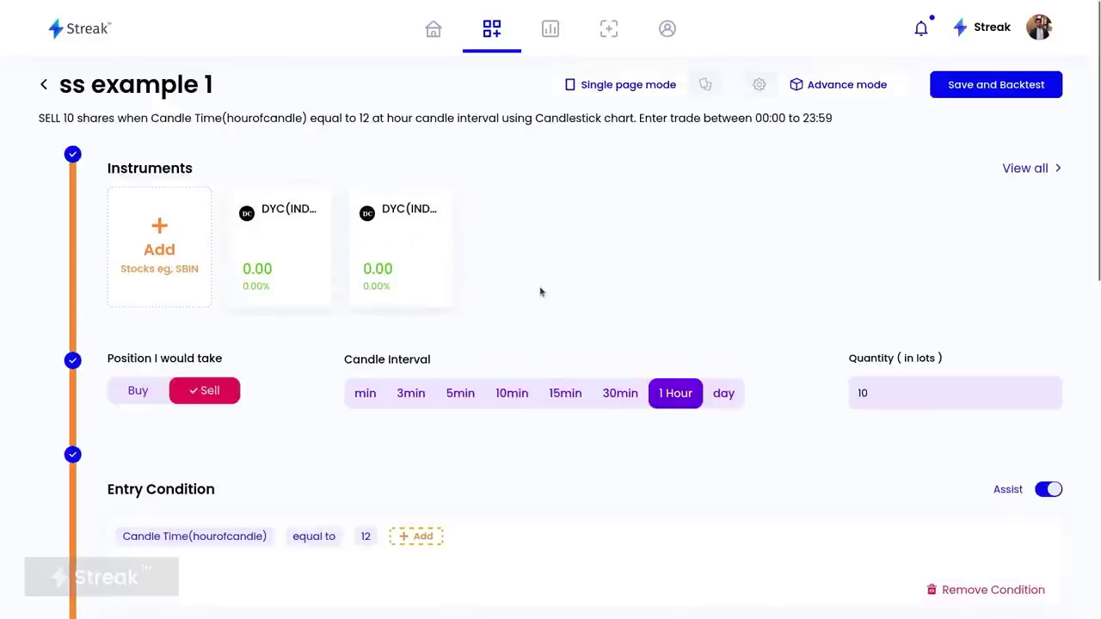
pyautogui.scroll(-7, 540, 292)
pyautogui.scroll(4, 541, 291)
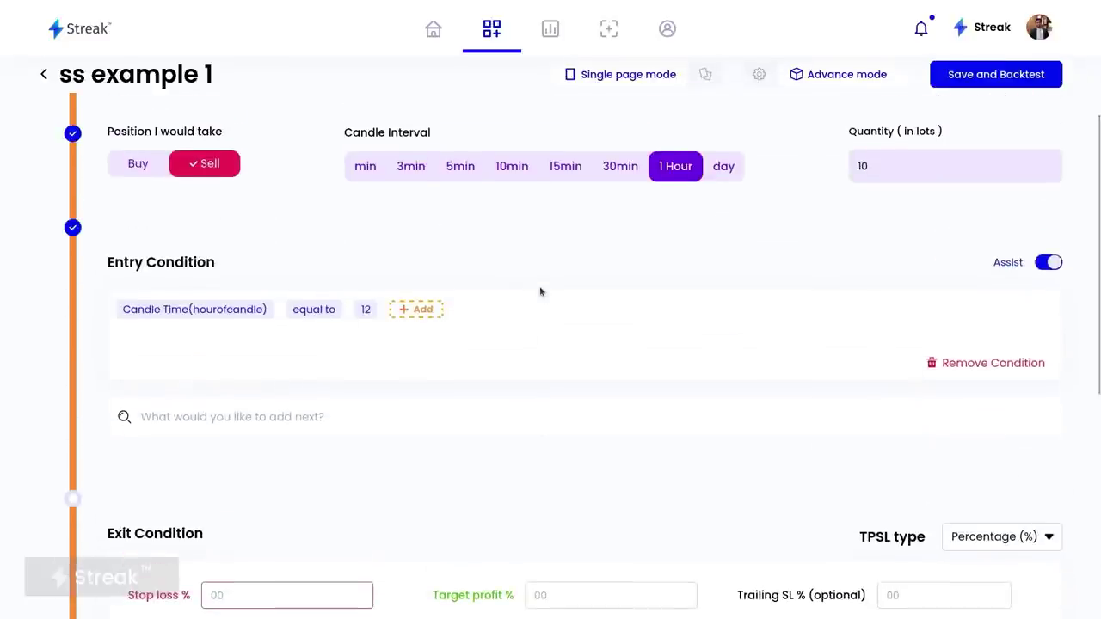
pyautogui.scroll(-1, 540, 292)
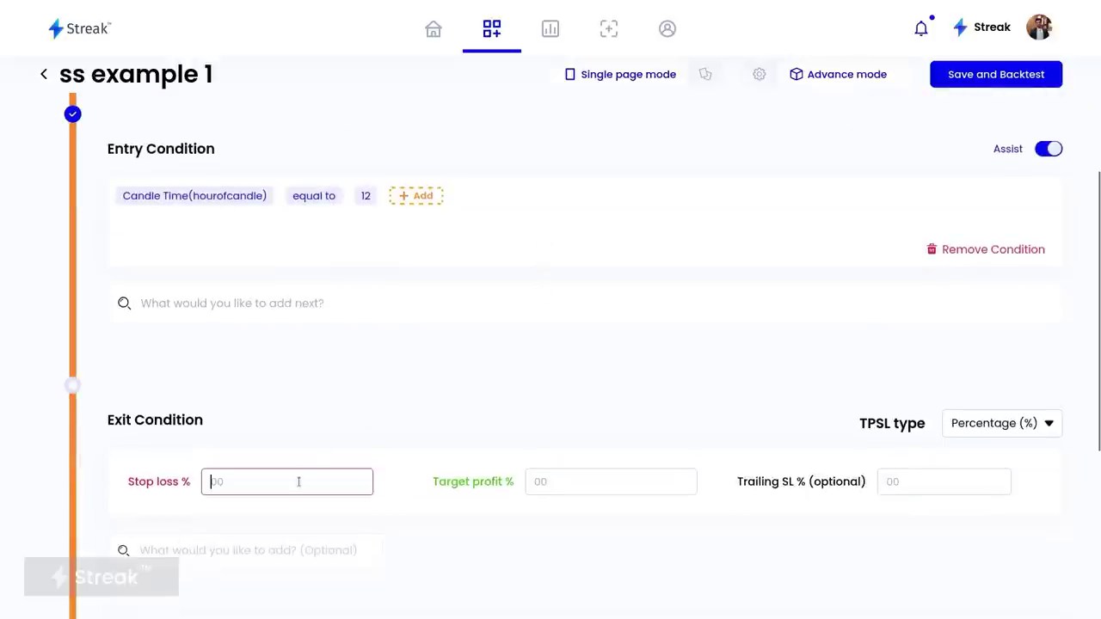
pyautogui.write('20')
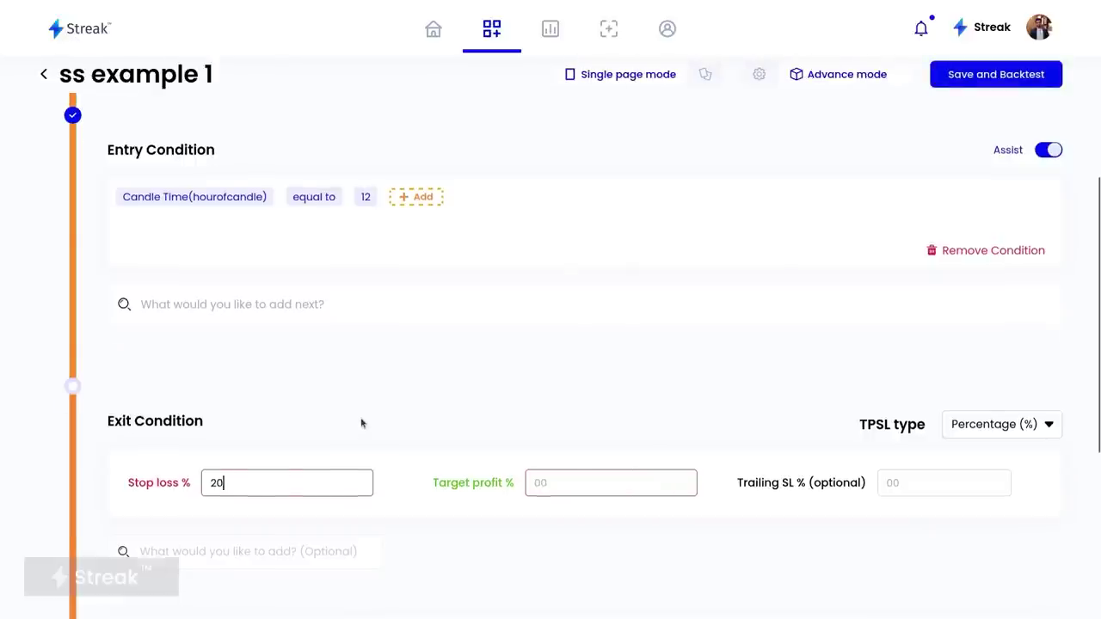
# Set the exit condition's target profit to 999%
pyautogui.scroll(4, 362, 423)
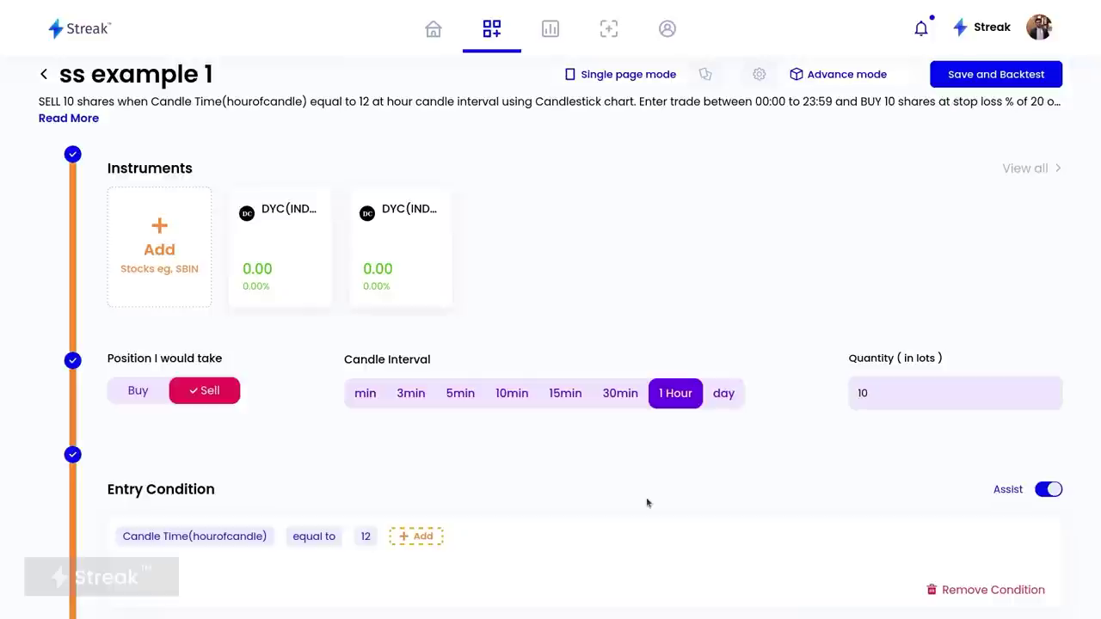
pyautogui.moveTo(441, 252)
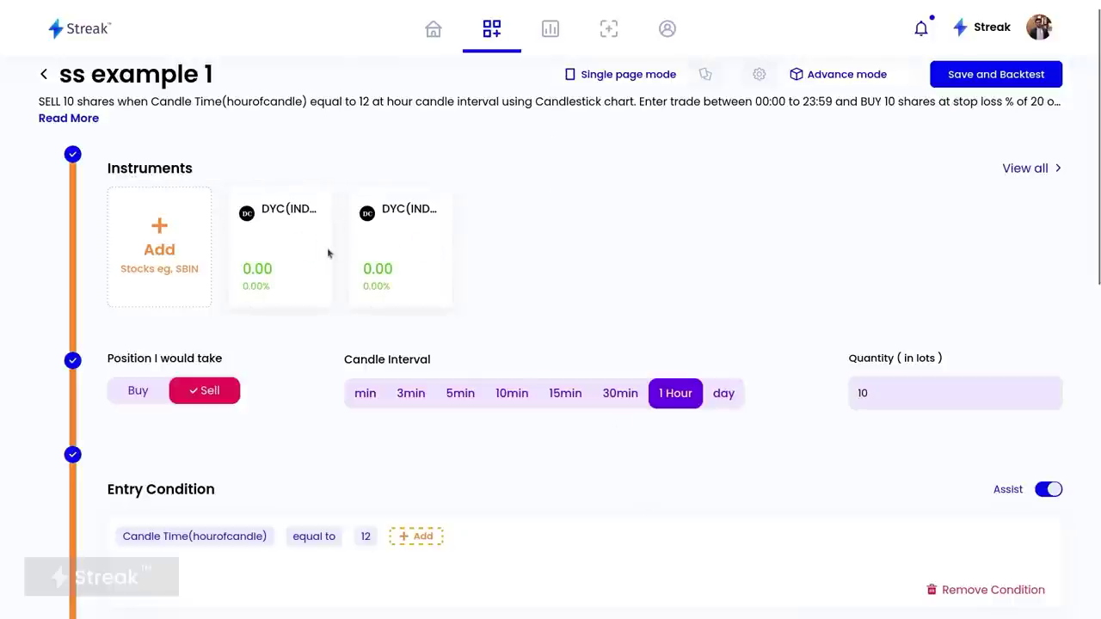
pyautogui.scroll(-7, 445, 274)
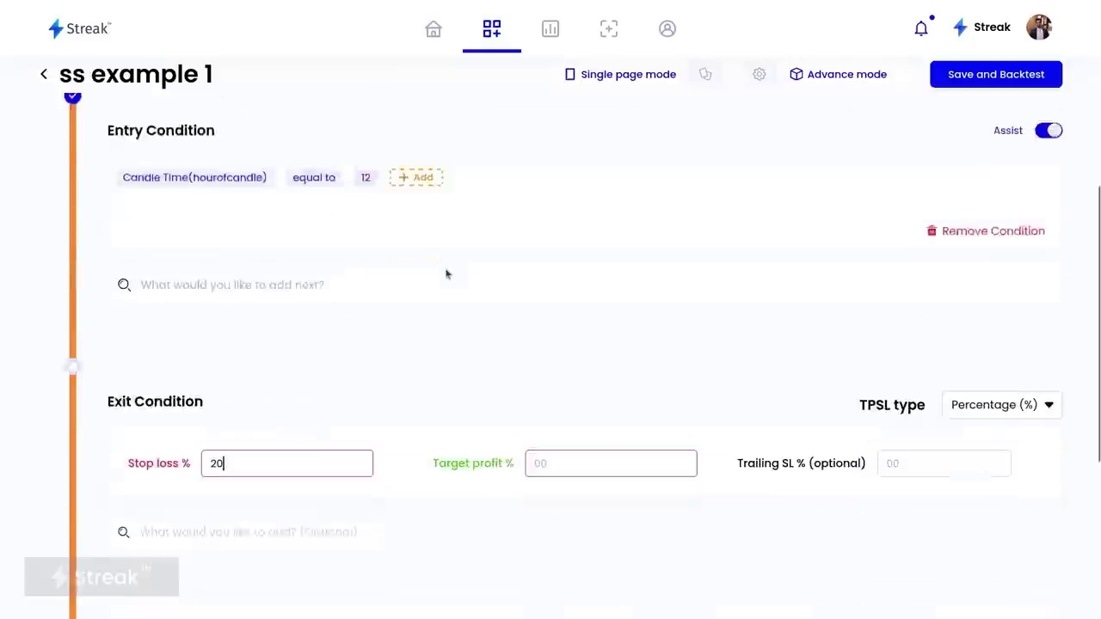
pyautogui.scroll(1, 385, 207)
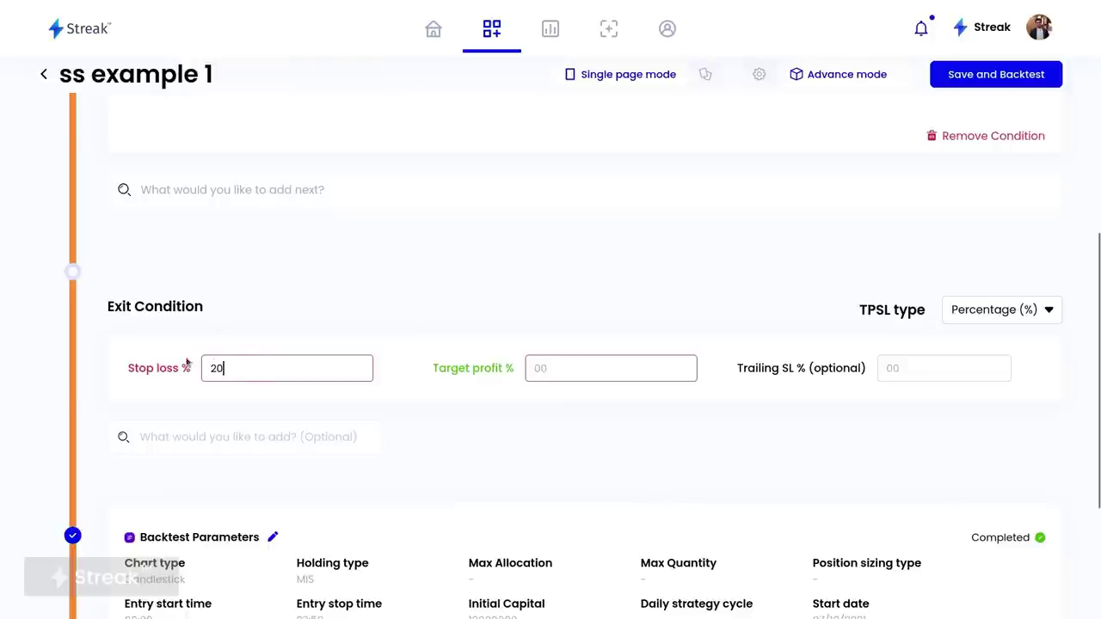
pyautogui.scroll(5, 244, 339)
pyautogui.scroll(-5, 243, 341)
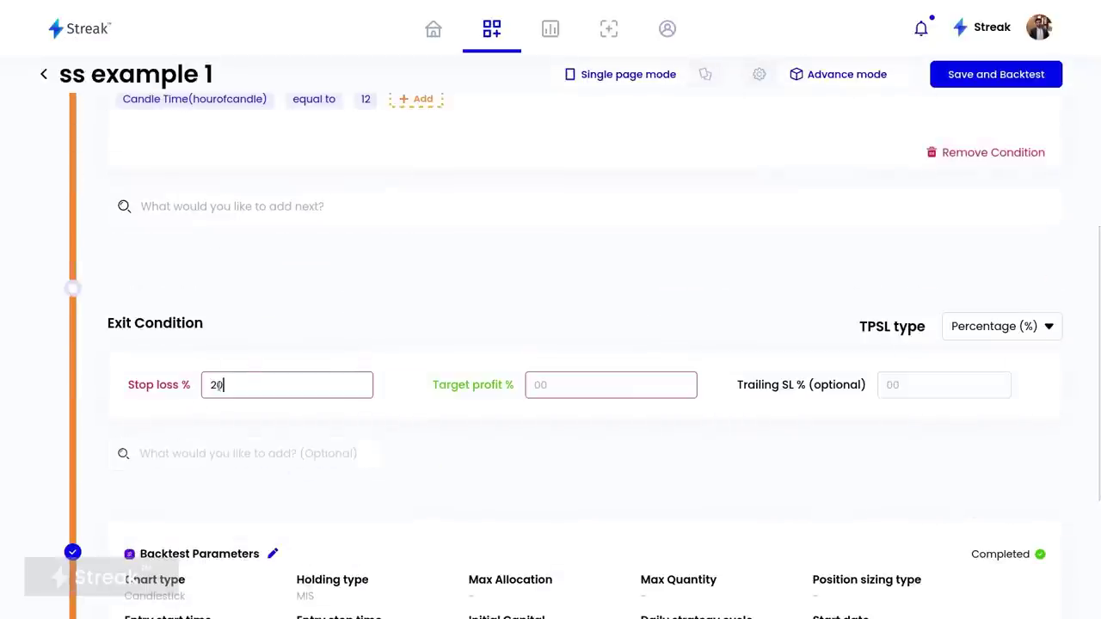
pyautogui.scroll(5, 344, 265)
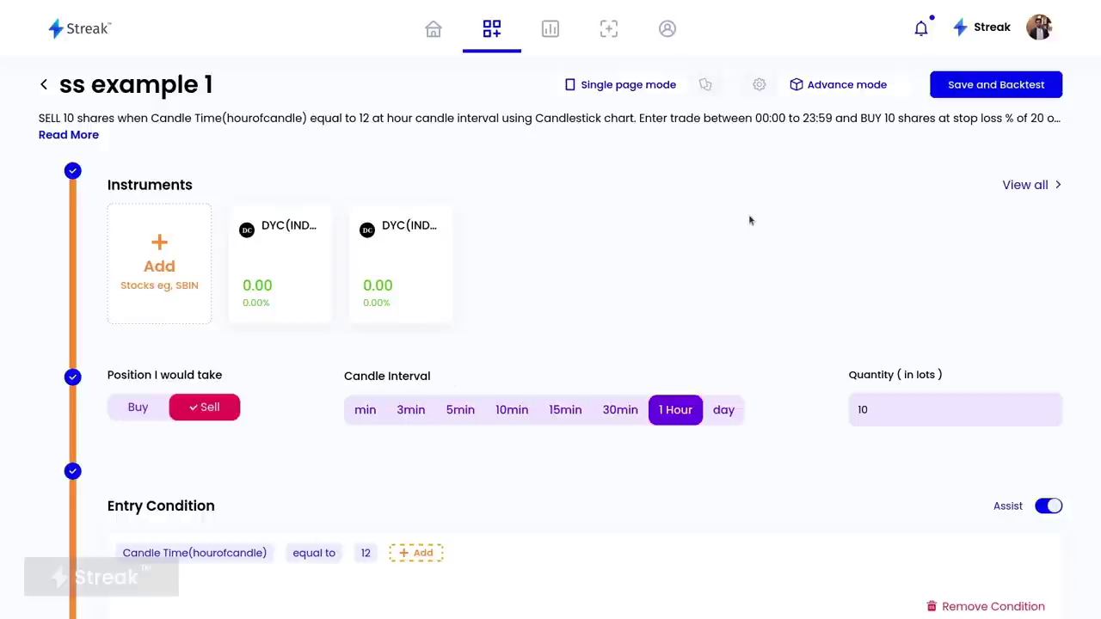
pyautogui.scroll(-5, 538, 338)
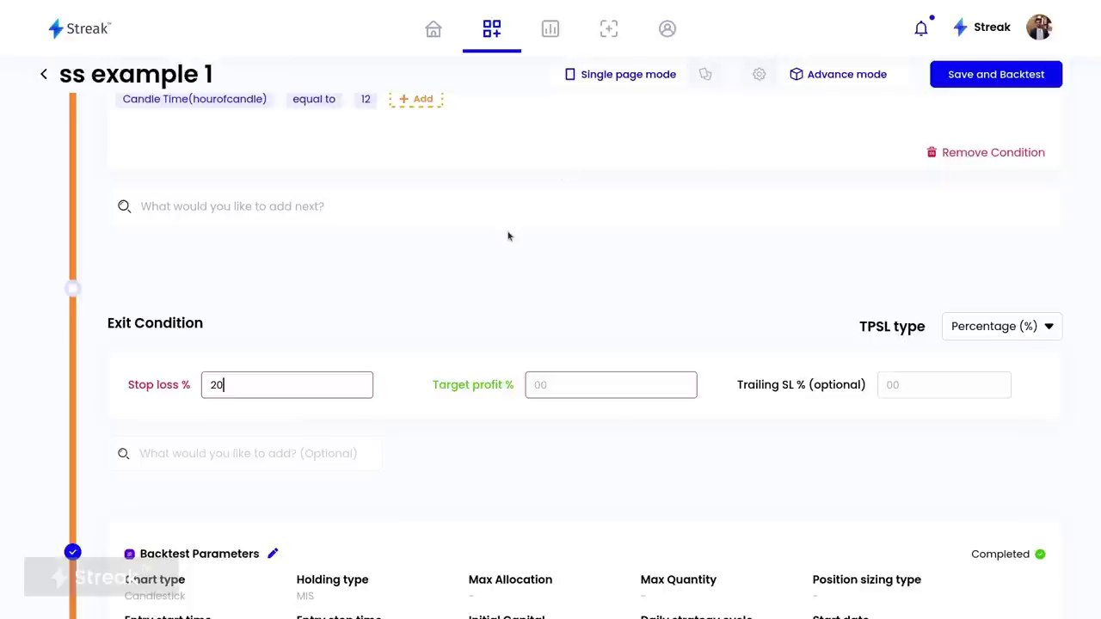
pyautogui.click(558, 375)
pyautogui.write('999')
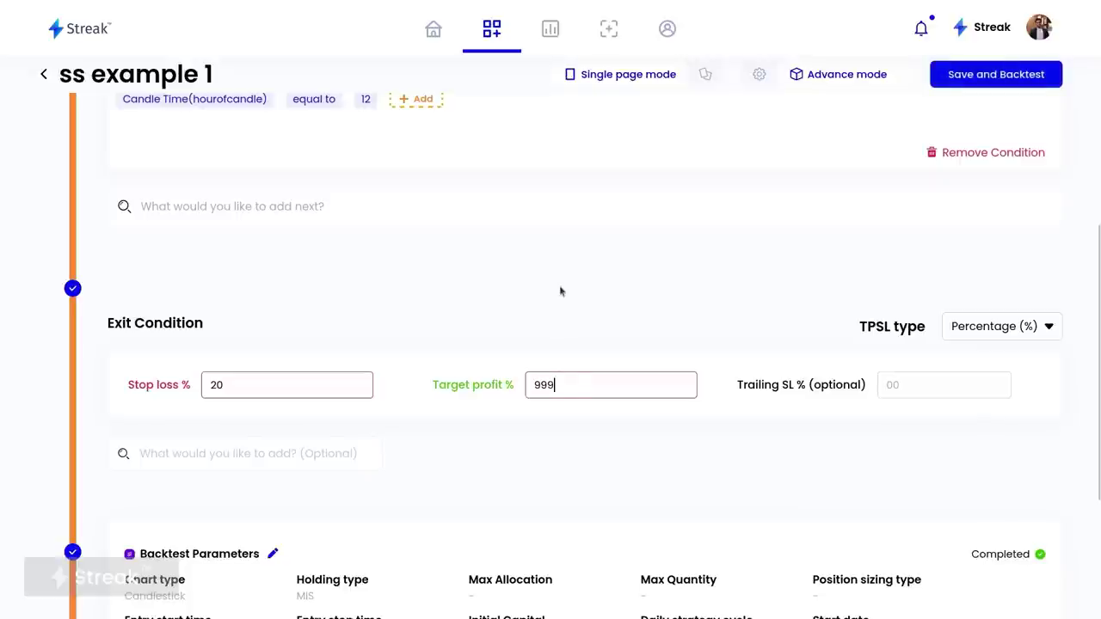
# Set the daily strategy cycle to 1 in the backtest parameters, then save and backtest the strategy
pyautogui.scroll(-3, 560, 292)
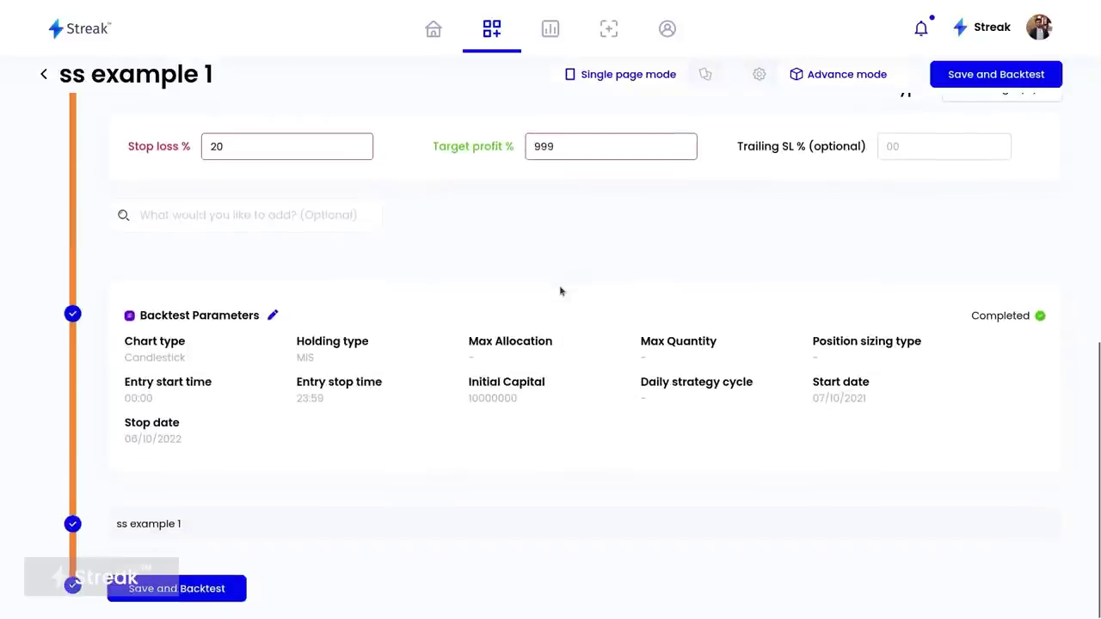
pyautogui.click(271, 315)
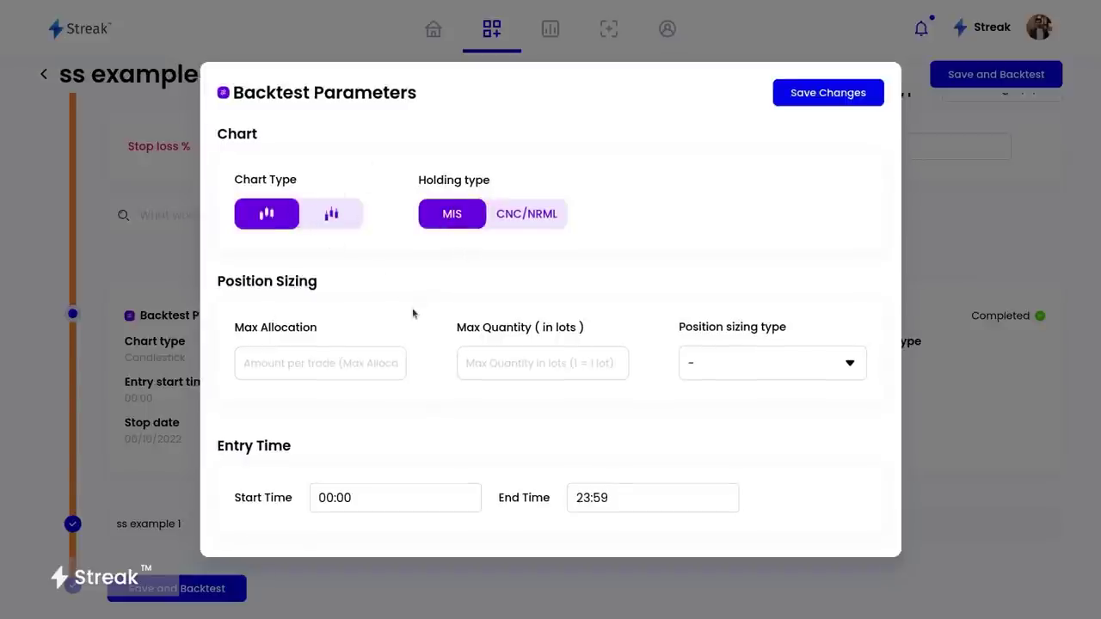
pyautogui.scroll(-5, 412, 314)
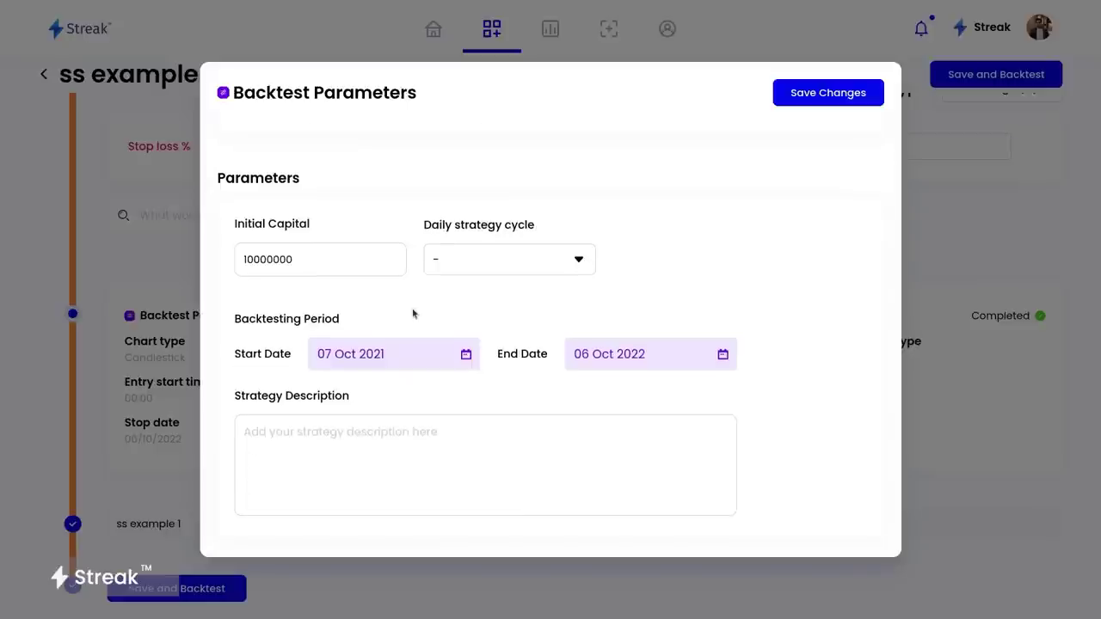
pyautogui.click(491, 253)
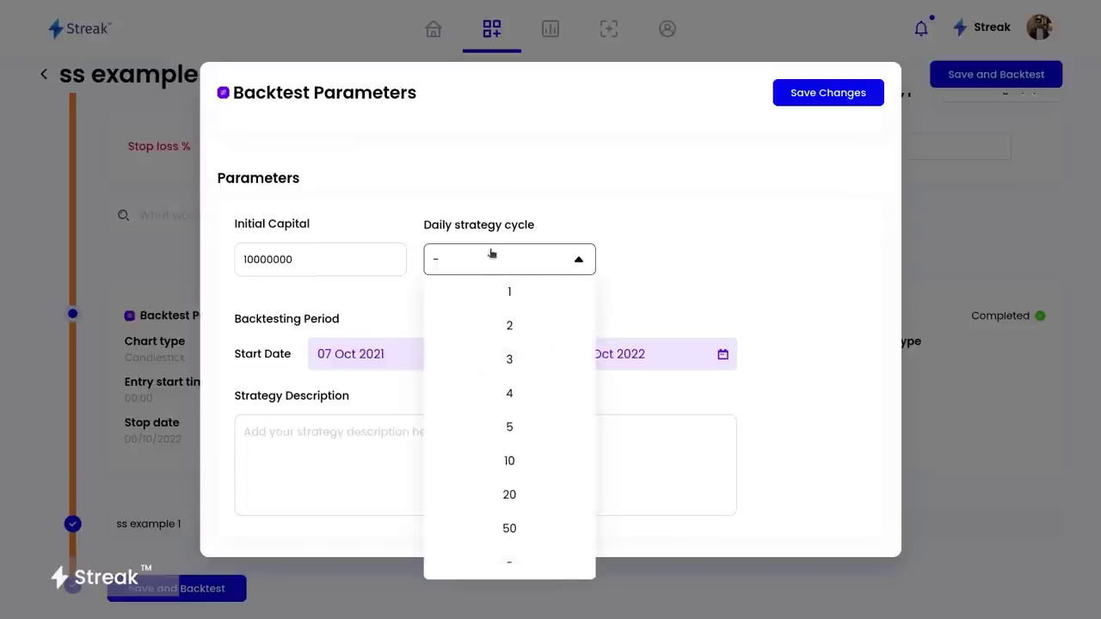
pyautogui.click(527, 293)
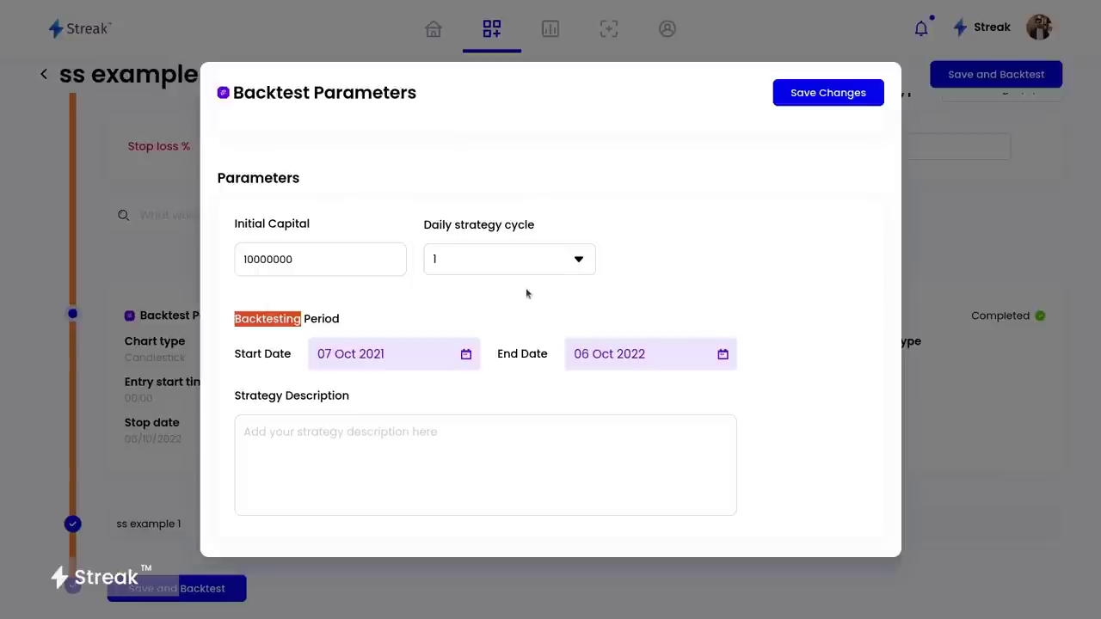
pyautogui.click(825, 92)
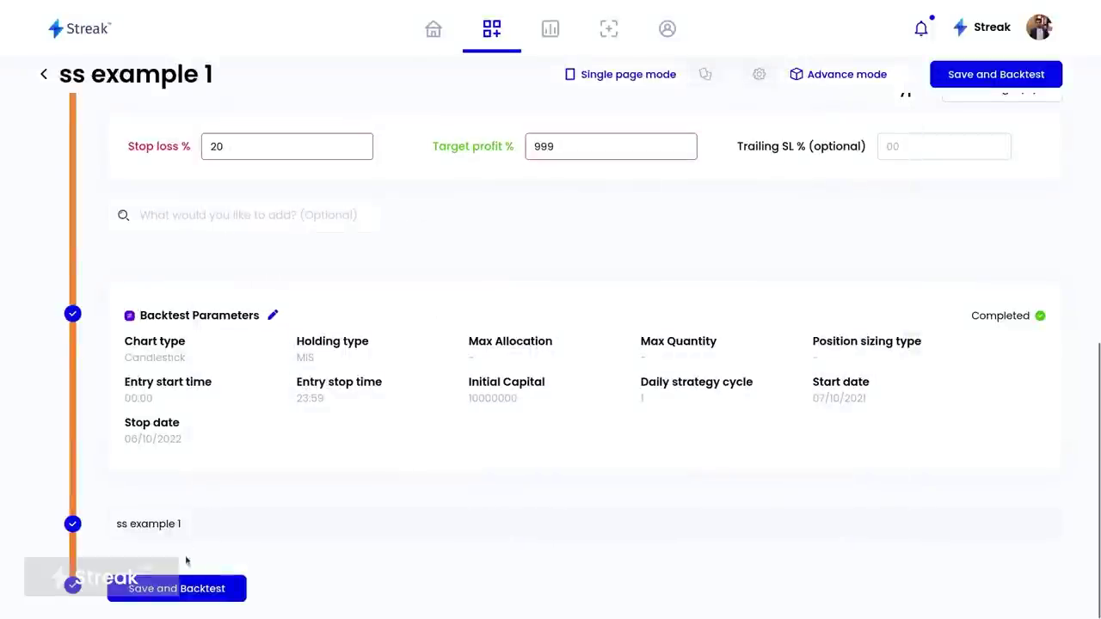
pyautogui.click(183, 589)
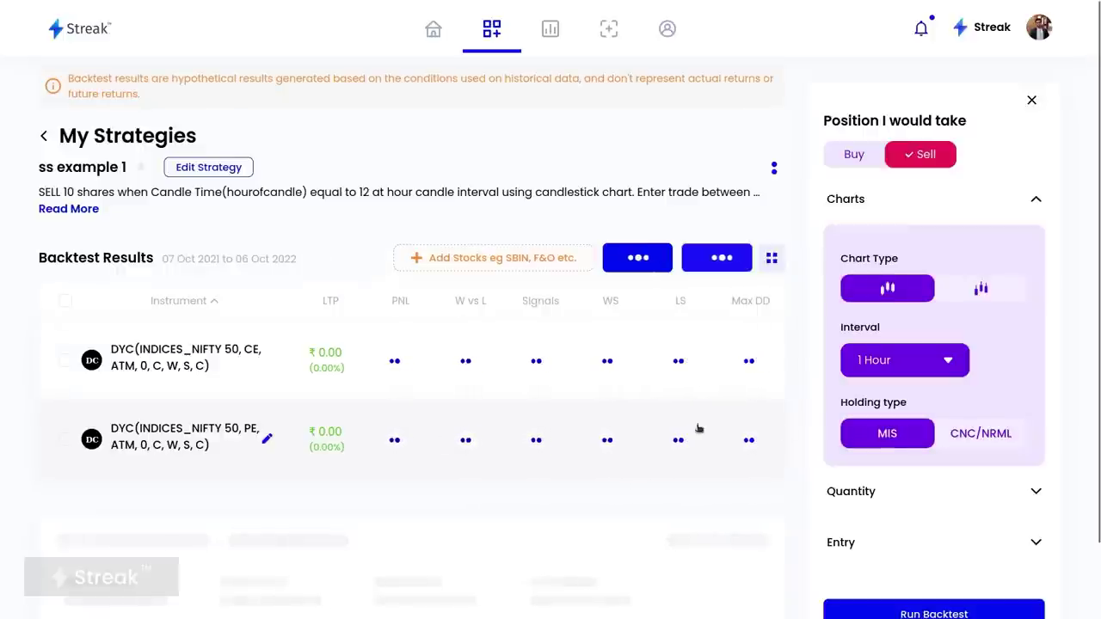
# Review the backtest's quantity and position sizing fields and its chart type, interval and holding type settings
pyautogui.click(860, 490)
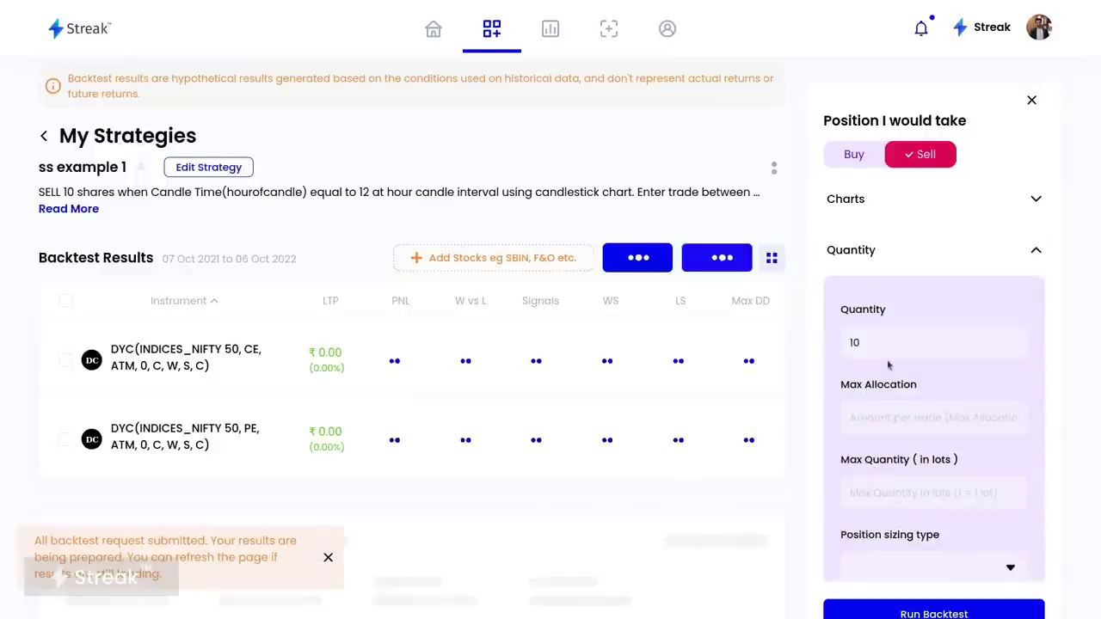
pyautogui.scroll(-3, 888, 366)
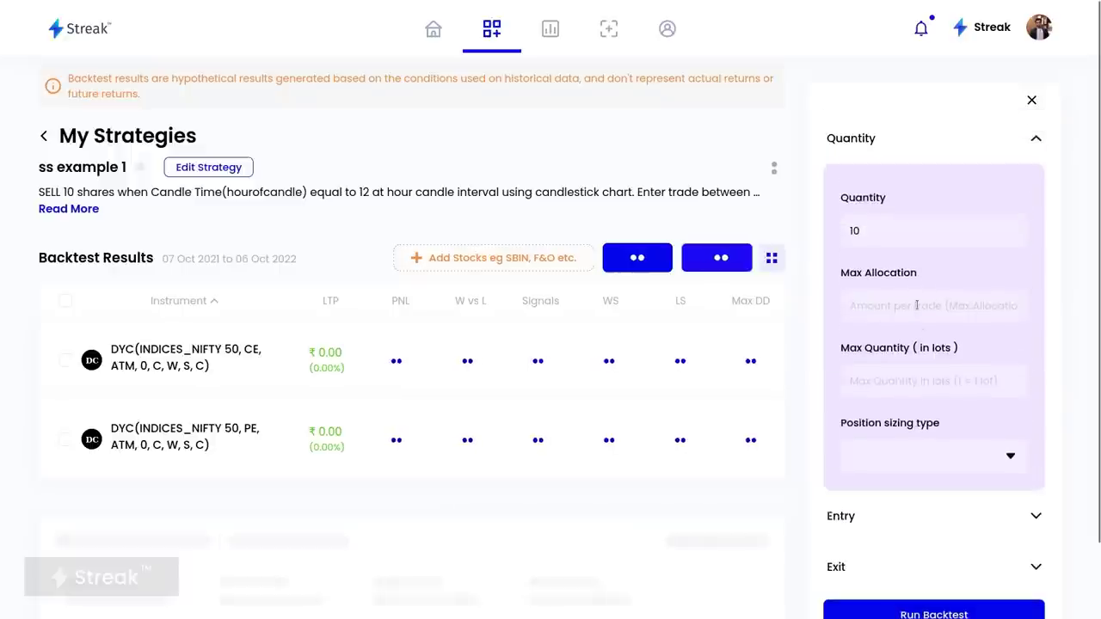
pyautogui.scroll(-3, 894, 416)
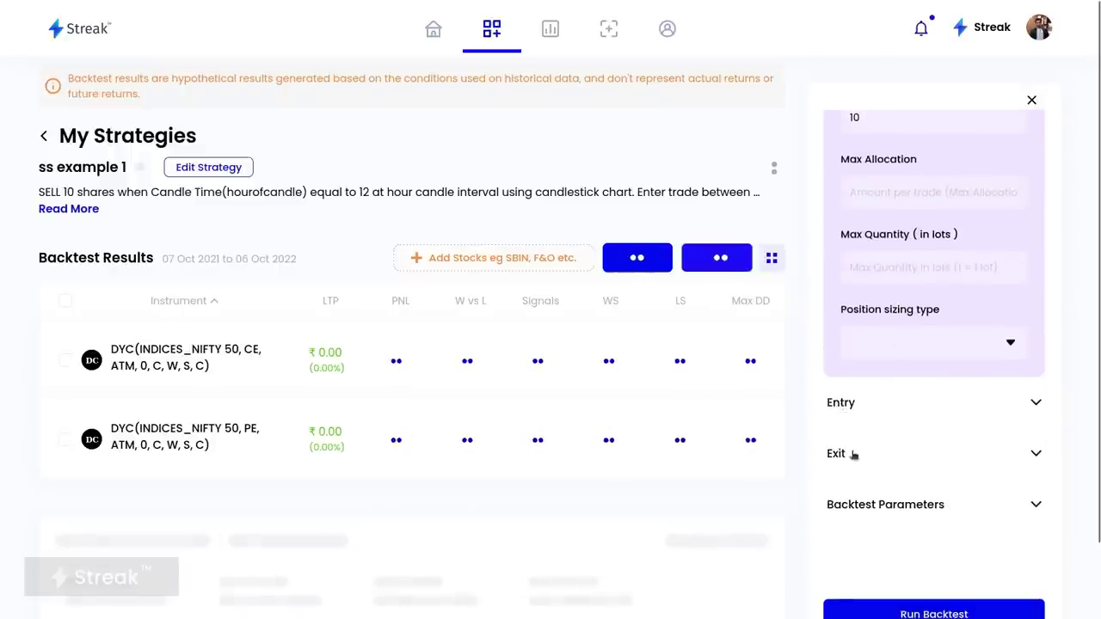
pyautogui.scroll(5, 895, 402)
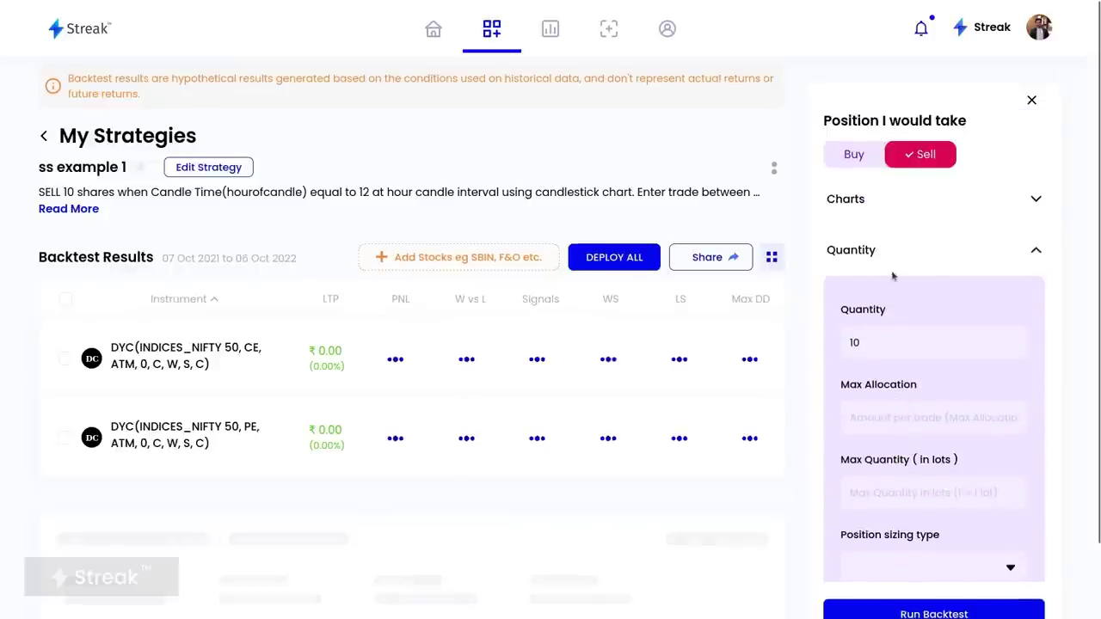
pyautogui.click(889, 199)
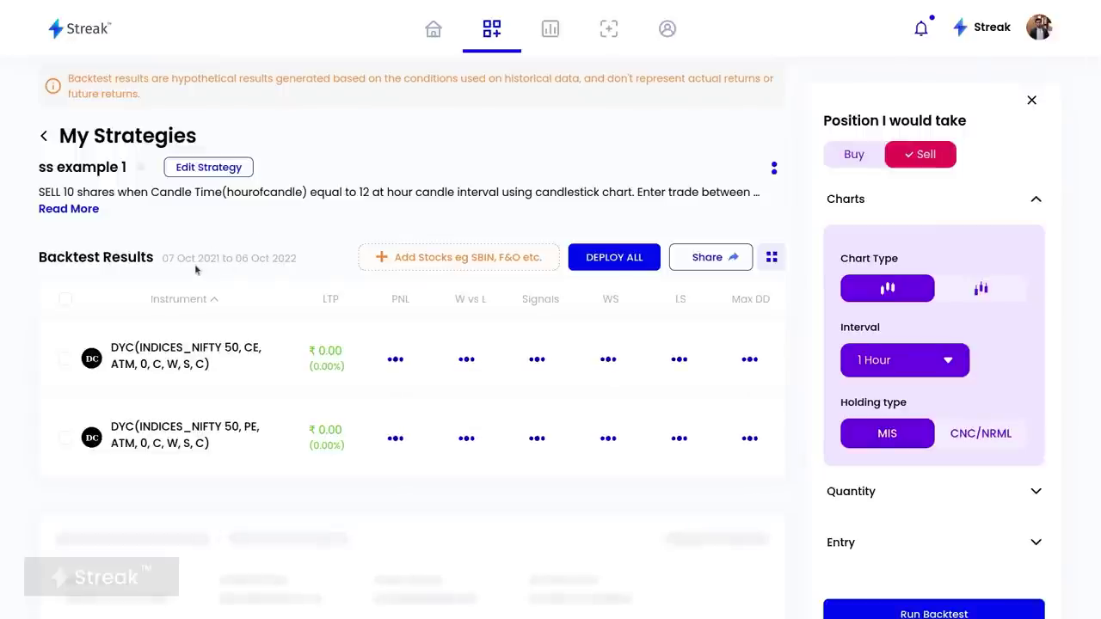
pyautogui.scroll(-3, 970, 595)
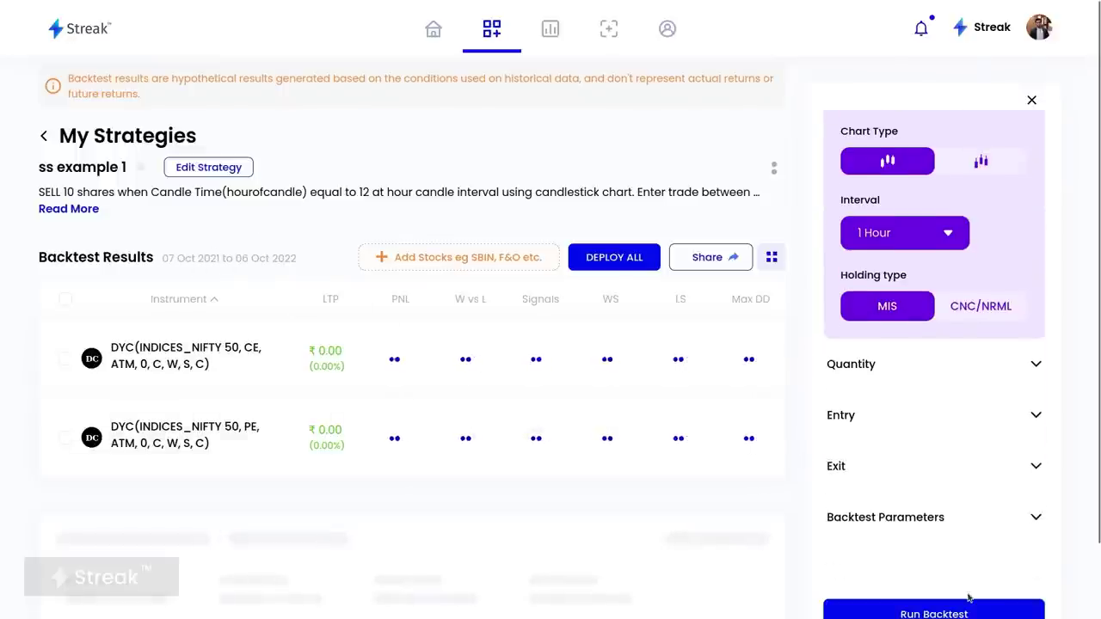
# Review the backtest parameters, the strategy's full description and the quantity settings
pyautogui.click(914, 502)
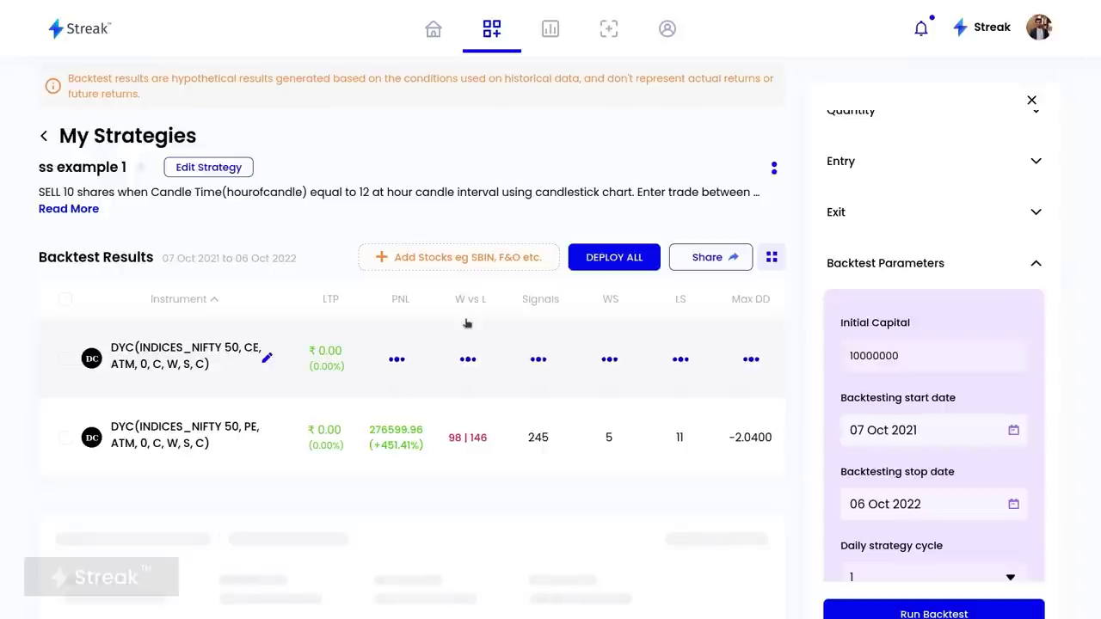
pyautogui.click(75, 210)
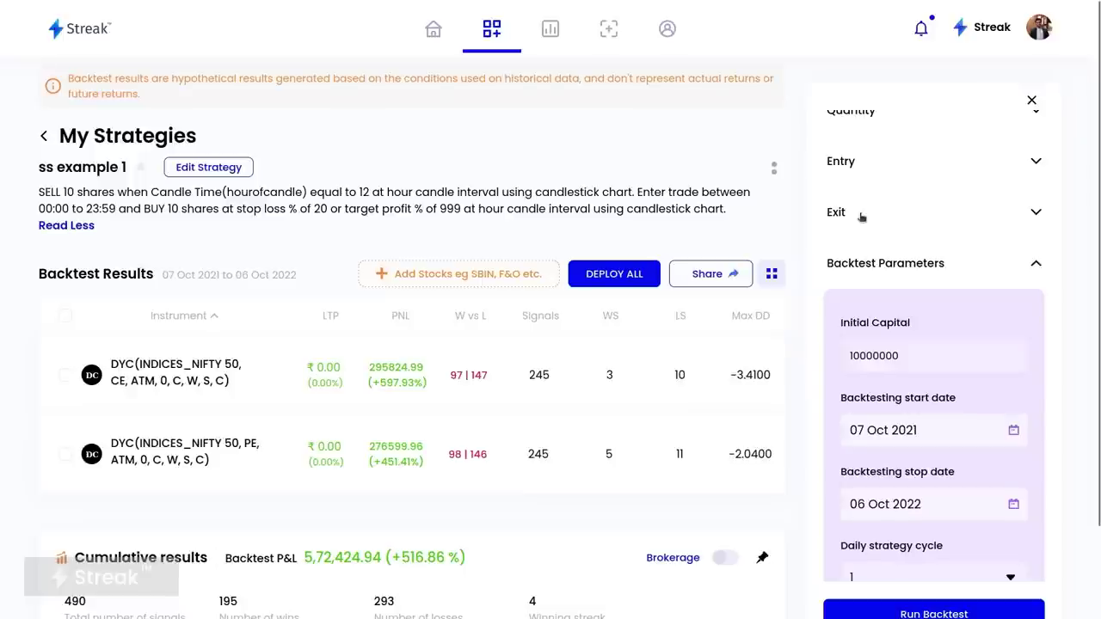
pyautogui.scroll(3, 861, 218)
pyautogui.click(859, 250)
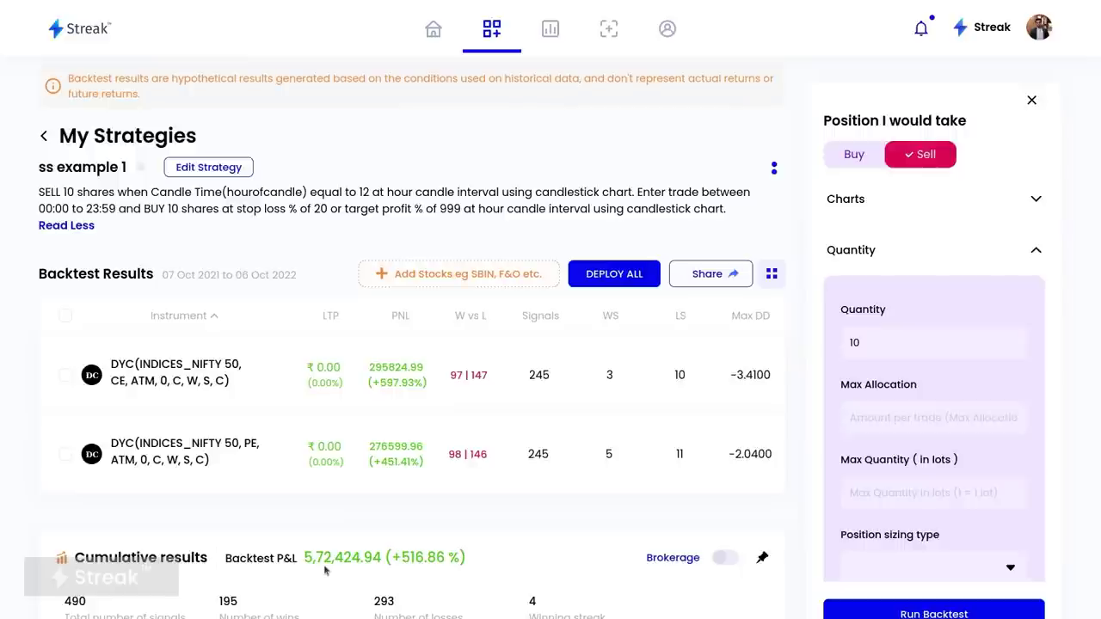
# Browse the backtesting start date calendar back to March 2020 and close it without picking a date
pyautogui.scroll(-3, 935, 488)
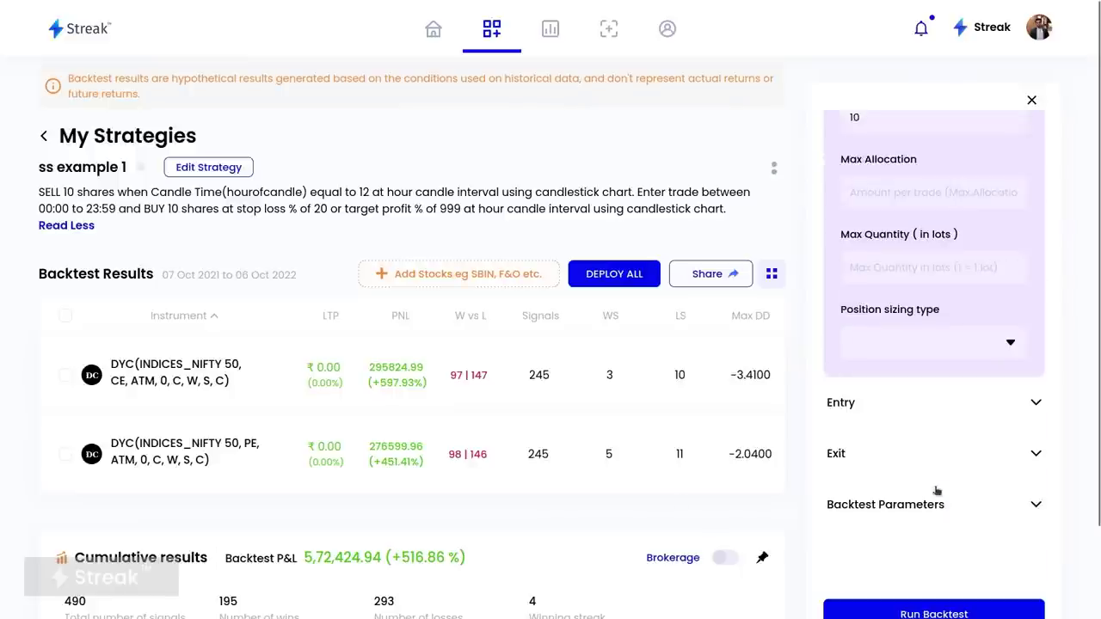
pyautogui.click(901, 518)
pyautogui.click(951, 353)
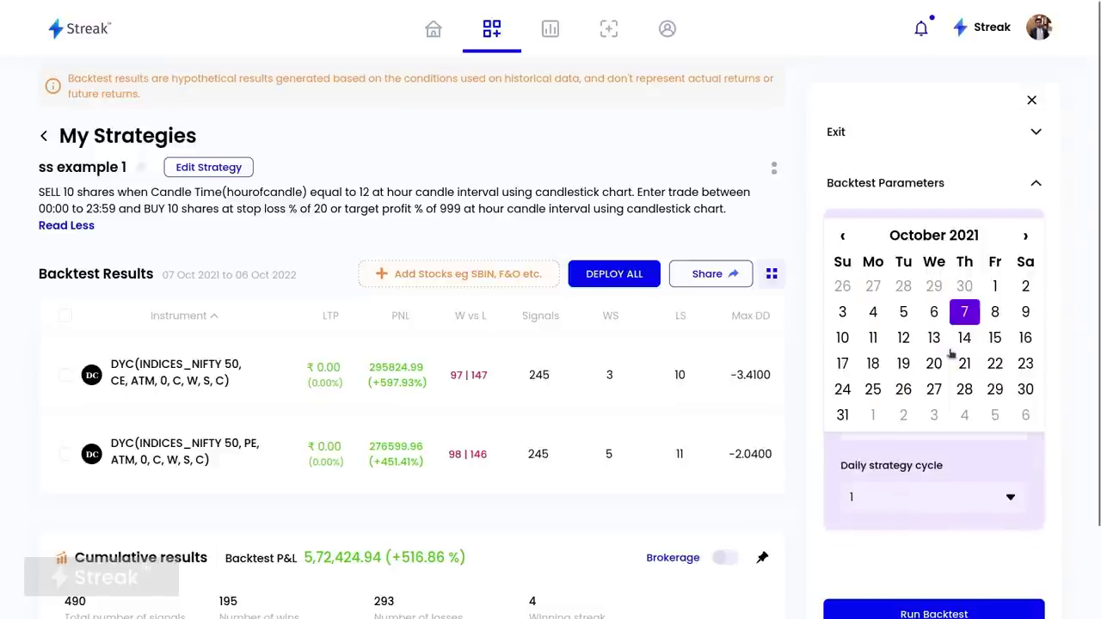
pyautogui.click(842, 235)
pyautogui.click(841, 235)
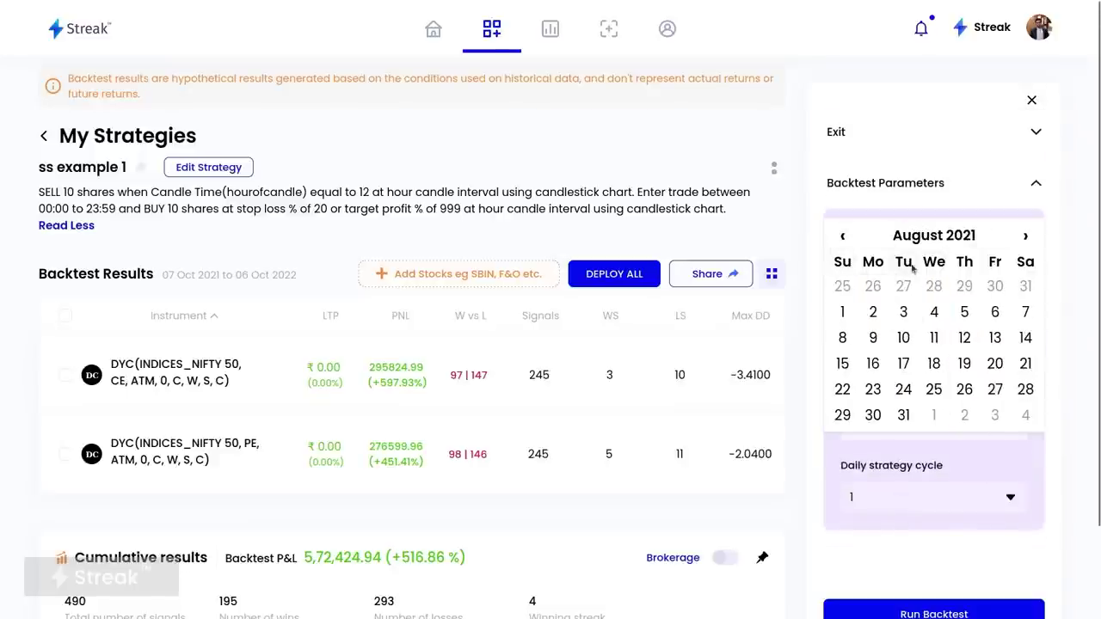
pyautogui.click(844, 236)
pyautogui.click(845, 237)
pyautogui.click(844, 236)
pyautogui.click(844, 237)
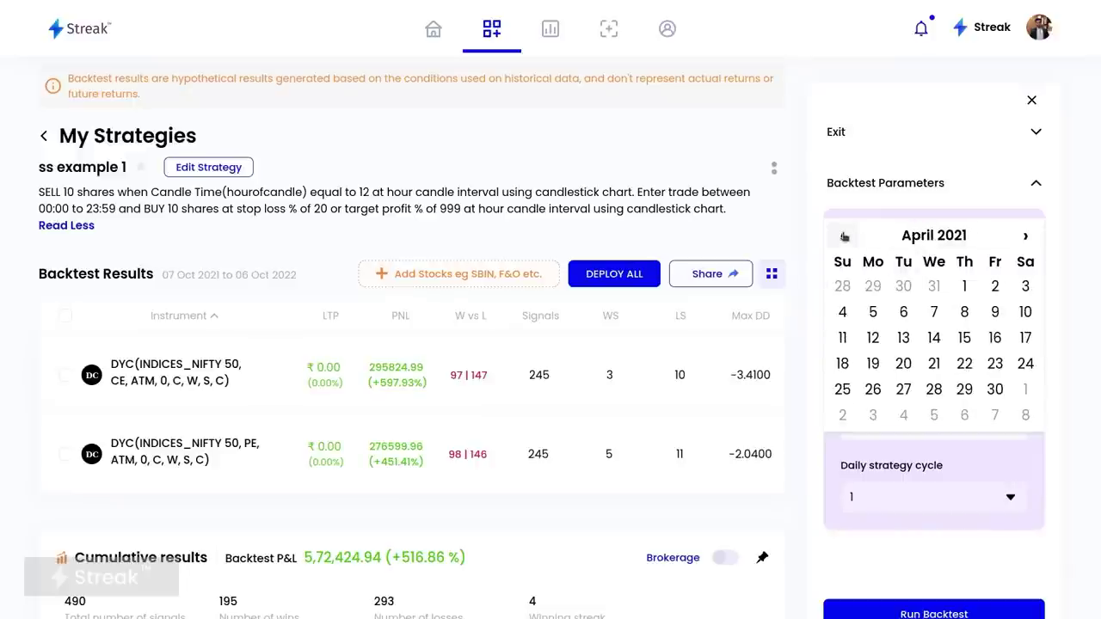
pyautogui.click(844, 237)
pyautogui.click(845, 237)
pyautogui.click(844, 236)
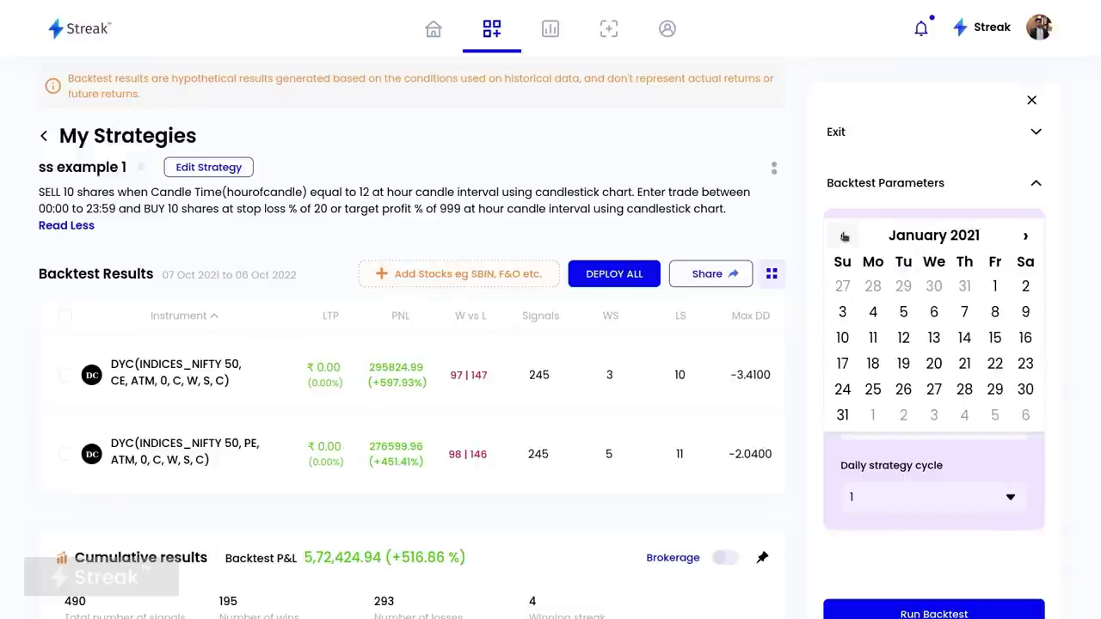
pyautogui.click(844, 237)
pyautogui.click(845, 236)
pyautogui.click(845, 237)
pyautogui.click(845, 236)
pyautogui.click(844, 237)
pyautogui.click(845, 236)
pyautogui.click(845, 237)
pyautogui.click(844, 236)
pyautogui.click(844, 236)
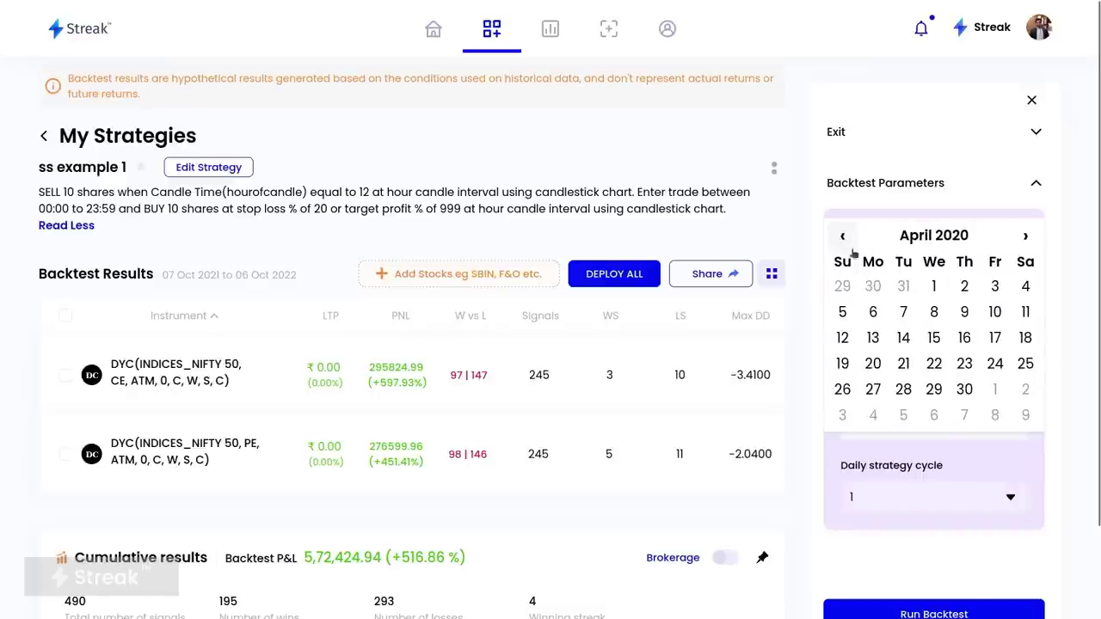
pyautogui.click(844, 236)
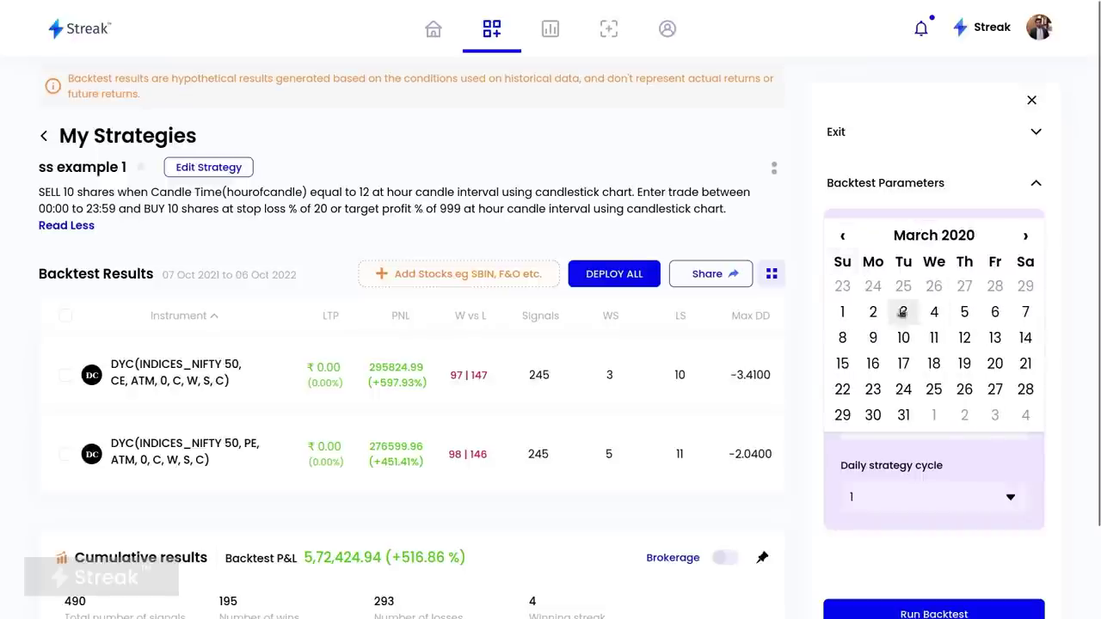
pyautogui.click(669, 163)
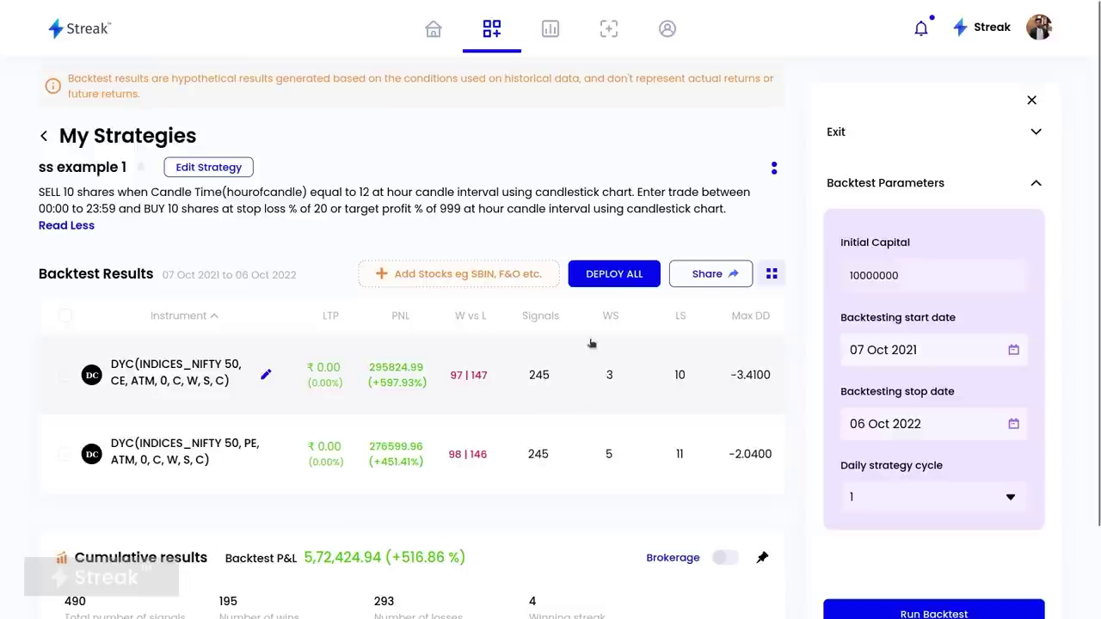
# Deploy both NIFTY 50 dynamic contracts as a paper trade, accepting the trading terms, and show the deployed strategies
pyautogui.click(66, 316)
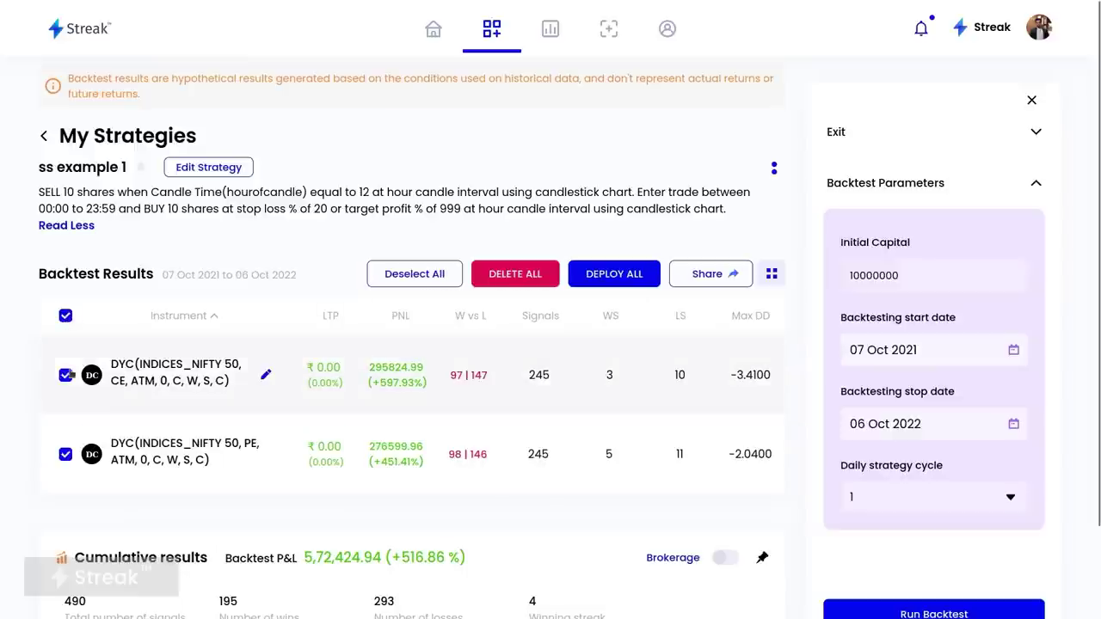
pyautogui.click(615, 276)
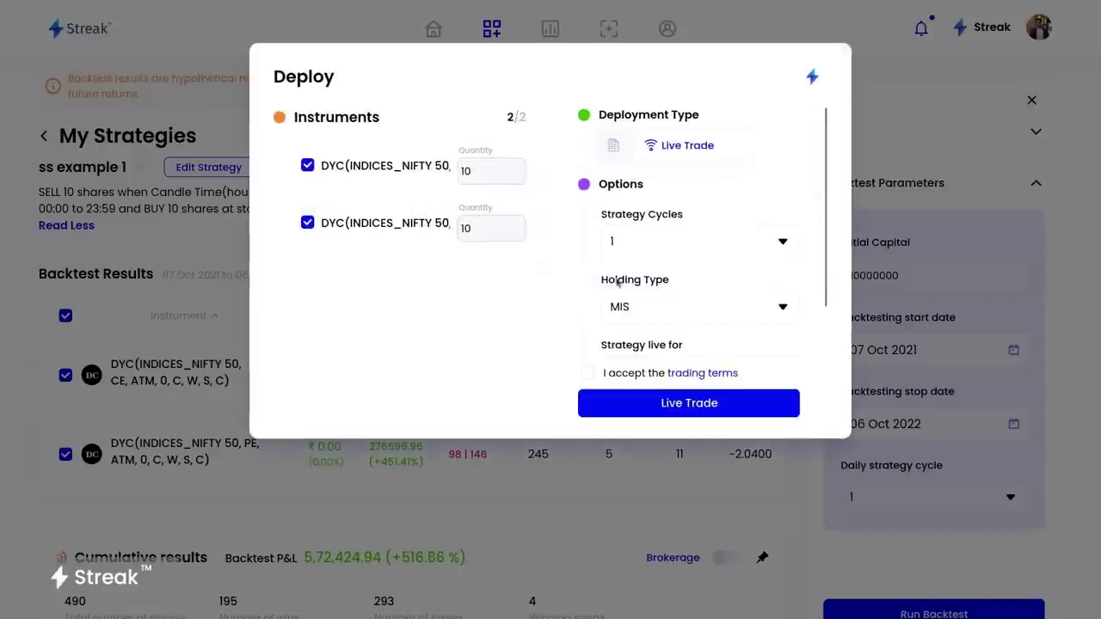
pyautogui.click(589, 373)
pyautogui.click(616, 146)
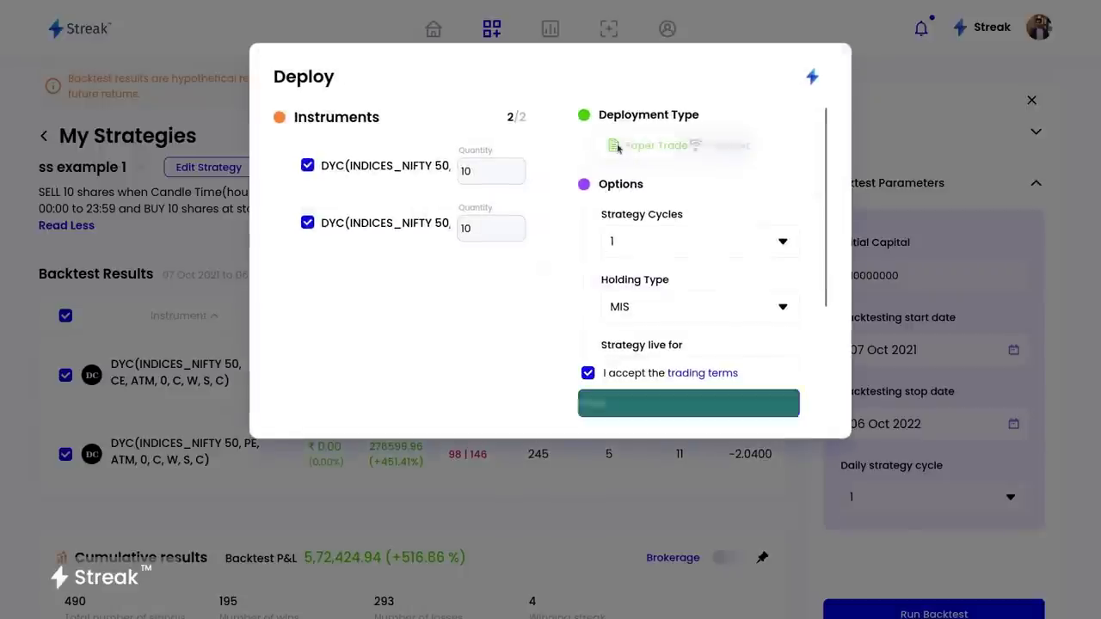
pyautogui.click(667, 402)
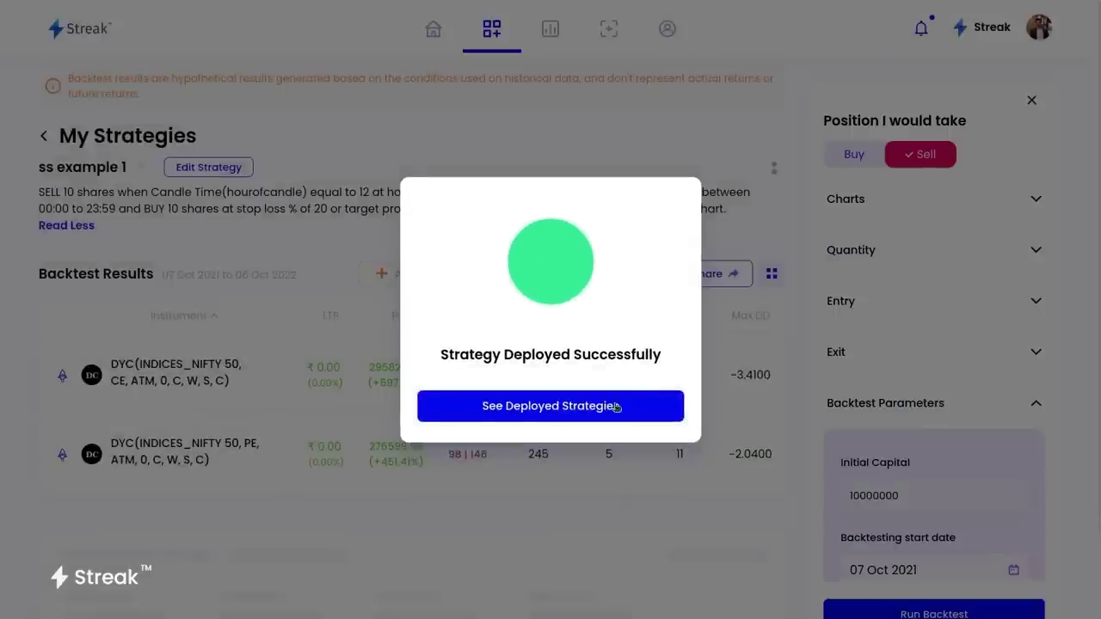
pyautogui.click(511, 411)
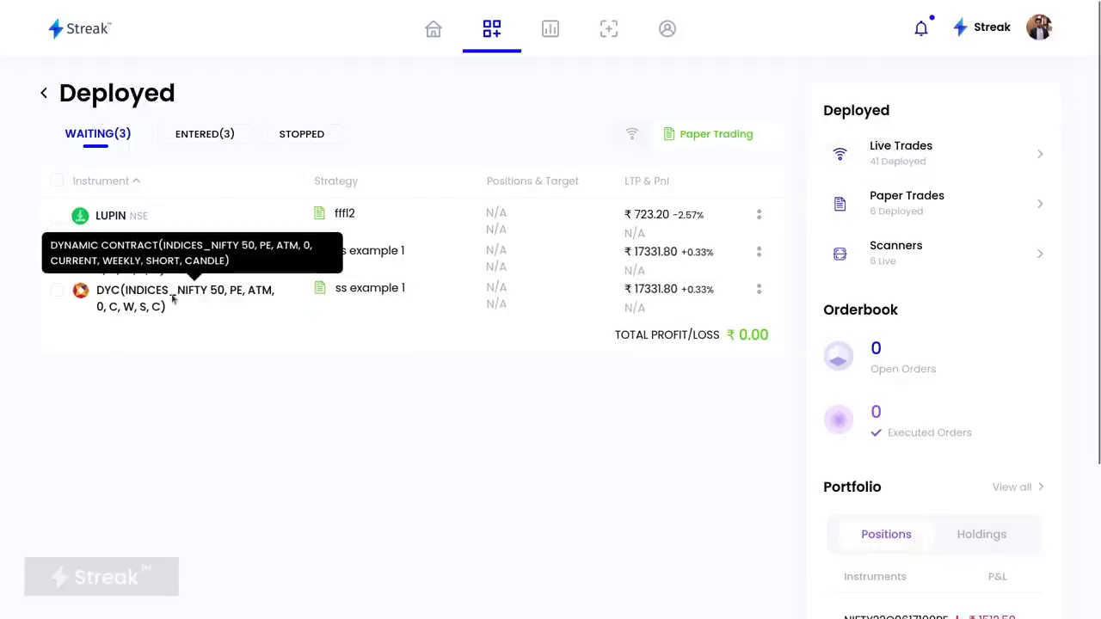
# Examine the entered paper trades and read through the order log of Alpha Strategy's LUPIN position, then close the log
pyautogui.click(207, 133)
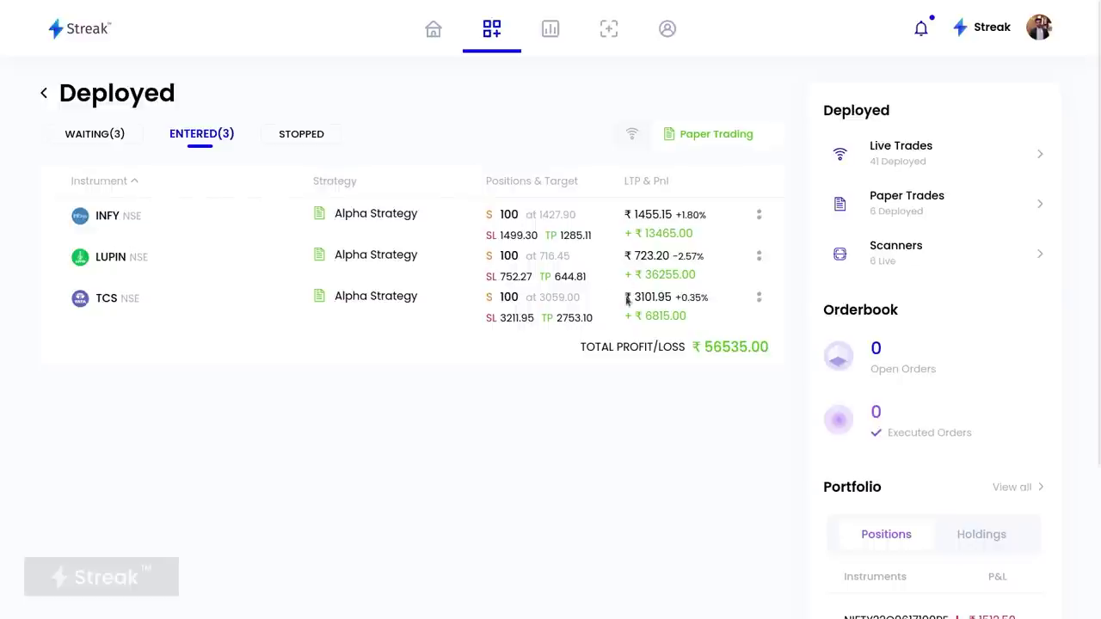
pyautogui.click(757, 255)
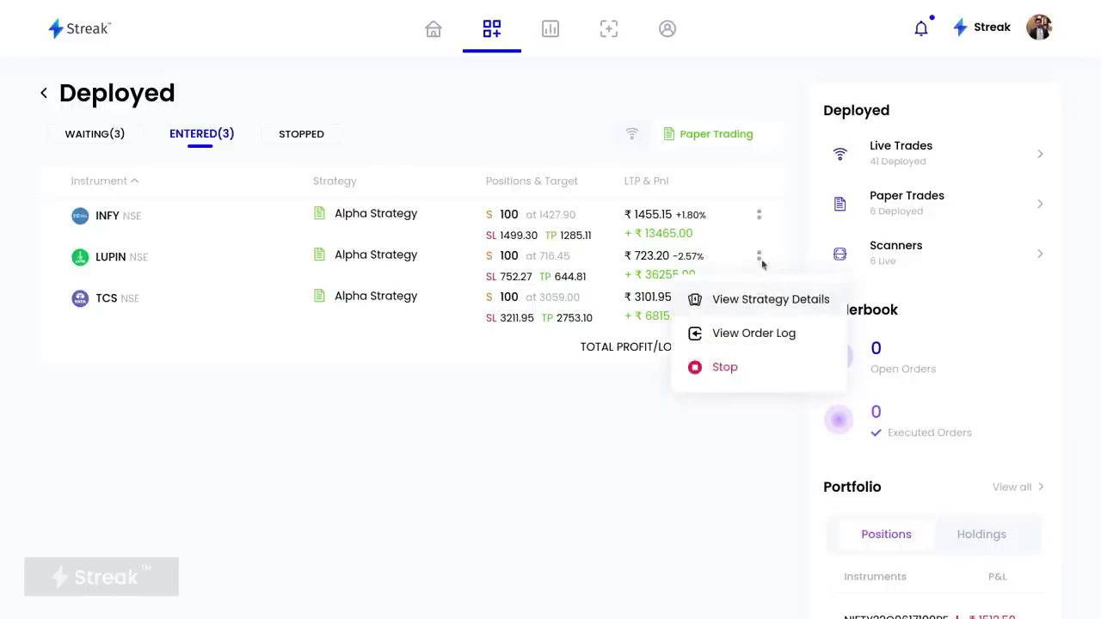
pyautogui.click(746, 333)
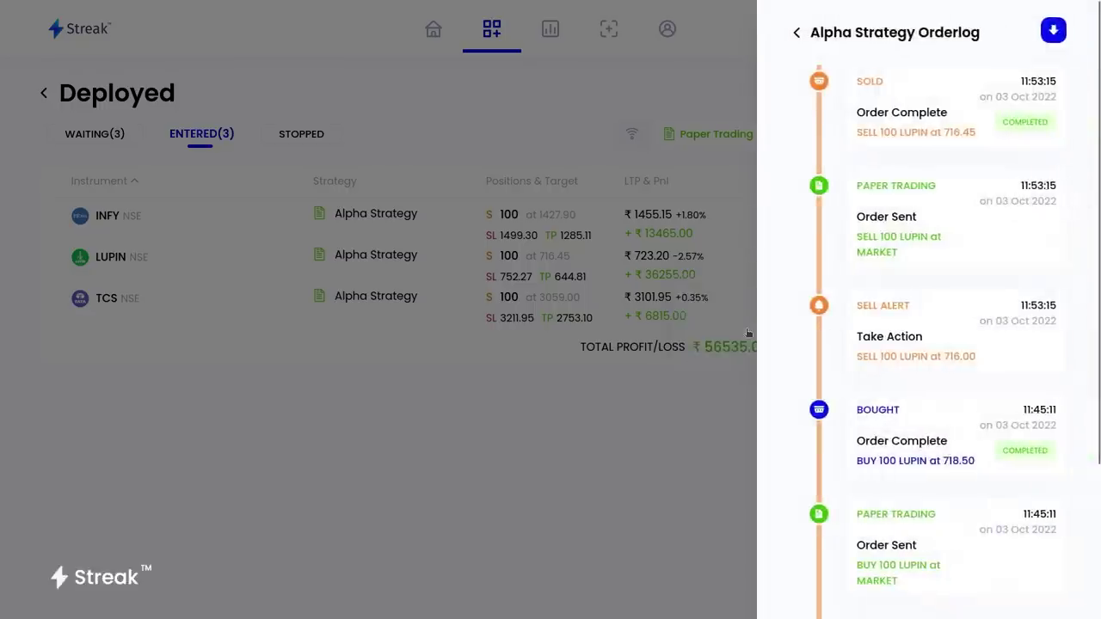
pyautogui.scroll(-15, 917, 357)
pyautogui.scroll(-5, 917, 361)
pyautogui.scroll(9, 931, 319)
pyautogui.scroll(5, 930, 319)
pyautogui.scroll(-20, 931, 318)
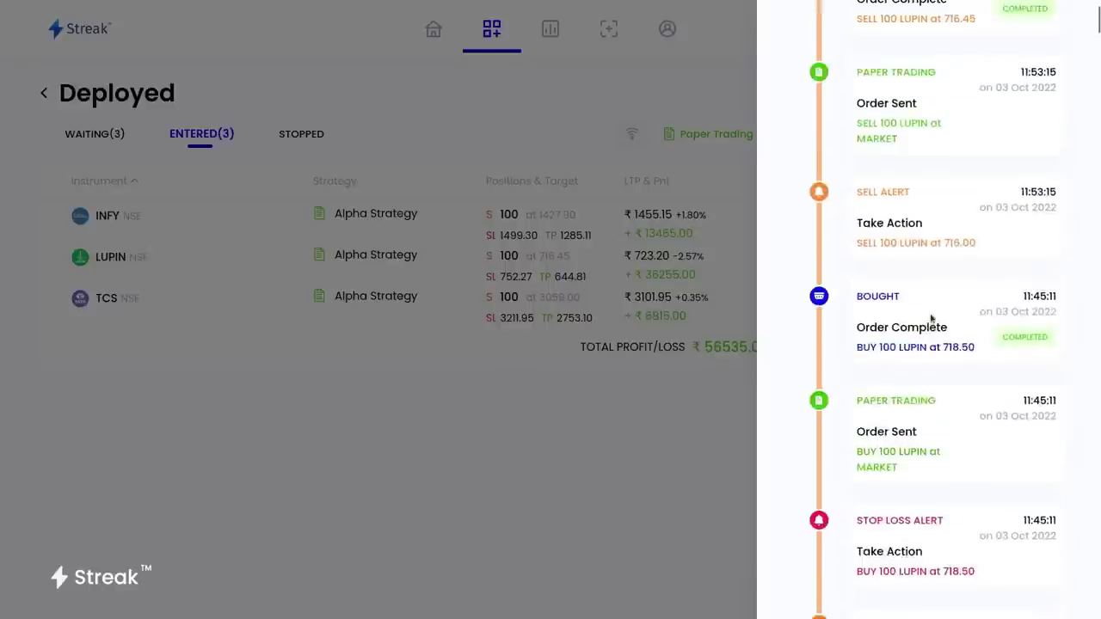
pyautogui.scroll(-20, 1025, 129)
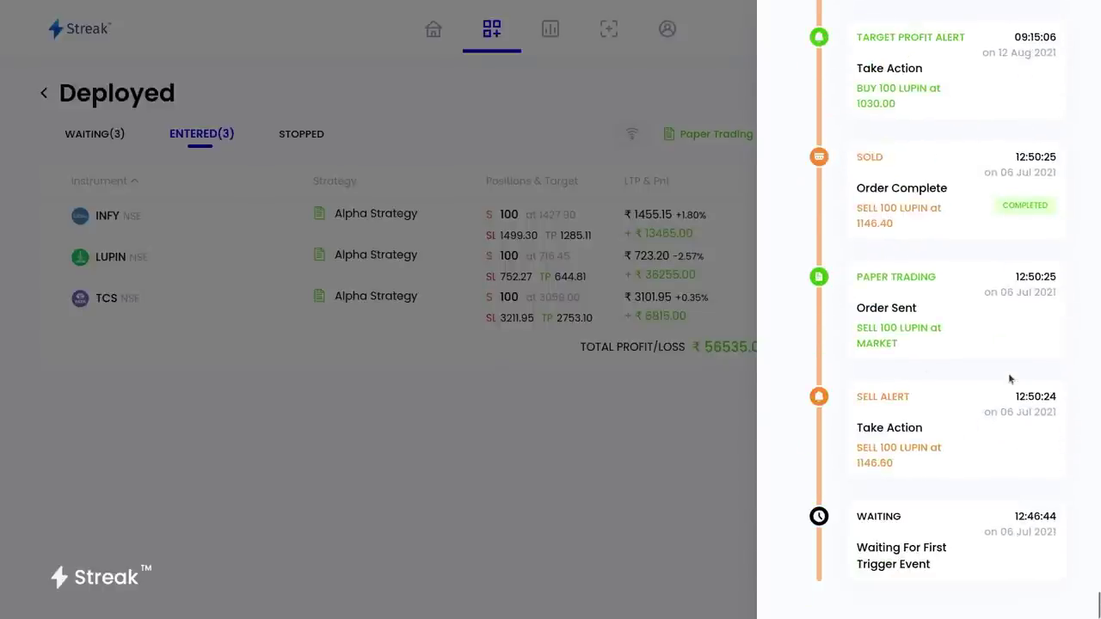
pyautogui.scroll(20, 1009, 380)
pyautogui.scroll(20, 1010, 381)
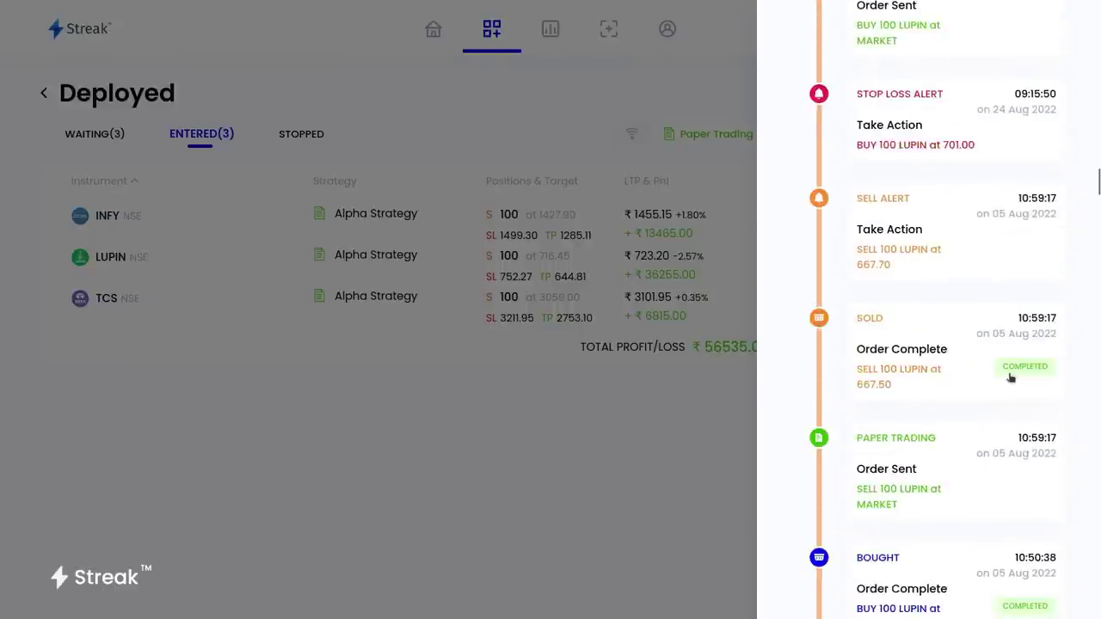
pyautogui.scroll(10, 1009, 379)
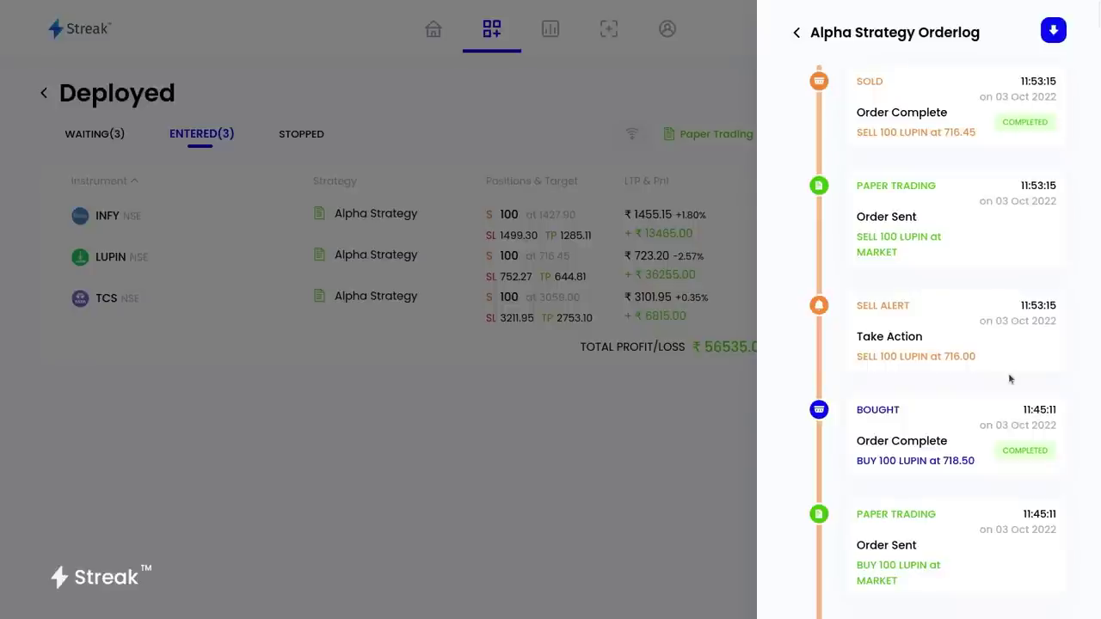
pyautogui.click(577, 325)
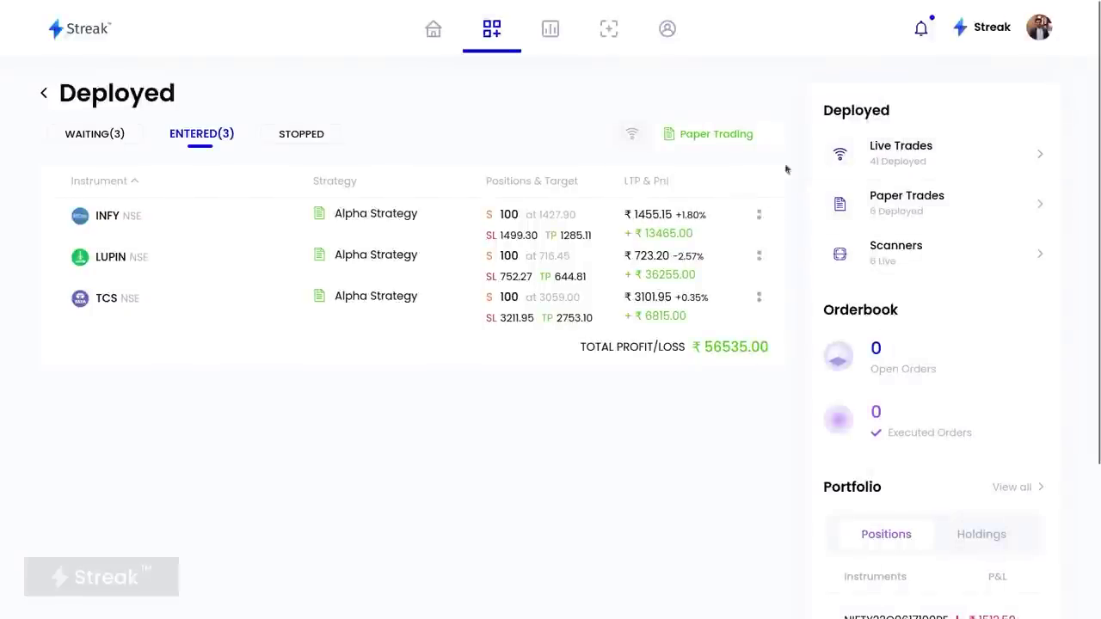
# Look through the waiting live trades, view the Strategy Example 2 slide, and return to Streak
pyautogui.click(915, 162)
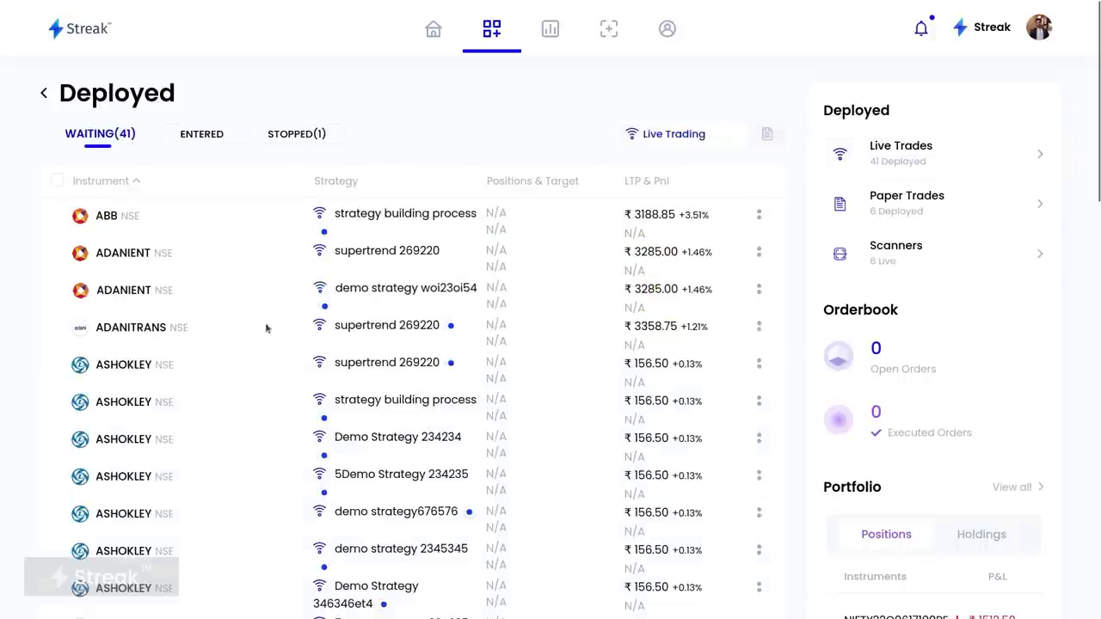
pyautogui.scroll(-10, 419, 314)
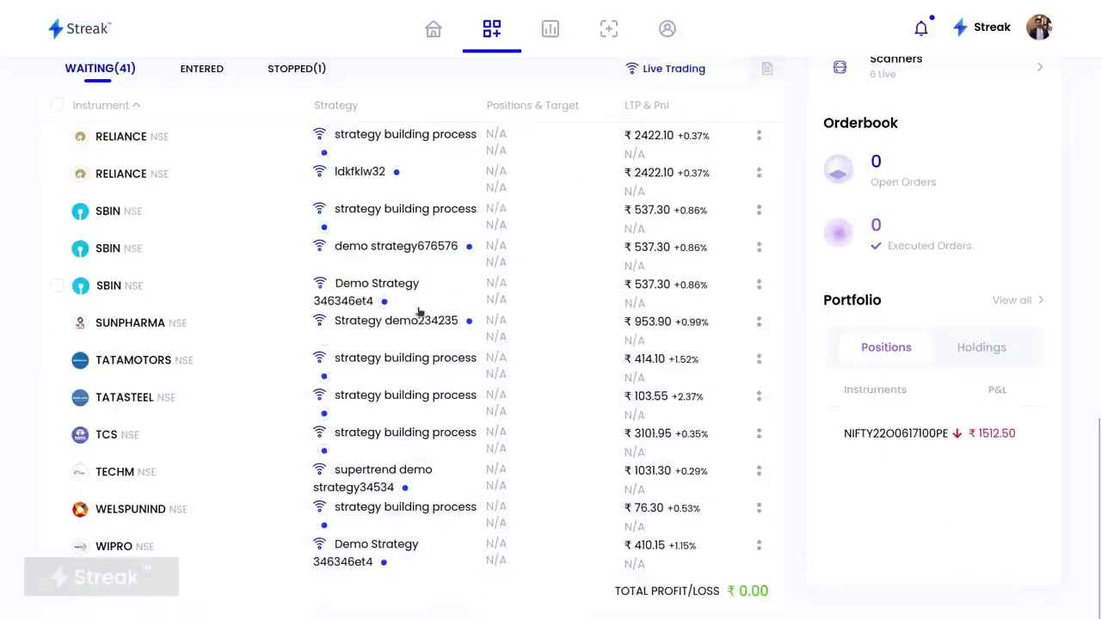
pyautogui.hotkey('alt', 'Tab')
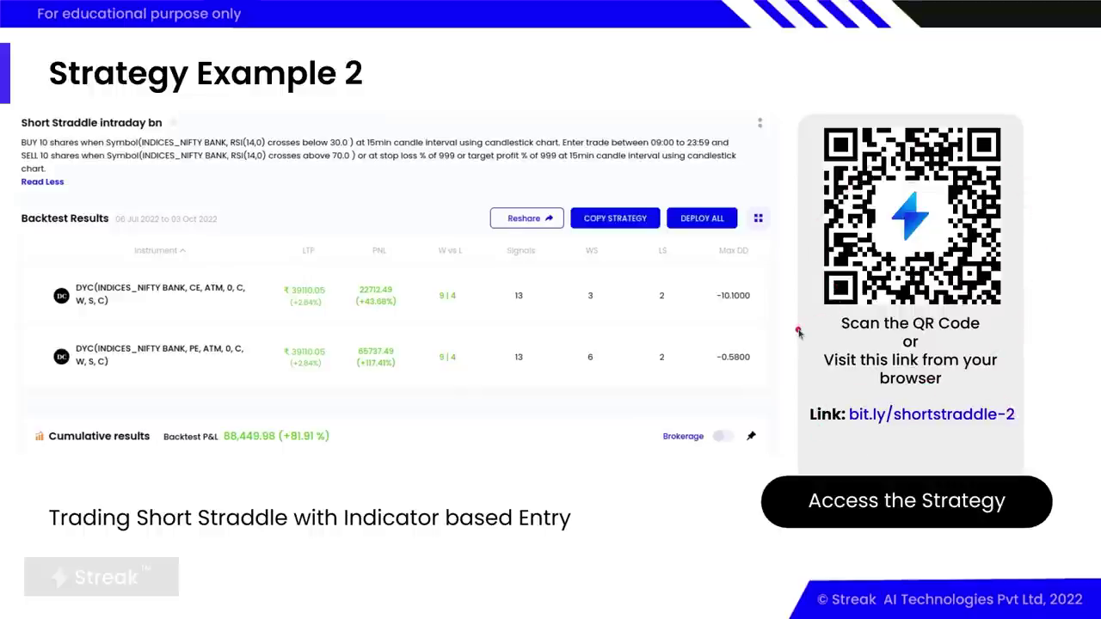
pyautogui.hotkey('alt', 'Tab')
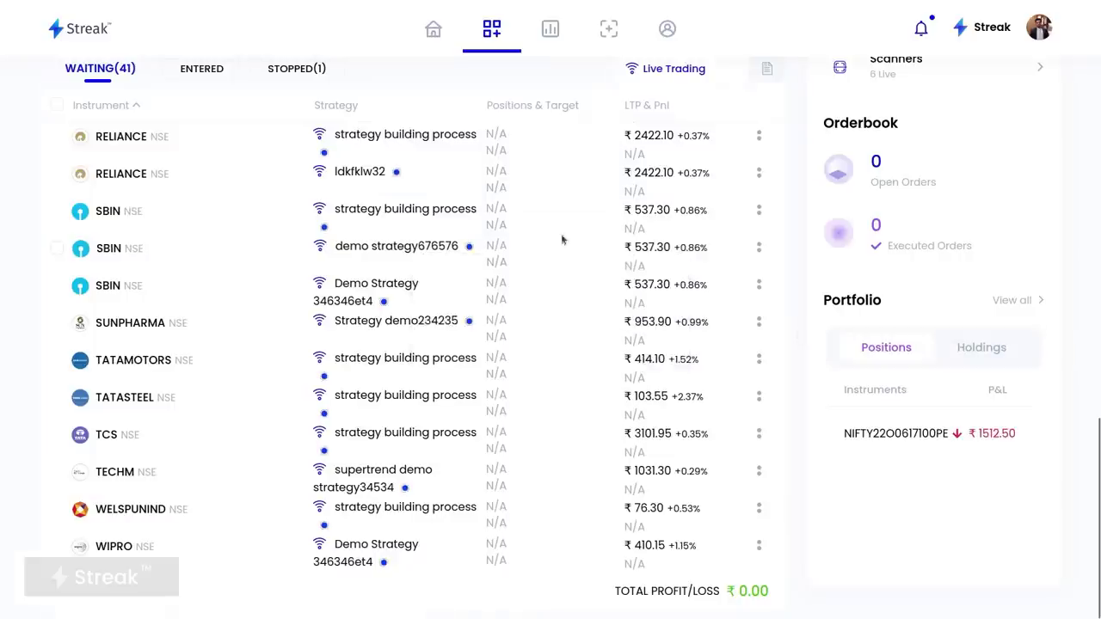
# Create a new strategy named "ss example 2 webinar"
pyautogui.click(491, 31)
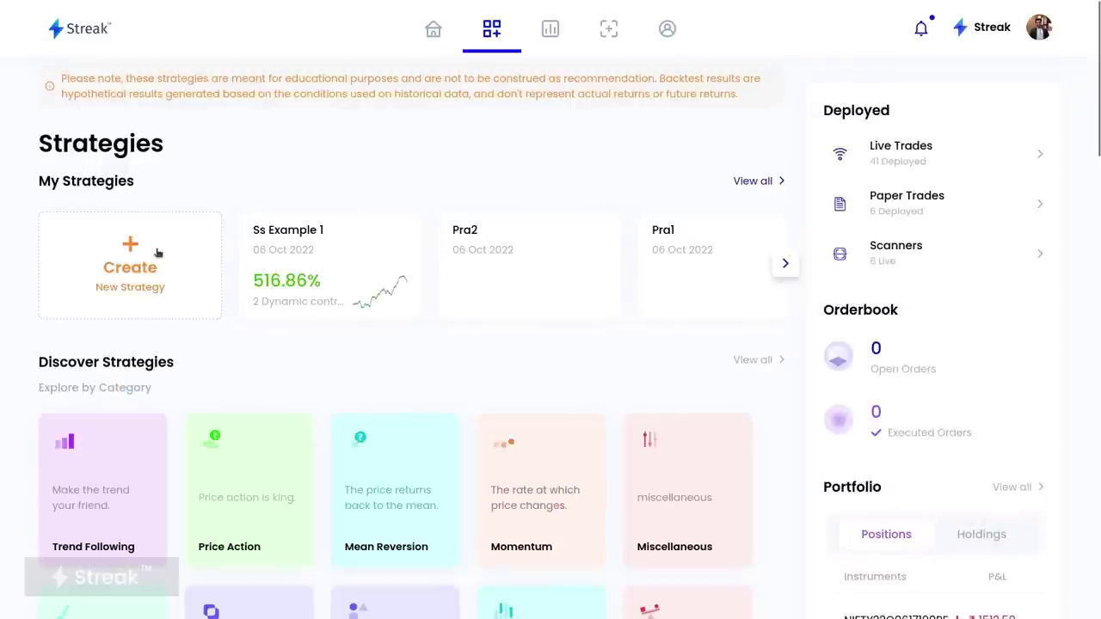
pyautogui.click(158, 251)
pyautogui.write('ss exa')
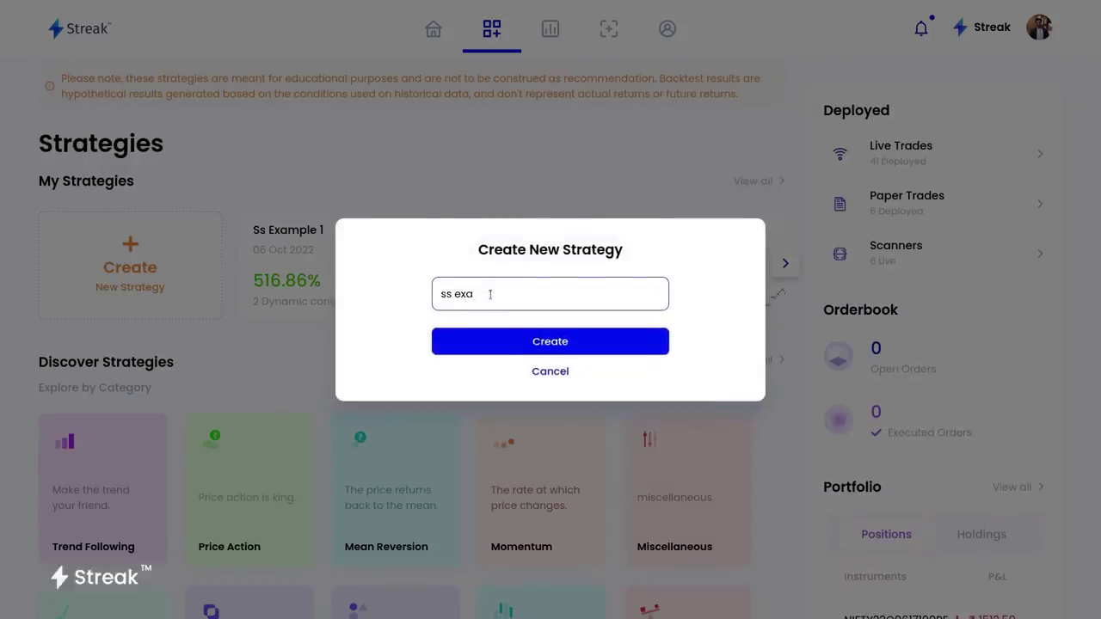
pyautogui.write('mple 2 webinar')
pyautogui.click(549, 341)
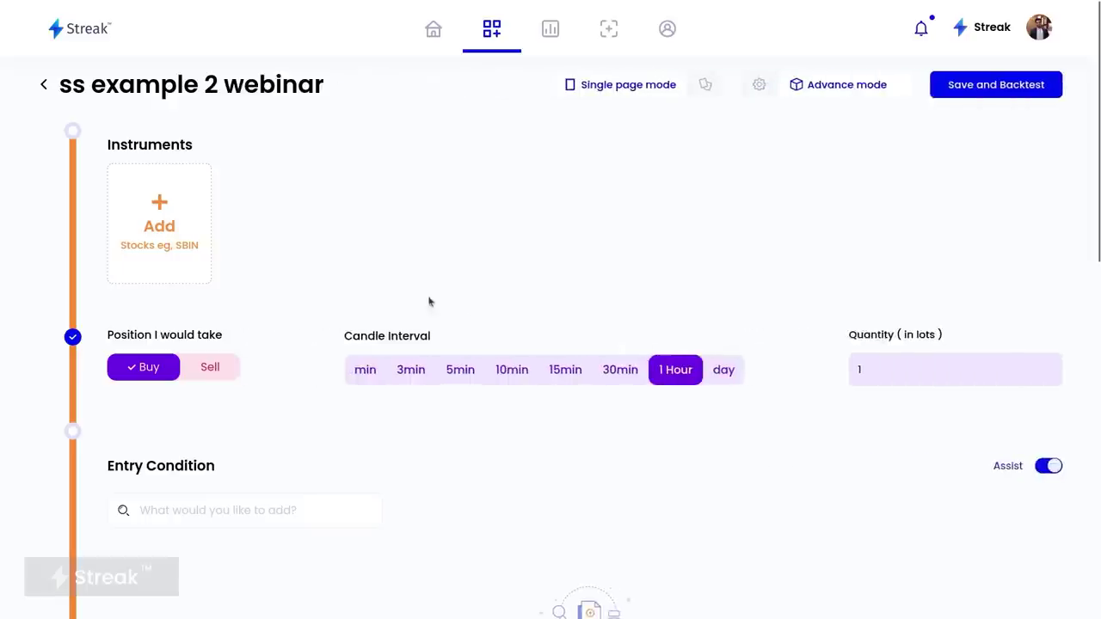
# Search instruments for NIFTY BANK and set its dynamic contract to CE, weekly expiry and short order type
pyautogui.click(202, 226)
pyautogui.click(774, 22)
pyautogui.write('nifty ')
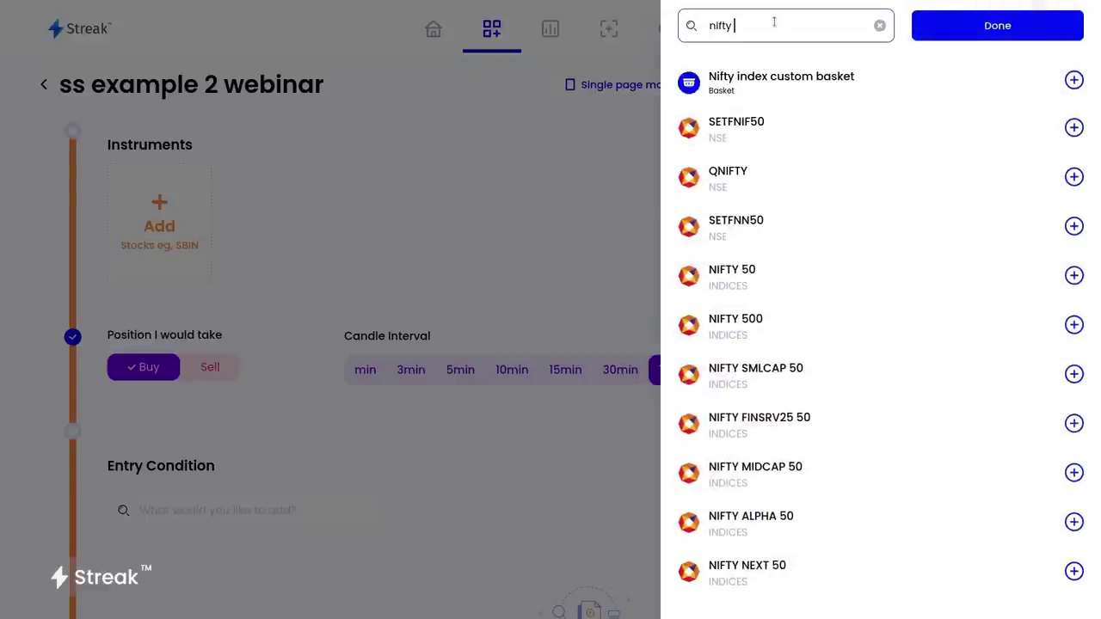
pyautogui.write('bank')
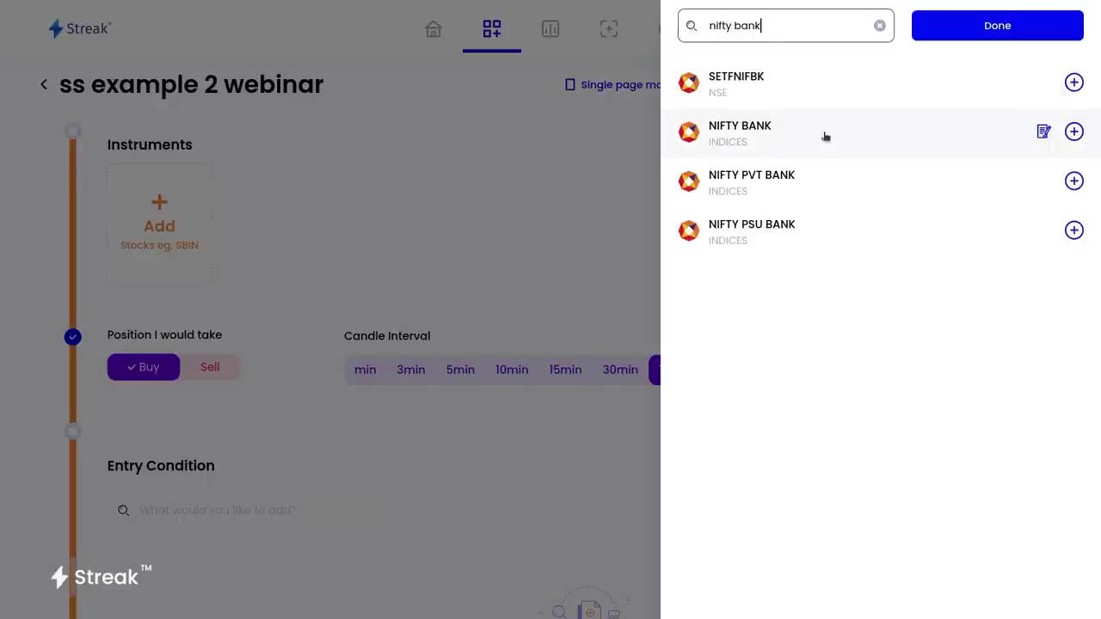
pyautogui.click(1041, 132)
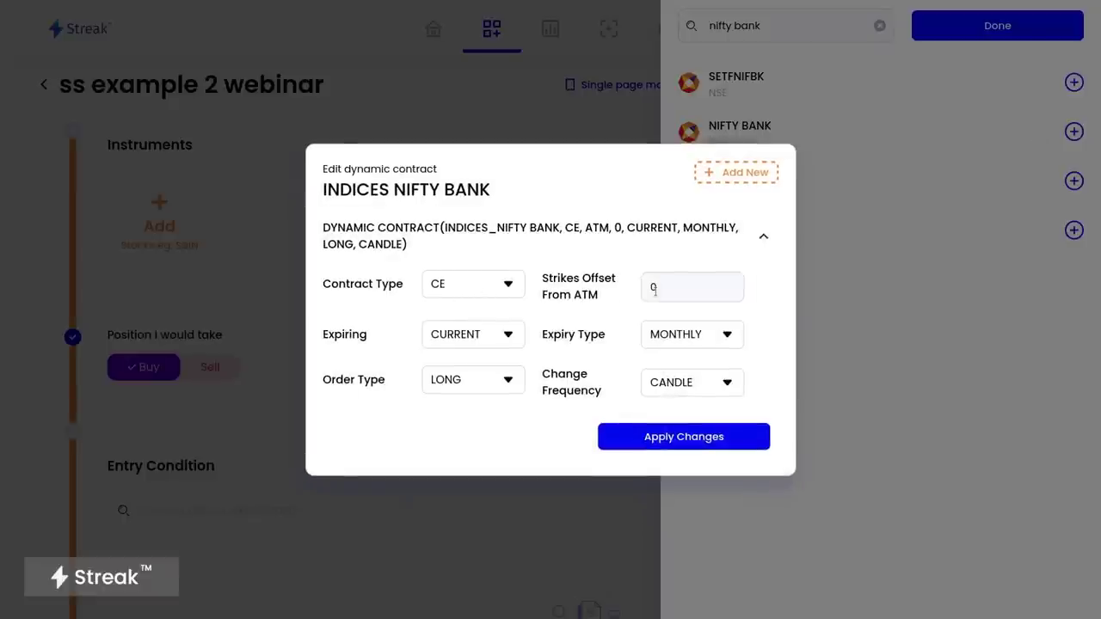
pyautogui.click(658, 337)
pyautogui.click(677, 401)
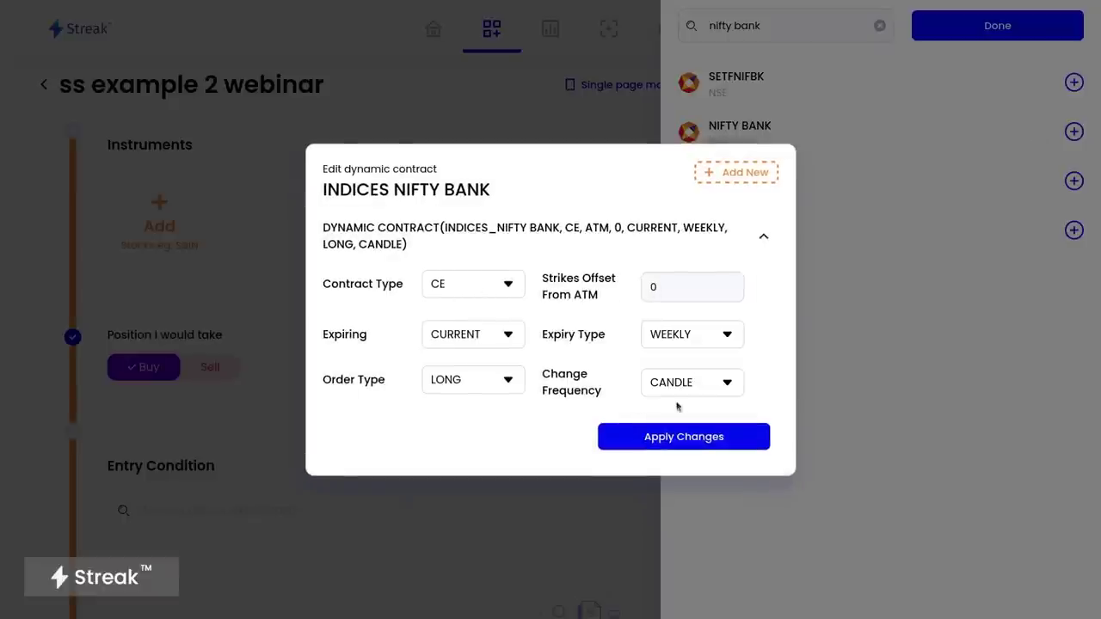
pyautogui.click(452, 378)
pyautogui.click(473, 443)
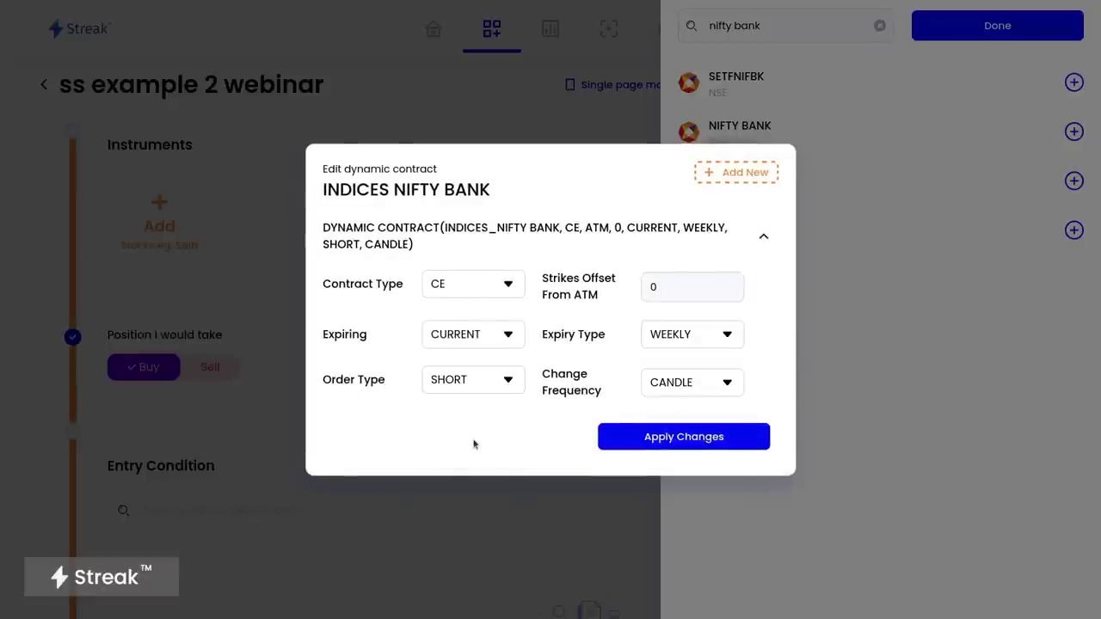
# Add a second NIFTY BANK dynamic contract with PE, weekly expiry and short order type, and apply both contracts to the strategy
pyautogui.click(730, 172)
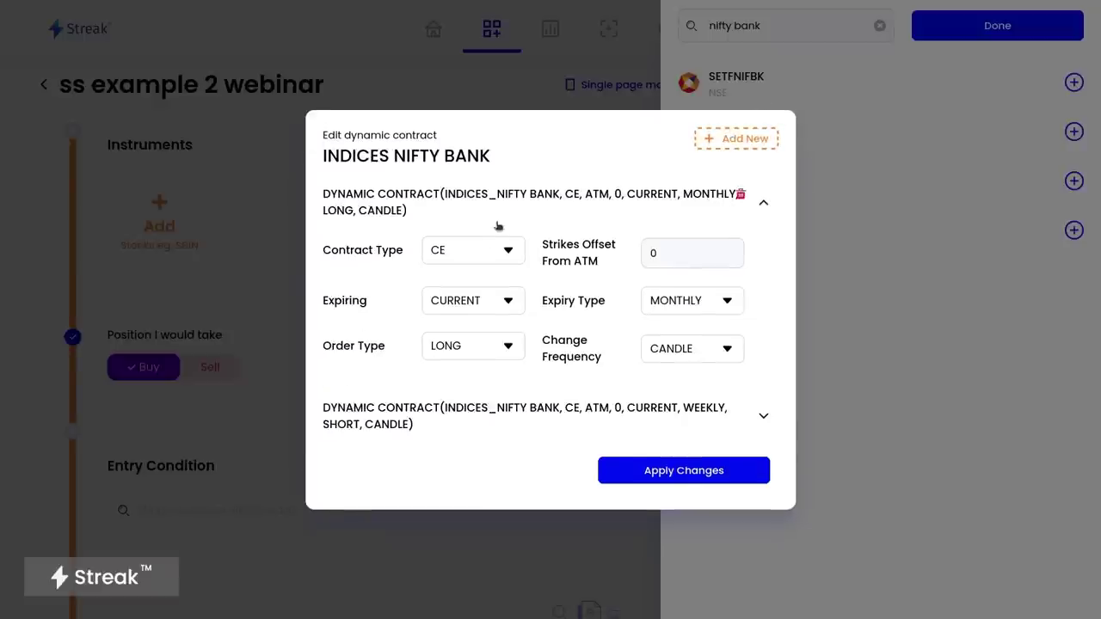
pyautogui.click(484, 247)
pyautogui.click(486, 313)
pyautogui.click(693, 310)
pyautogui.click(695, 363)
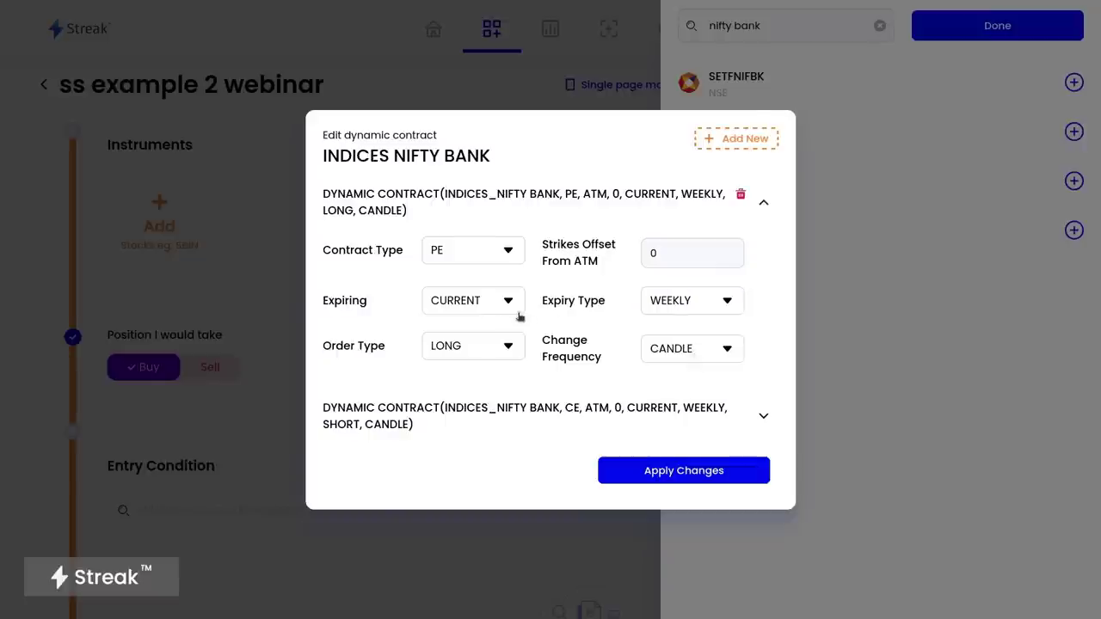
pyautogui.click(476, 353)
pyautogui.click(477, 402)
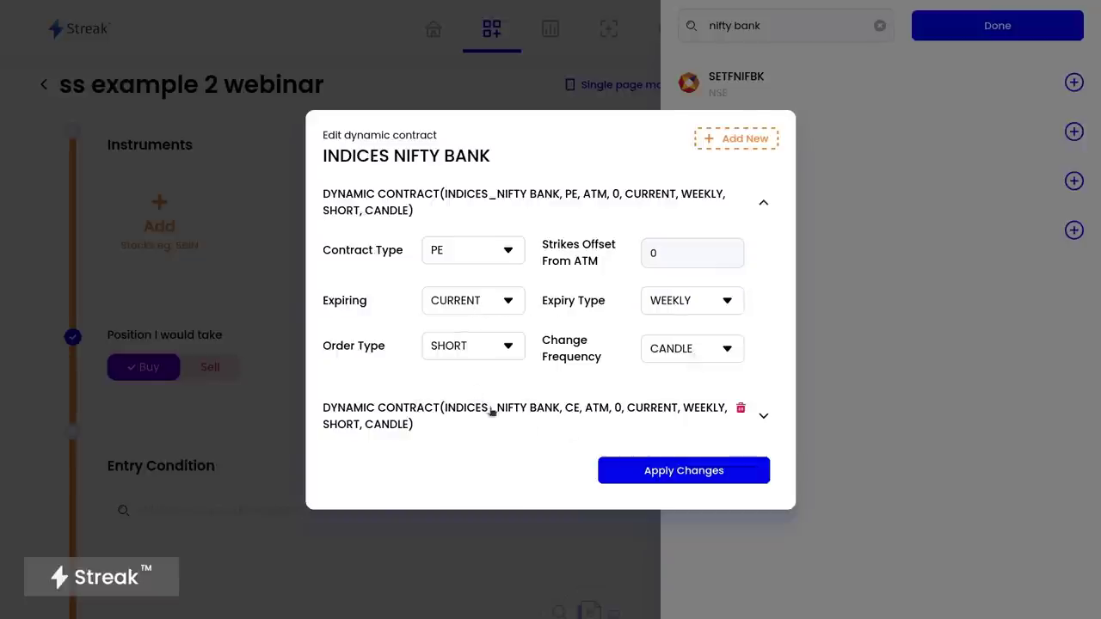
pyautogui.click(659, 473)
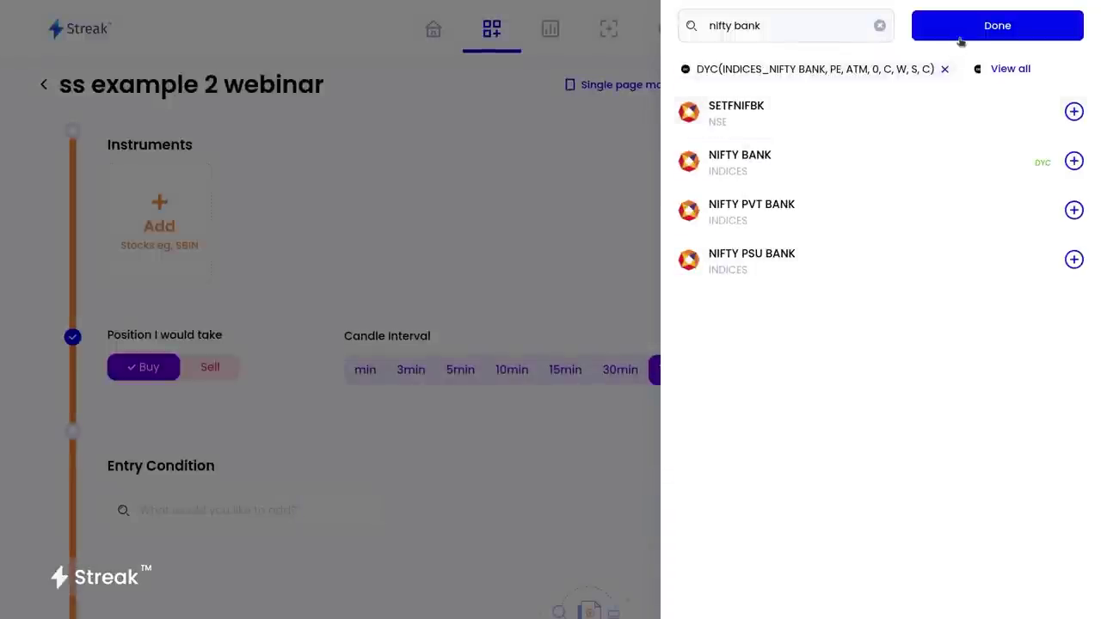
pyautogui.click(958, 35)
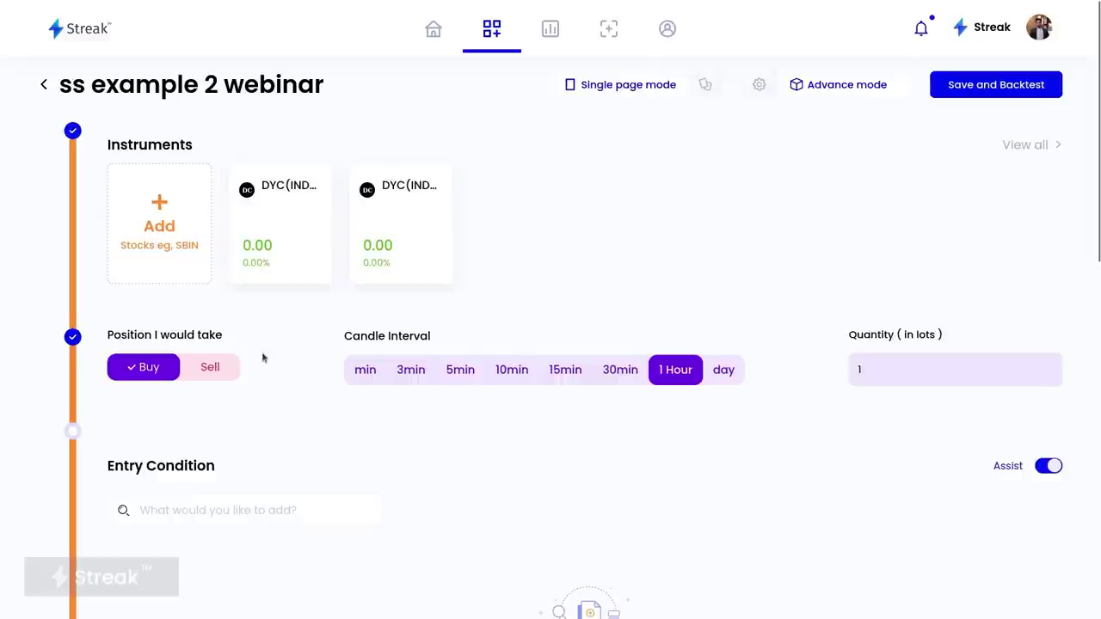
# Set the strategy's position to Sell, the candle interval to 15 minutes and the quantity to 10 lots
pyautogui.click(211, 366)
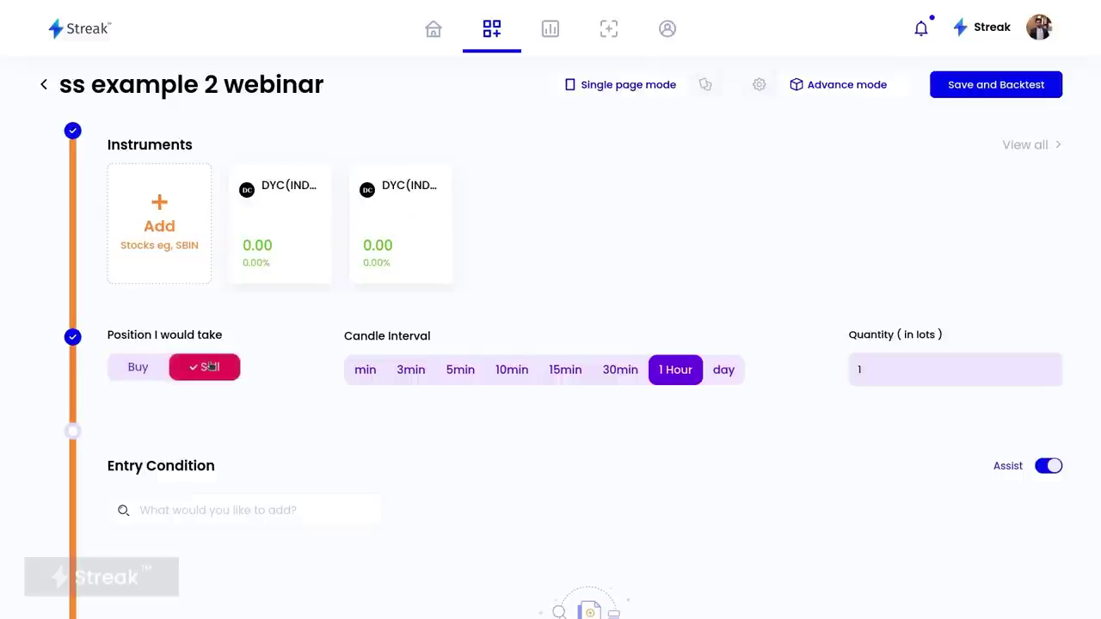
pyautogui.click(561, 380)
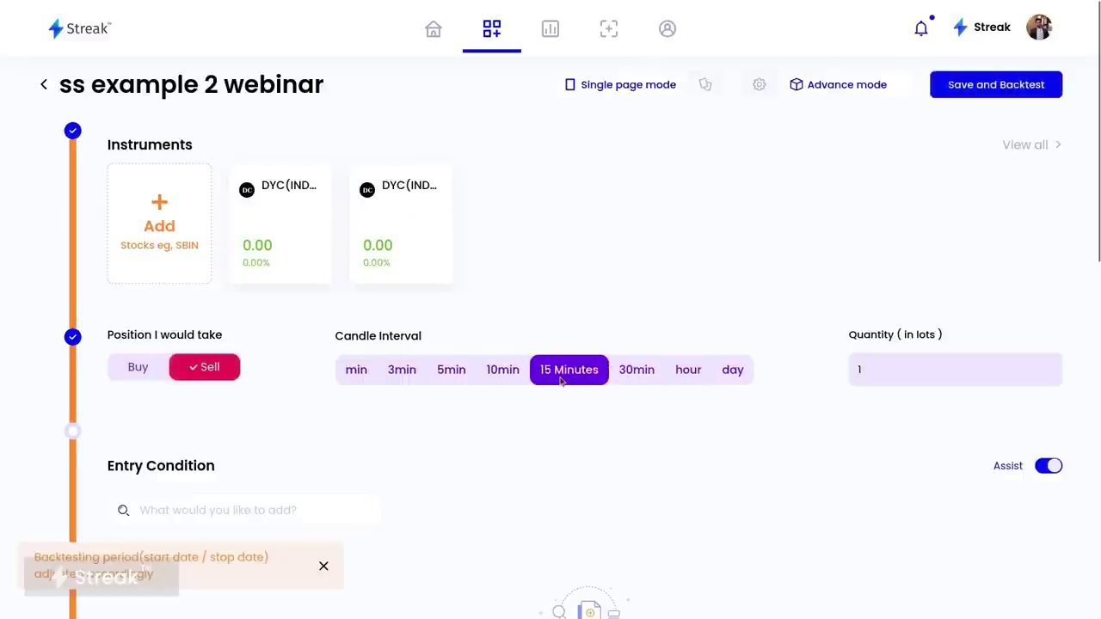
pyautogui.scroll(-4, 559, 379)
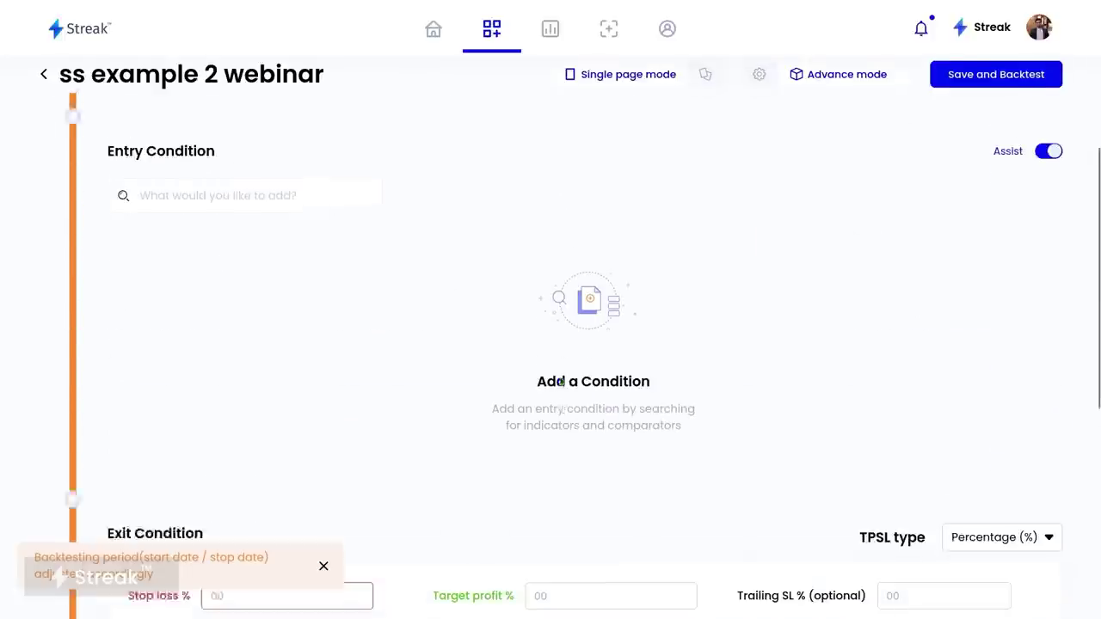
pyautogui.scroll(4, 560, 385)
pyautogui.click(924, 363)
pyautogui.write('0')
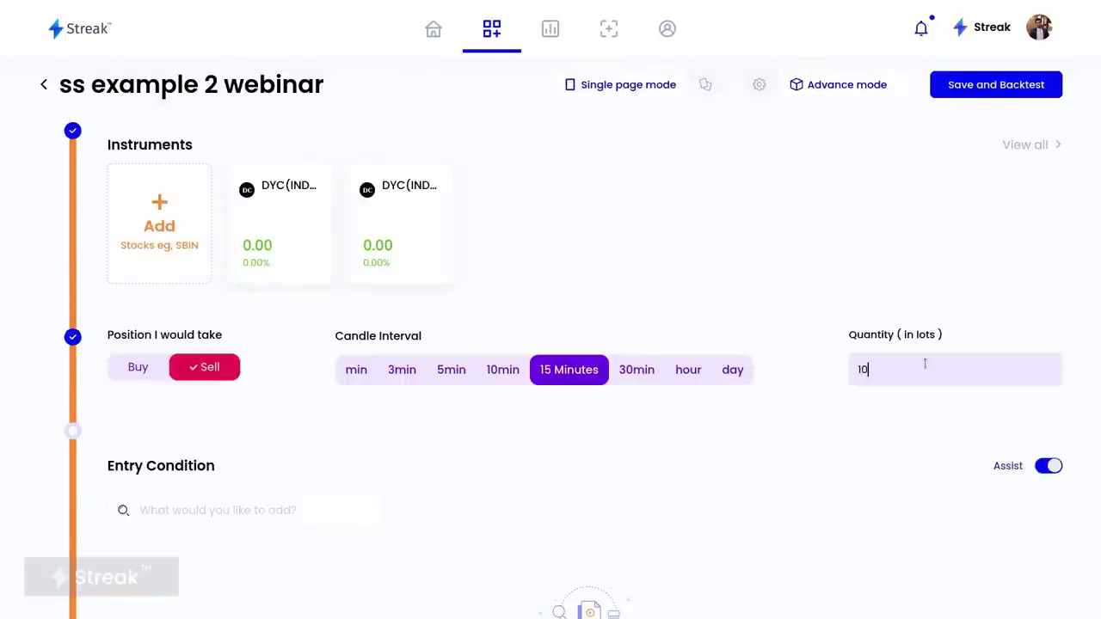
# Start the entry condition with a Symbol function that refers to INDICES NIFTY BANK
pyautogui.click(250, 511)
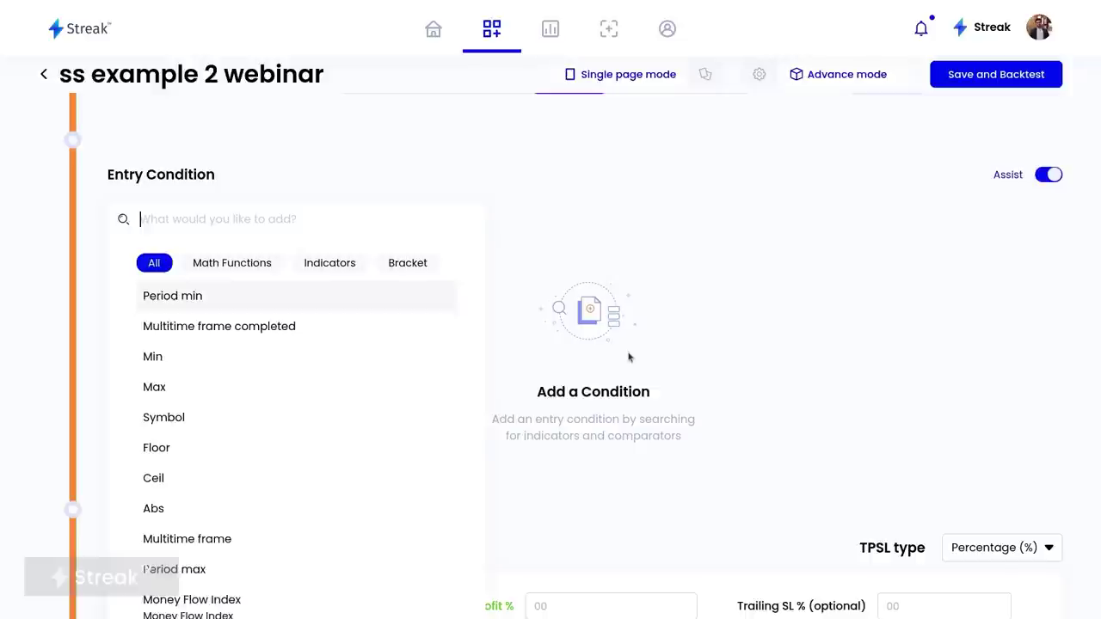
pyautogui.write('sym')
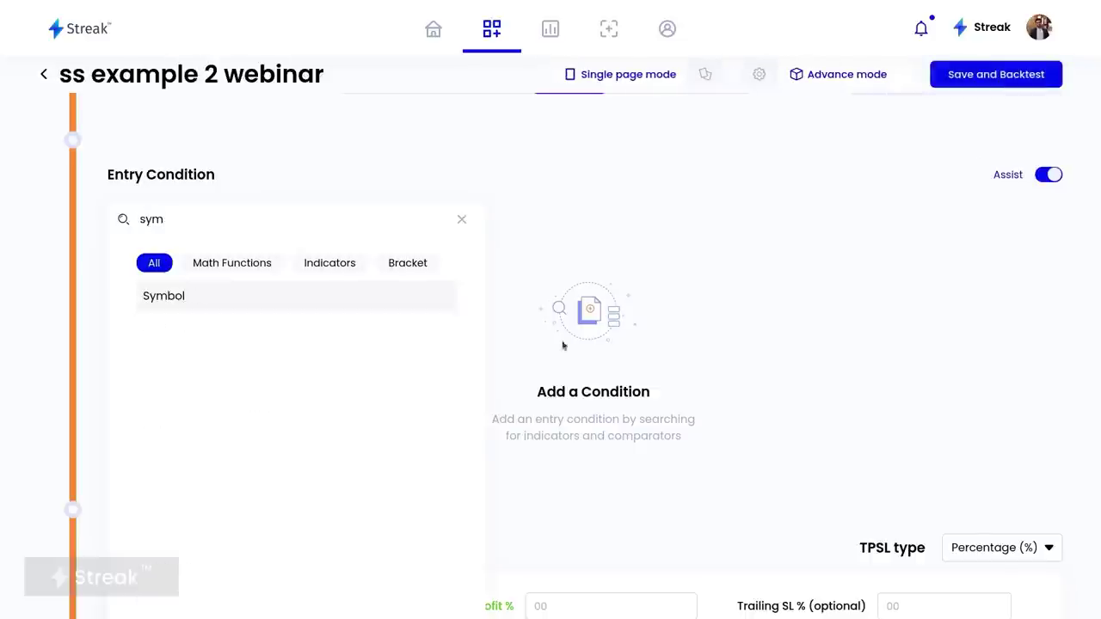
pyautogui.click(236, 301)
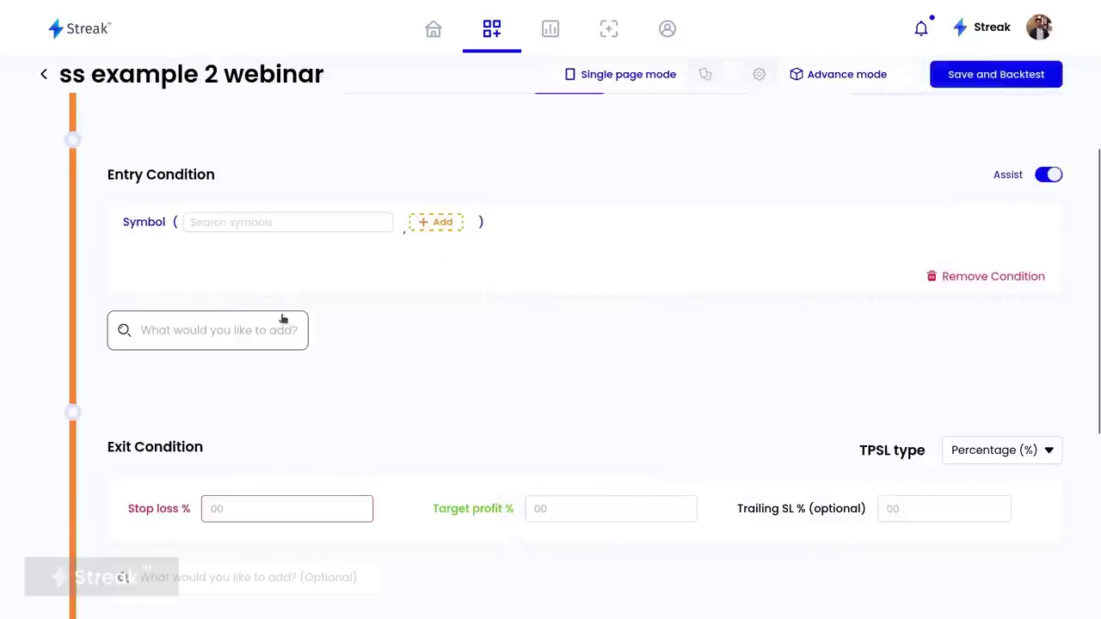
pyautogui.scroll(3, 282, 320)
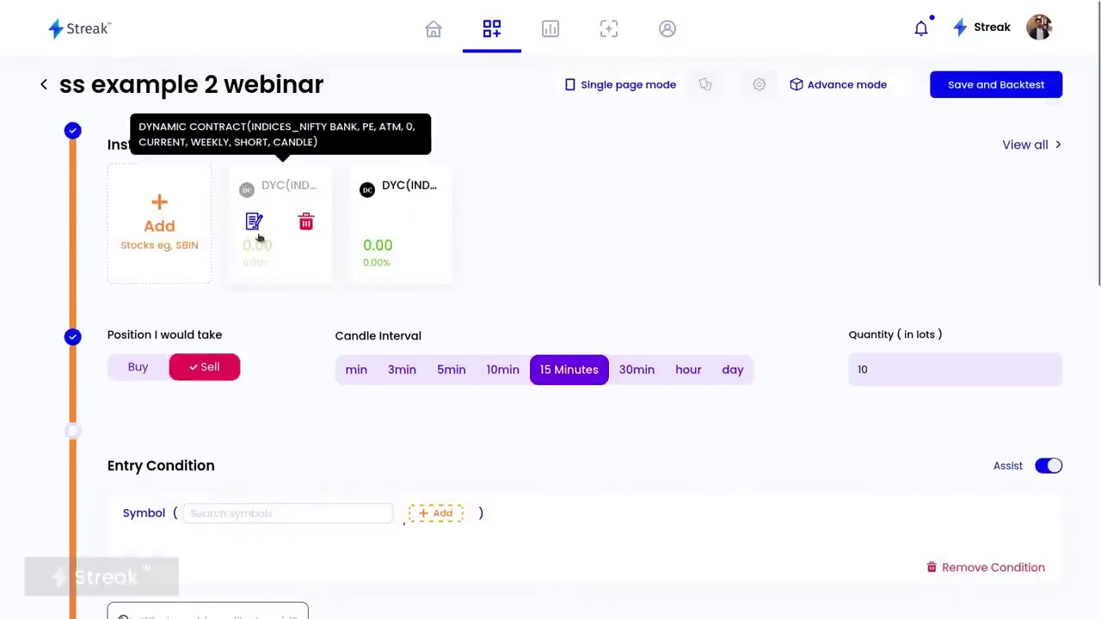
pyautogui.moveTo(408, 225)
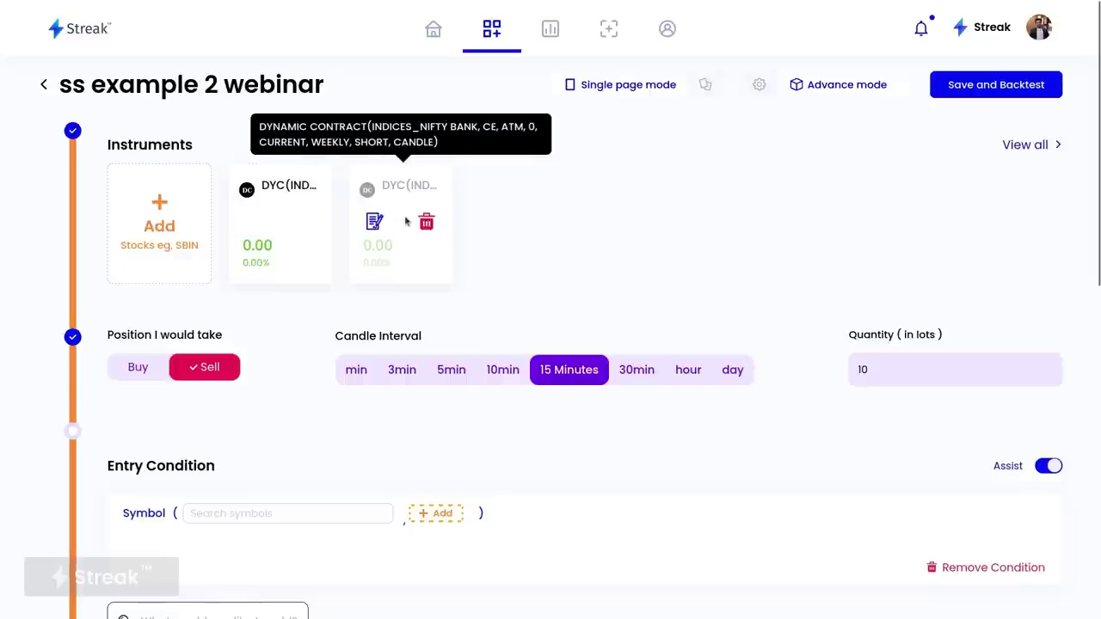
pyautogui.click(246, 514)
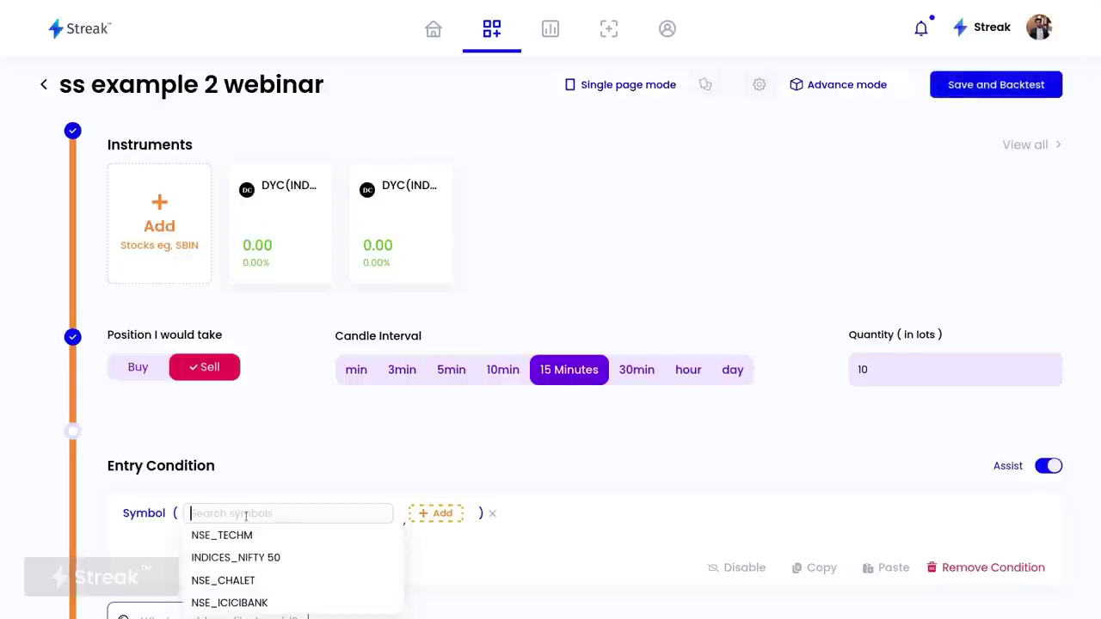
pyautogui.scroll(-2, 246, 516)
pyautogui.write('nifty ban')
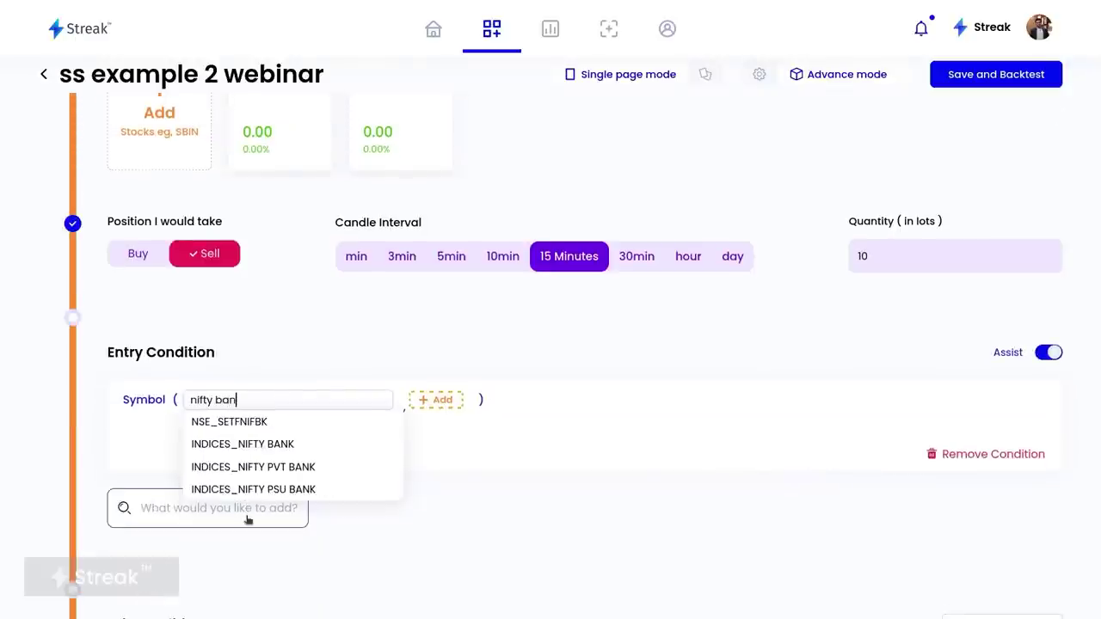
pyautogui.click(295, 445)
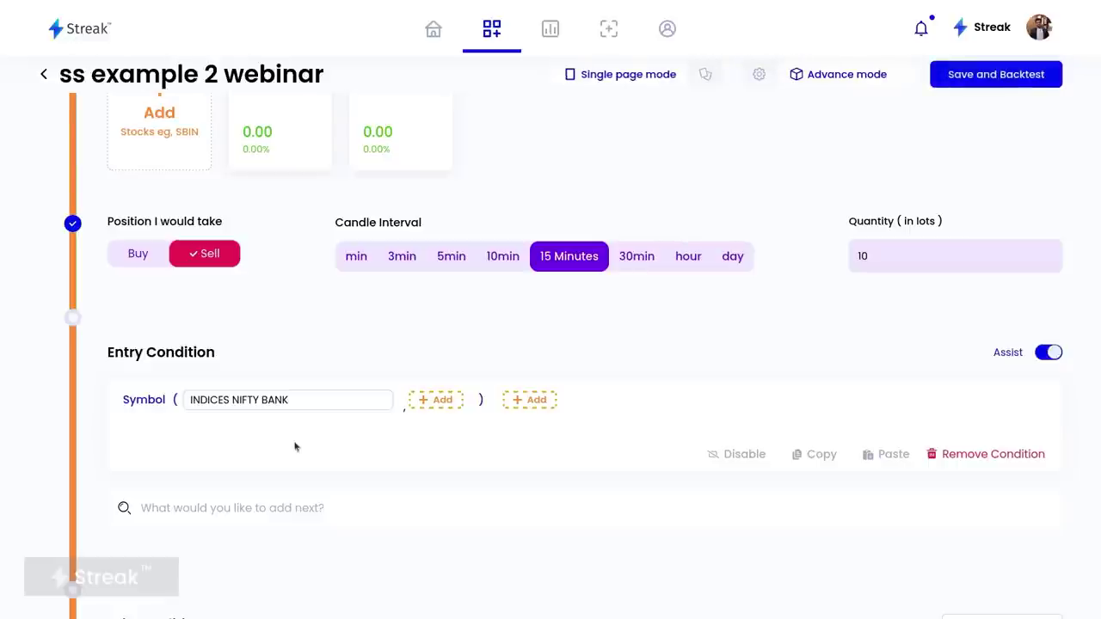
# Add the RSI(14,0) indicator inside the entry condition's Symbol function
pyautogui.click(438, 405)
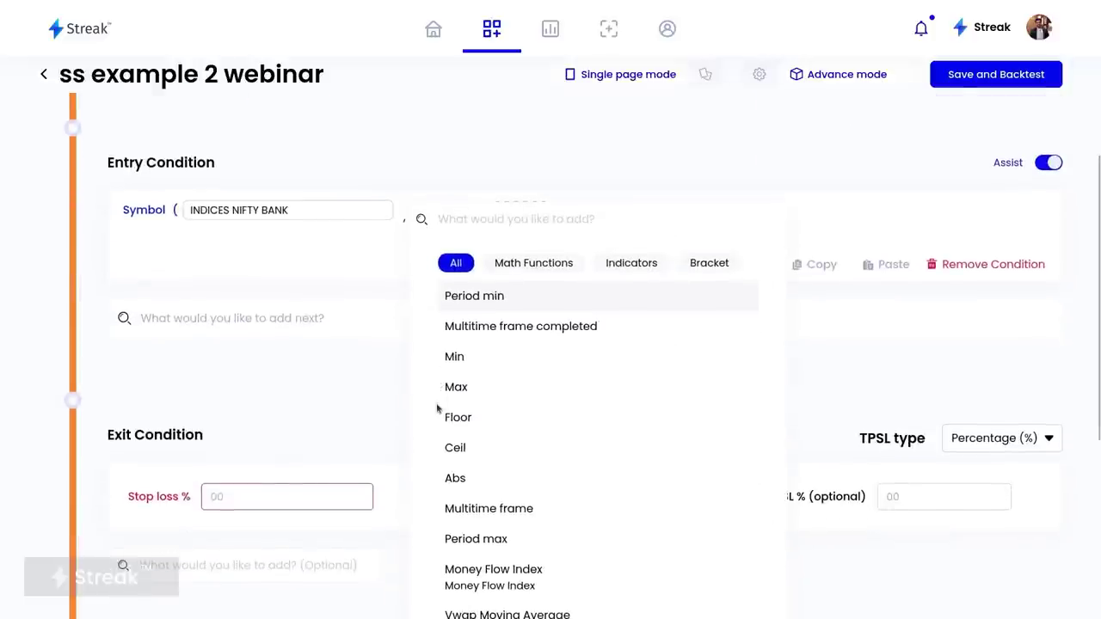
pyautogui.write('rsi')
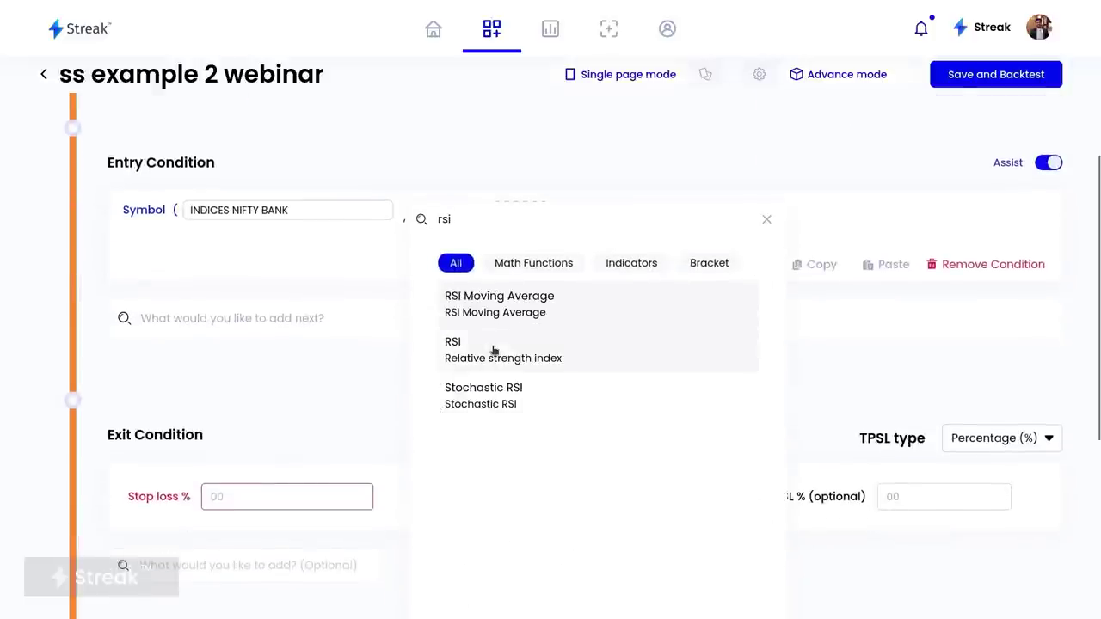
pyautogui.click(492, 350)
pyautogui.click(702, 360)
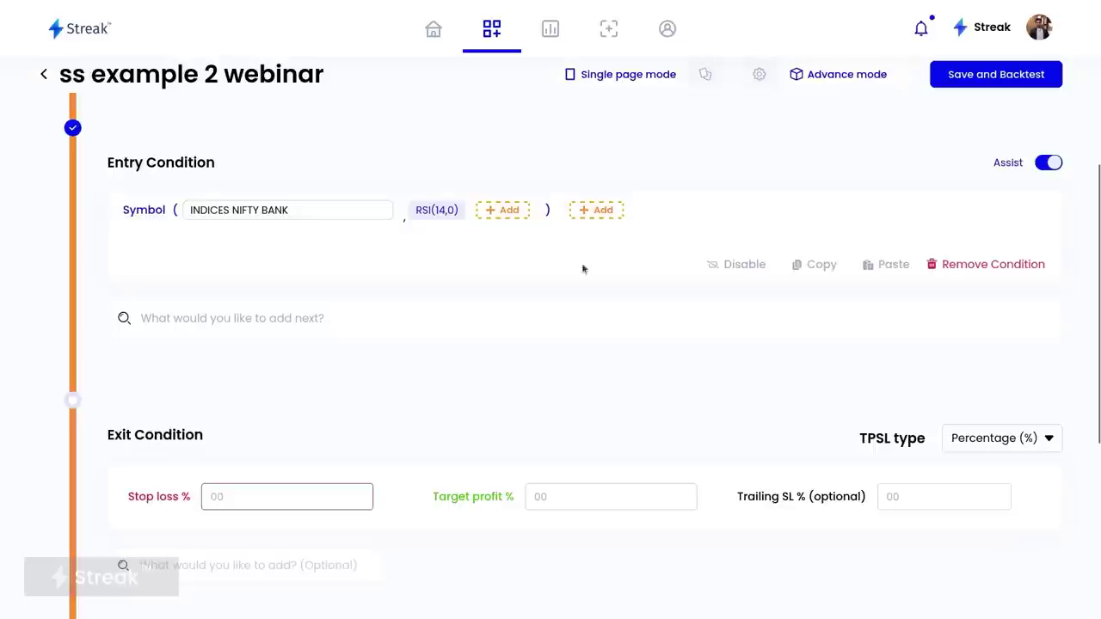
# Complete the entry condition so that the RSI crosses below the number 30
pyautogui.click(505, 212)
pyautogui.write('c')
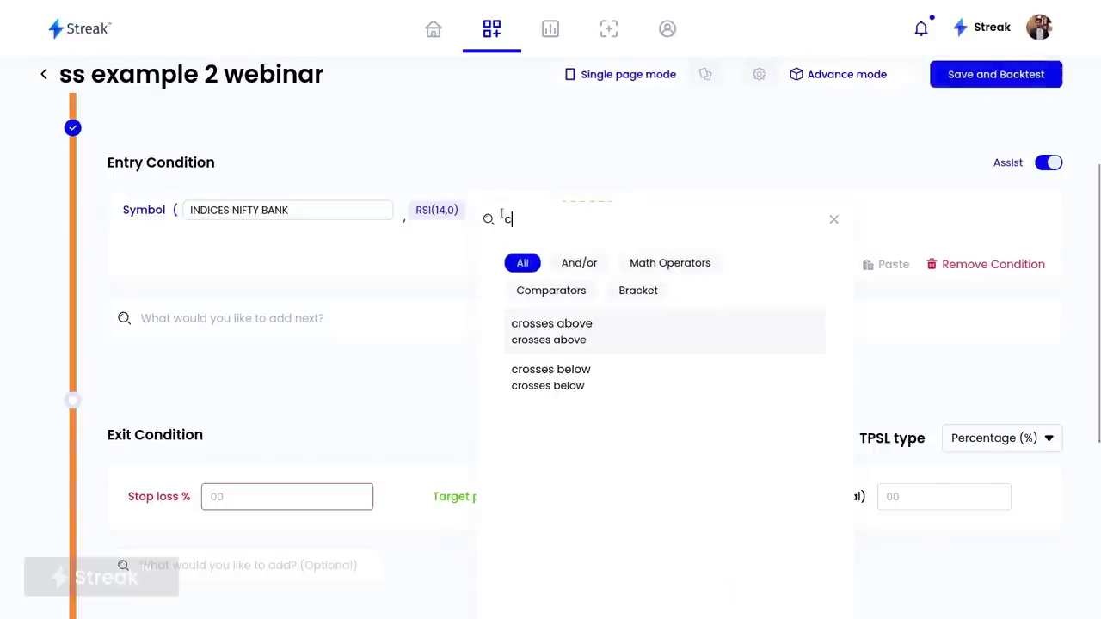
pyautogui.click(580, 372)
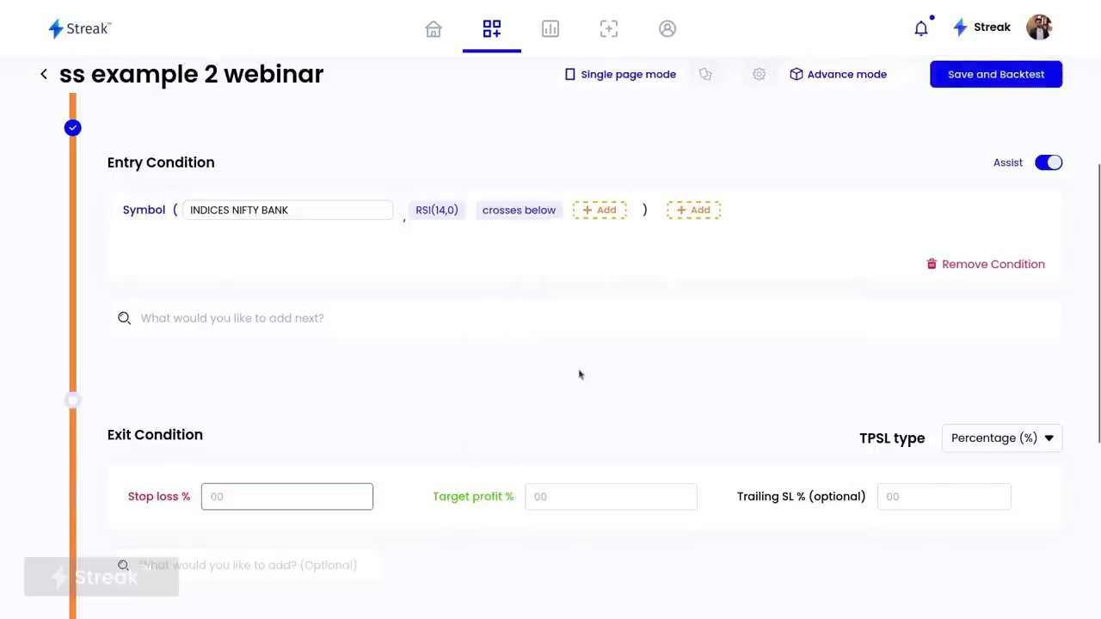
pyautogui.click(595, 210)
pyautogui.write('num')
pyautogui.press('Return')
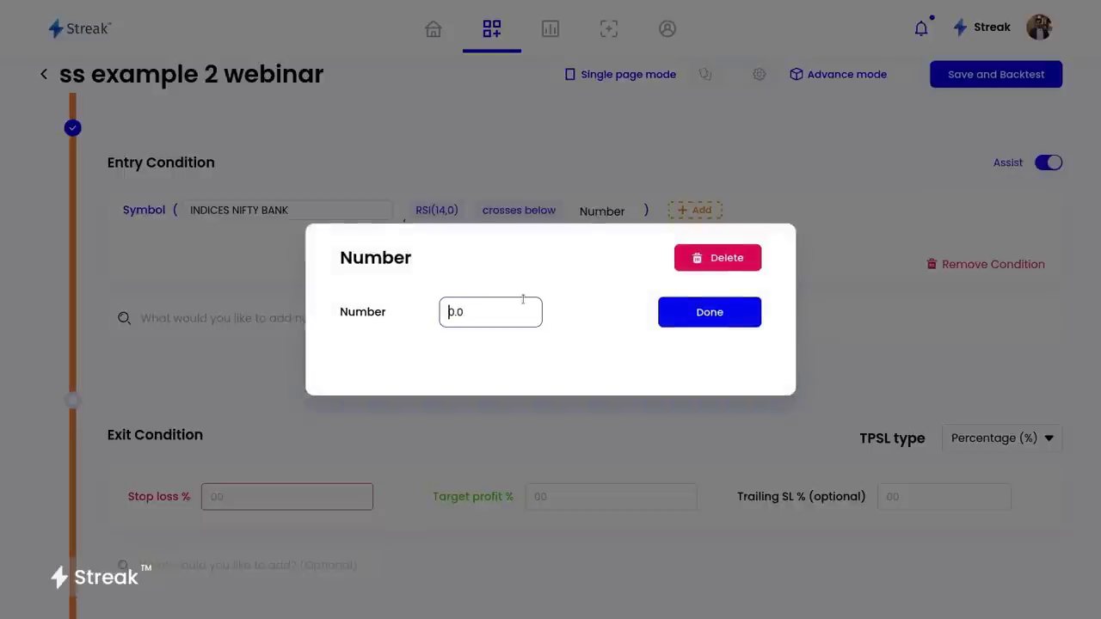
pyautogui.write('3')
pyautogui.click(681, 324)
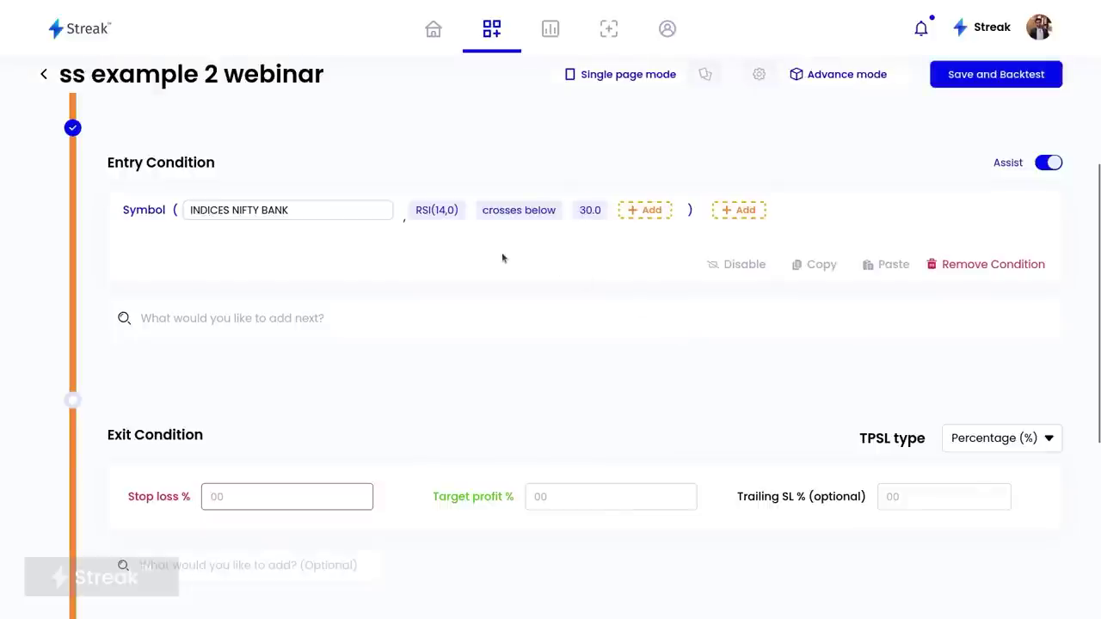
pyautogui.scroll(5, 437, 243)
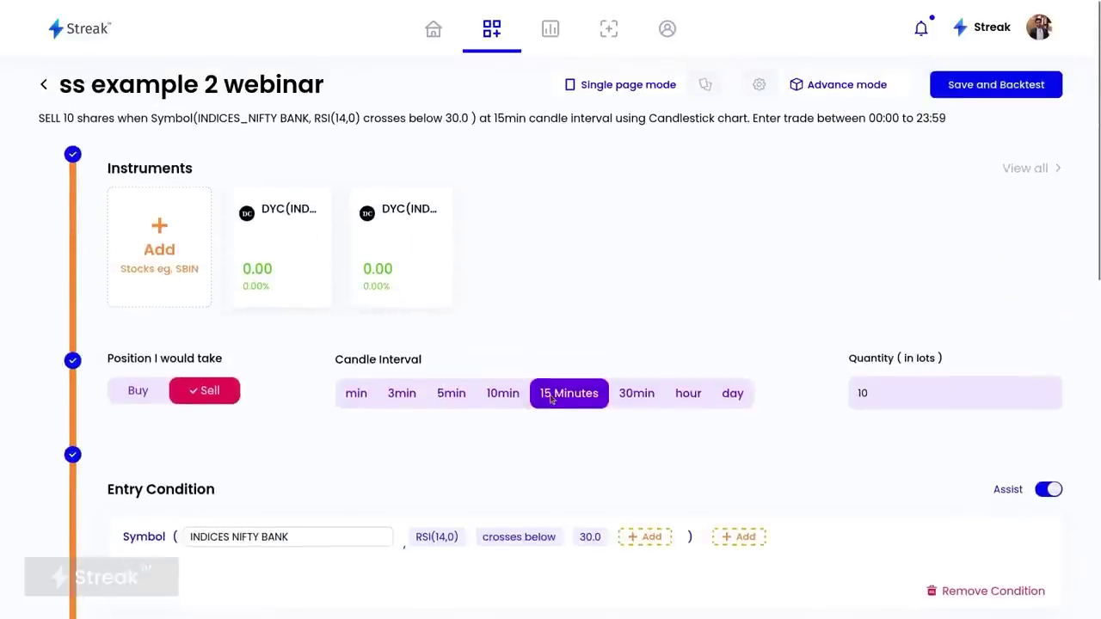
pyautogui.scroll(-2, 550, 398)
pyautogui.moveTo(355, 442)
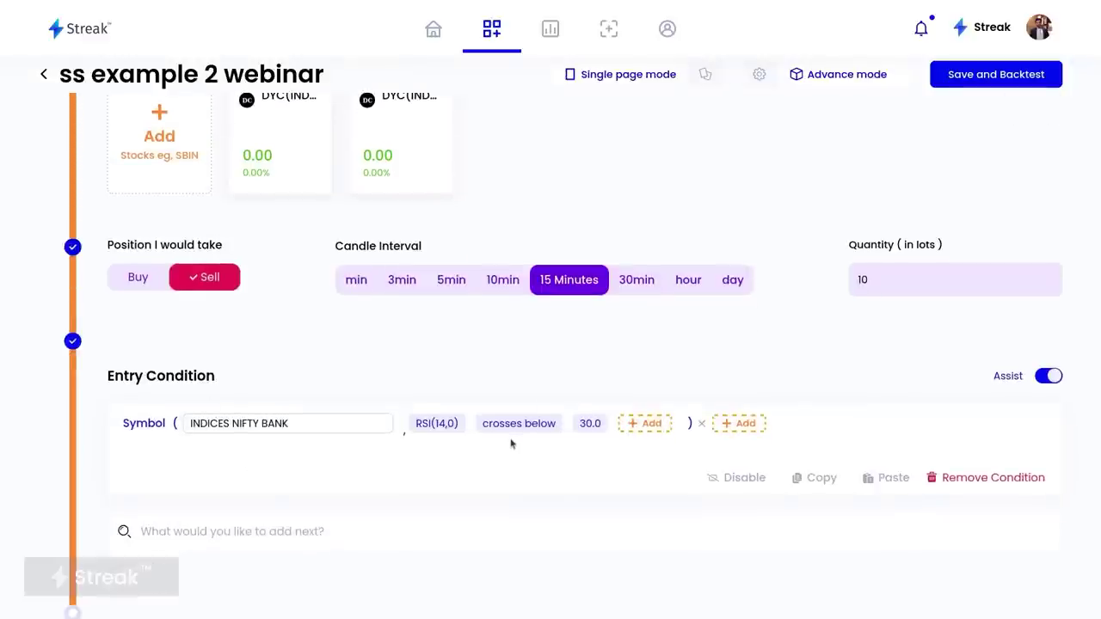
pyautogui.moveTo(297, 157)
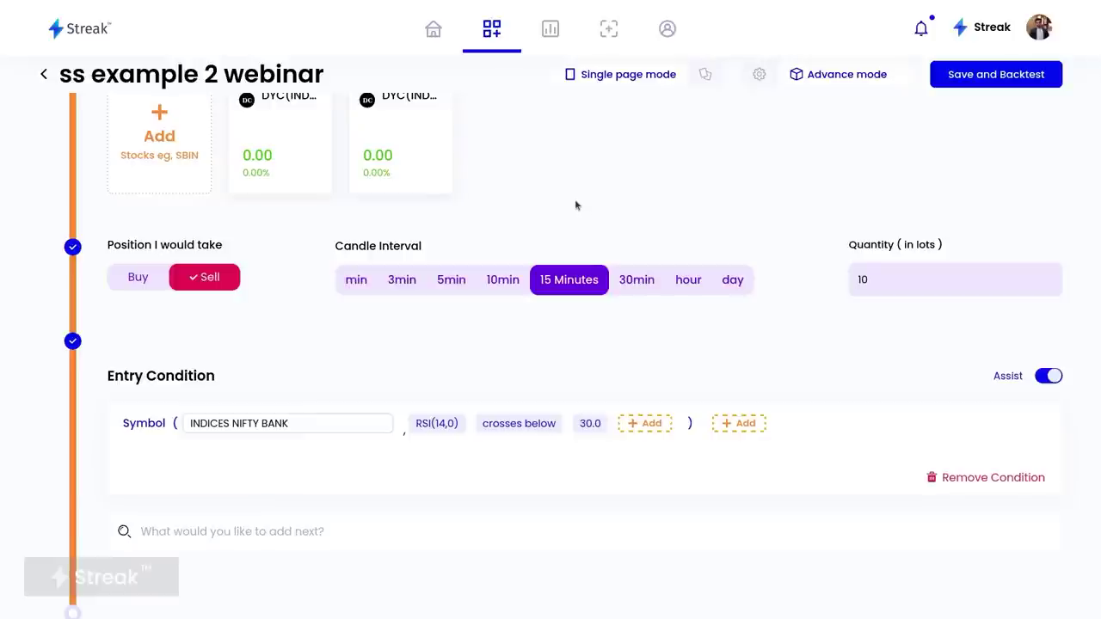
pyautogui.scroll(-3, 576, 204)
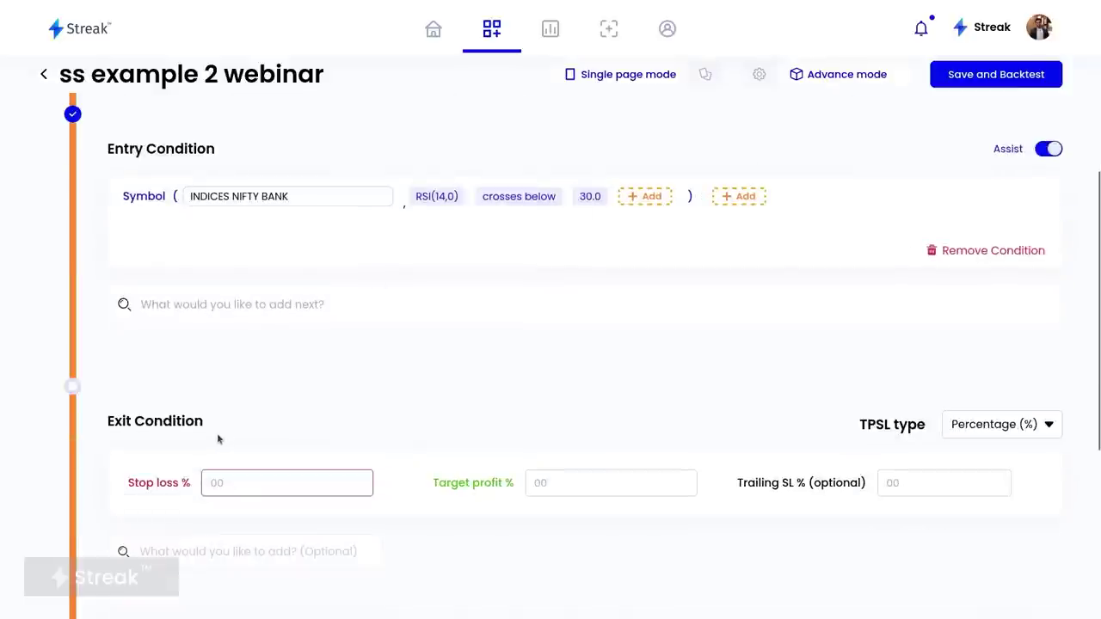
pyautogui.click(186, 552)
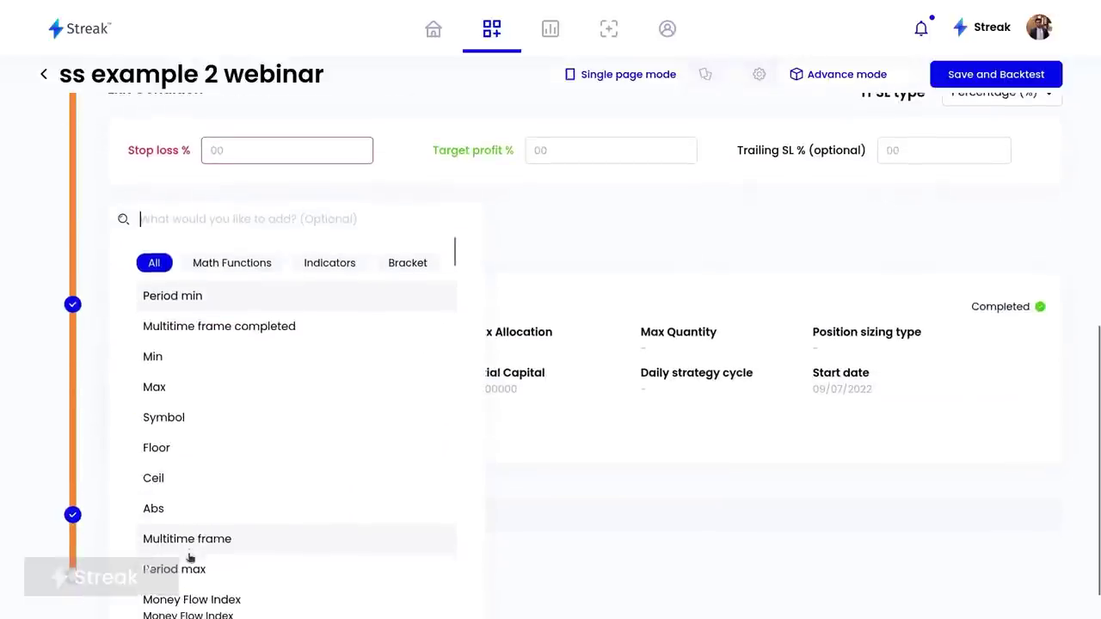
pyautogui.write('sym')
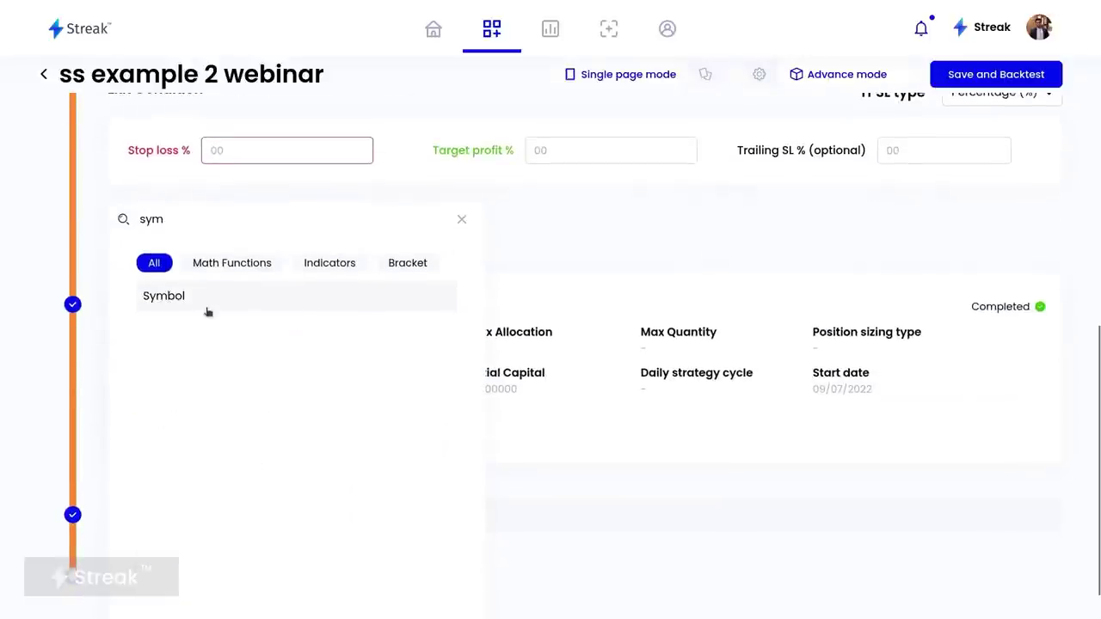
pyautogui.click(297, 225)
pyautogui.press('BackSpace')
pyautogui.press('BackSpace')
pyautogui.press('BackSpace')
pyautogui.write('rsi')
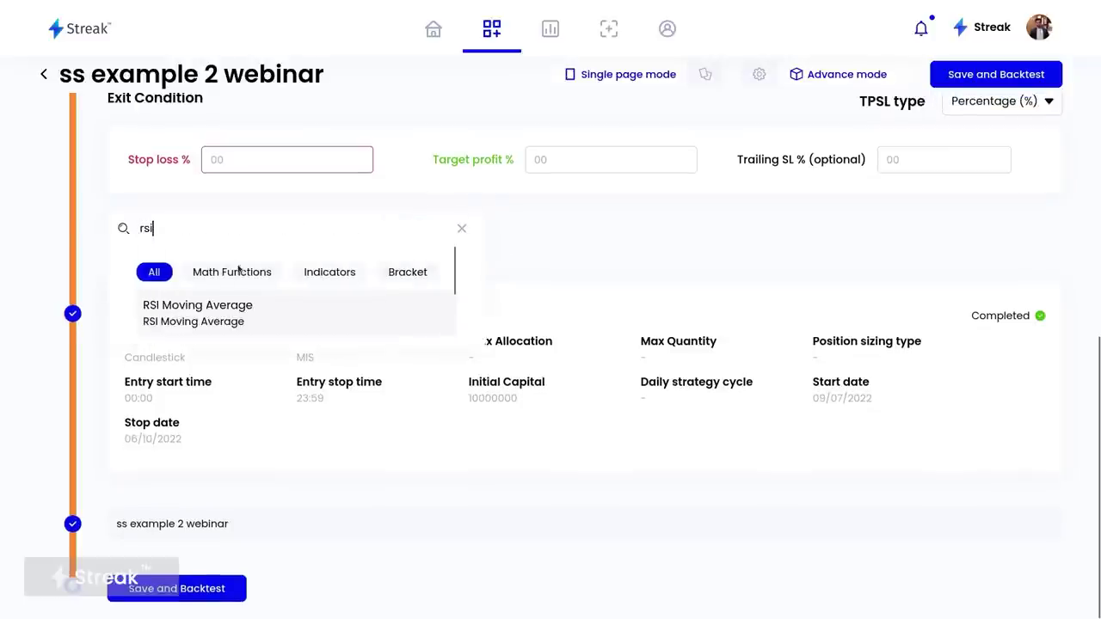
pyautogui.press('BackSpace')
pyautogui.press('BackSpace')
pyautogui.press('BackSpace')
pyautogui.write('rs')
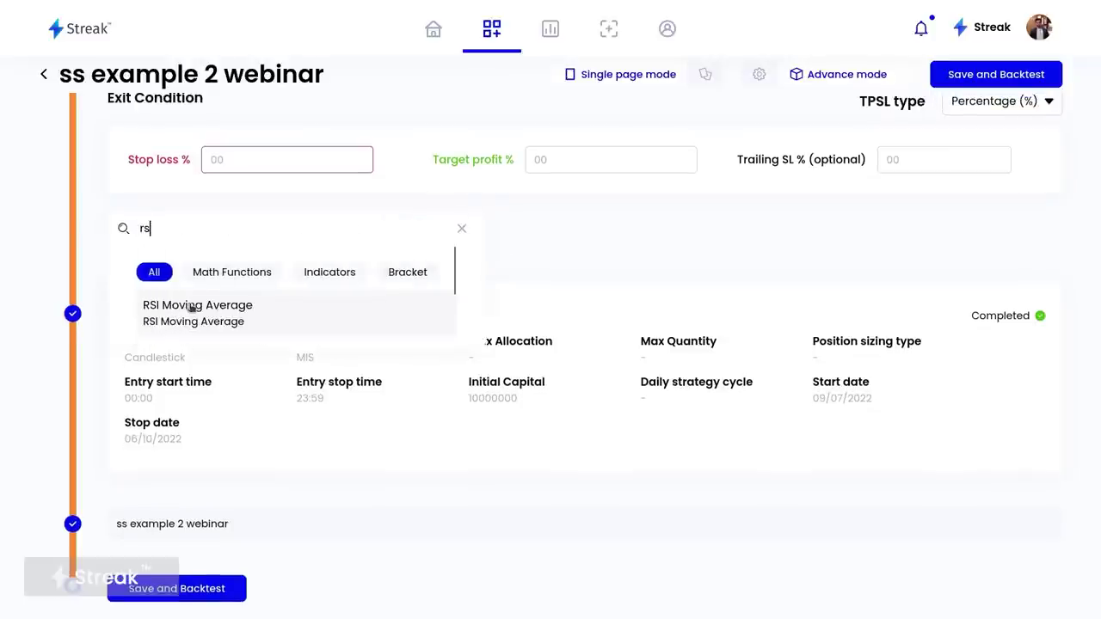
pyautogui.write('i')
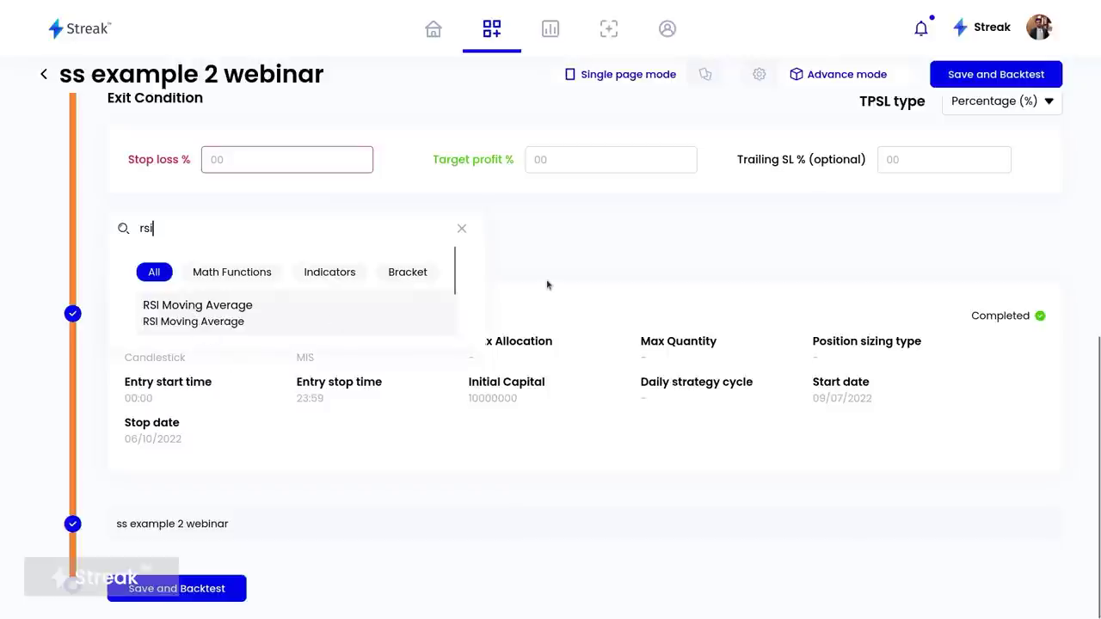
pyautogui.scroll(-3, 391, 315)
pyautogui.scroll(3, 391, 314)
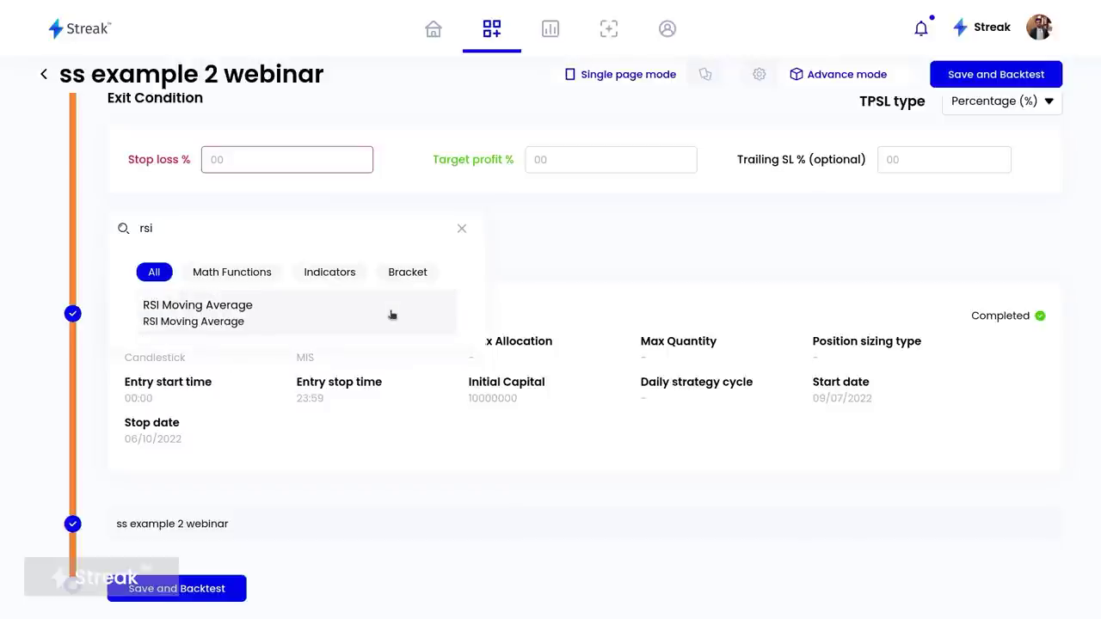
pyautogui.scroll(-2, 391, 315)
pyautogui.click(693, 287)
pyautogui.scroll(10, 693, 287)
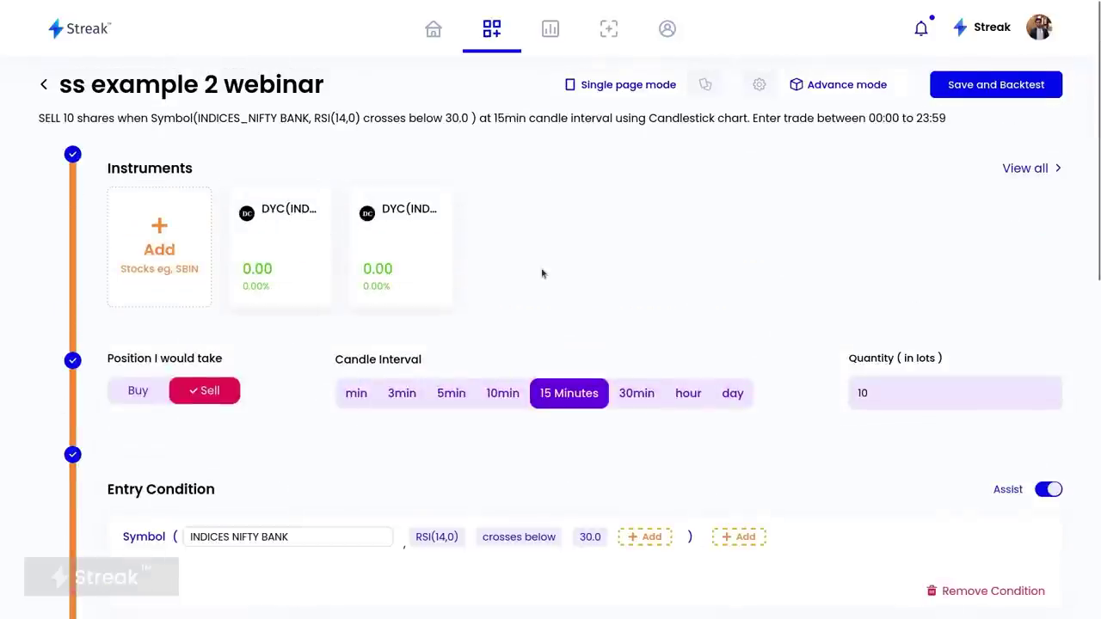
# Start the exit condition with a Symbol function that refers to INDICES NIFTY BANK
pyautogui.scroll(-5, 541, 273)
pyautogui.scroll(3, 378, 275)
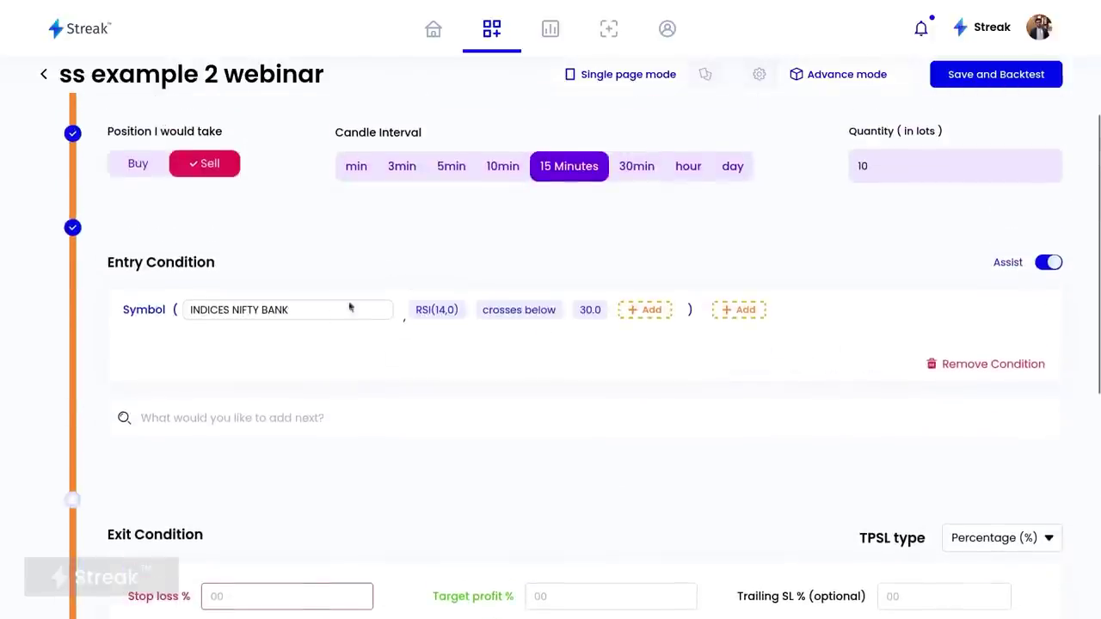
pyautogui.scroll(-3, 295, 452)
pyautogui.click(263, 441)
pyautogui.press('BackSpace')
pyautogui.press('BackSpace')
pyautogui.press('BackSpace')
pyautogui.write('sym')
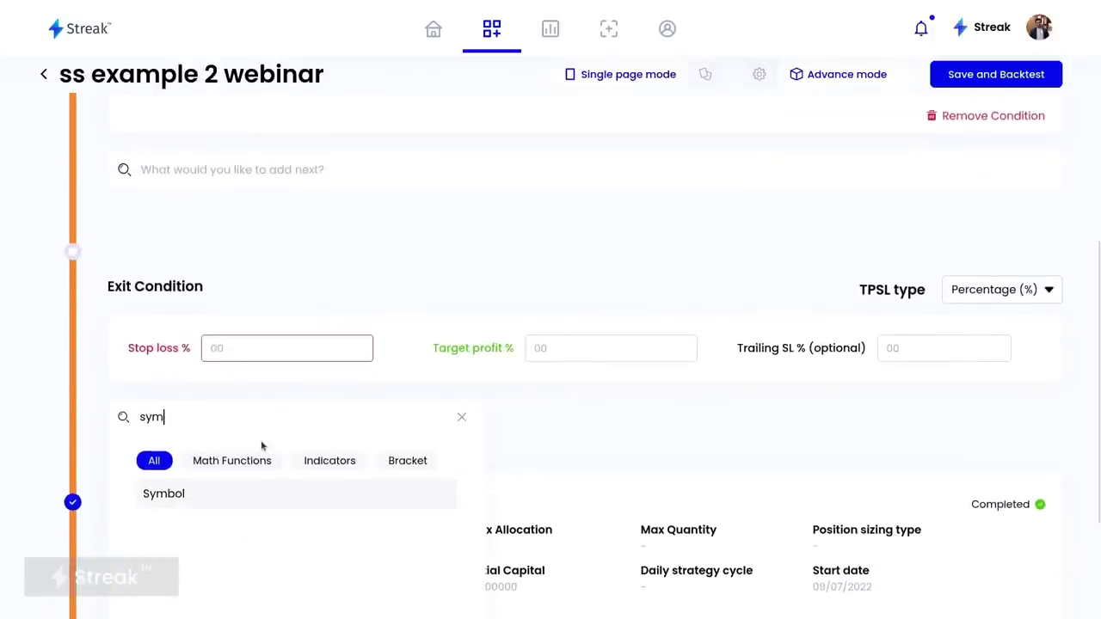
pyautogui.click(198, 496)
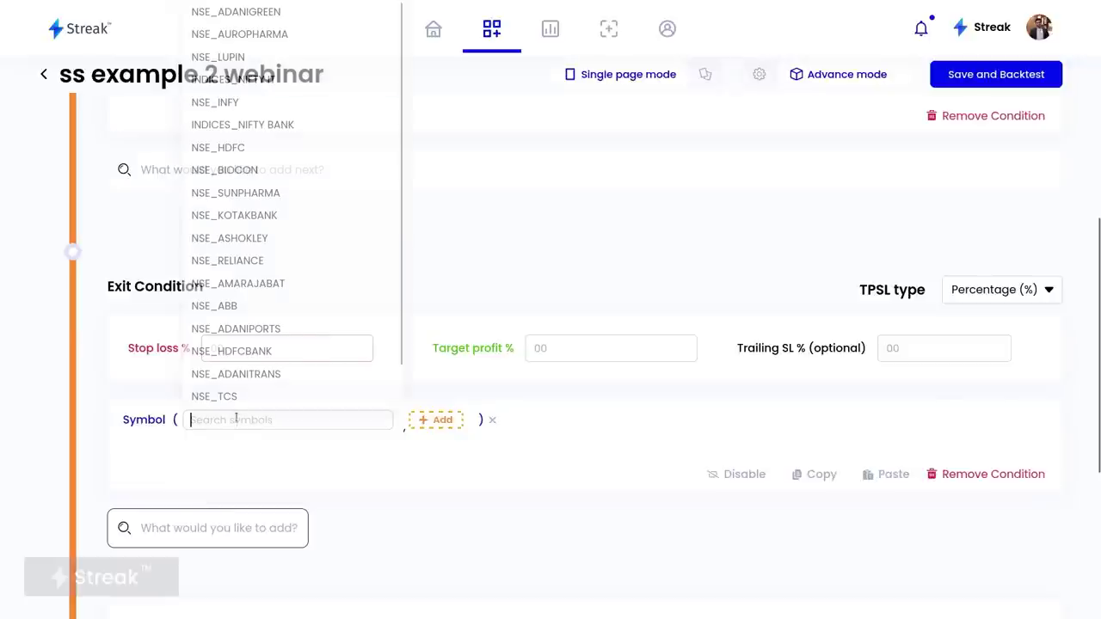
pyautogui.write('nifty bank')
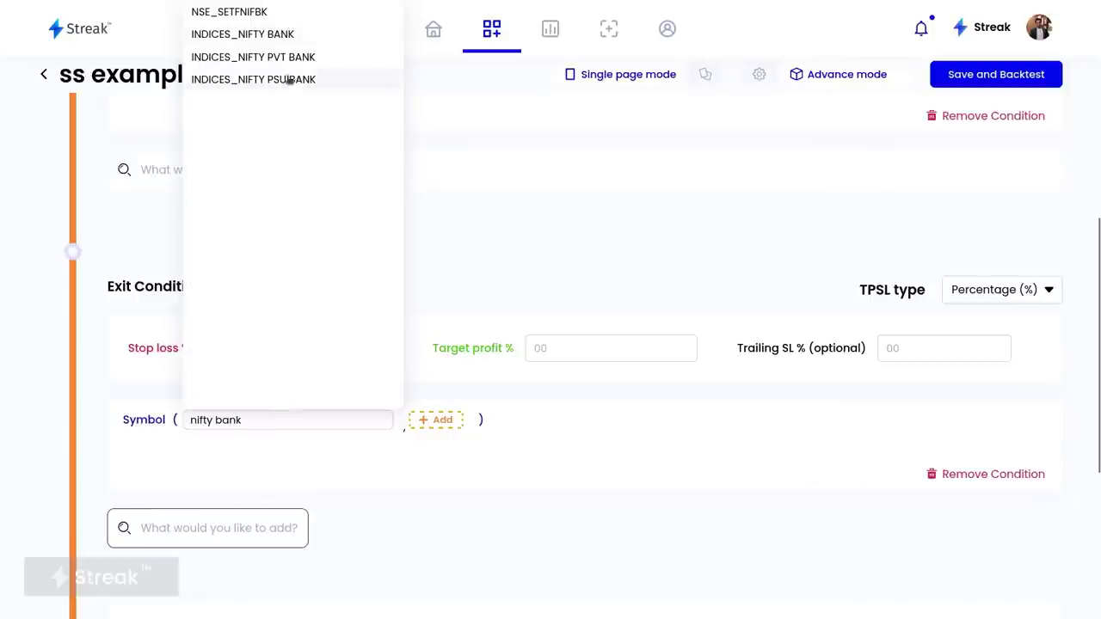
pyautogui.click(280, 34)
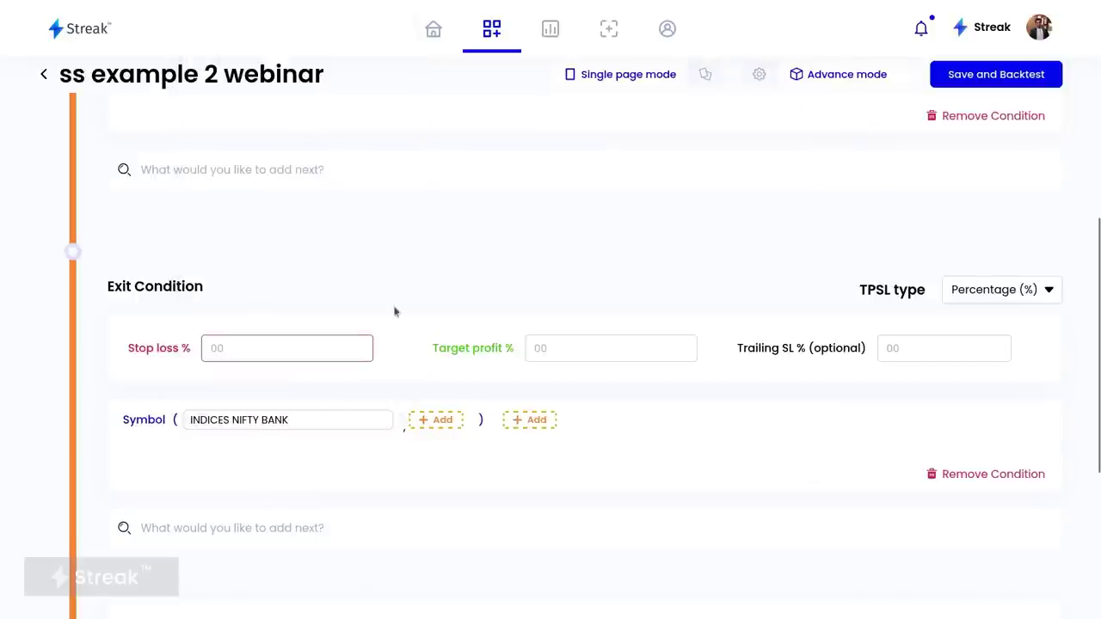
# Add the RSI(14,0) indicator inside the exit condition's Symbol function
pyautogui.click(434, 420)
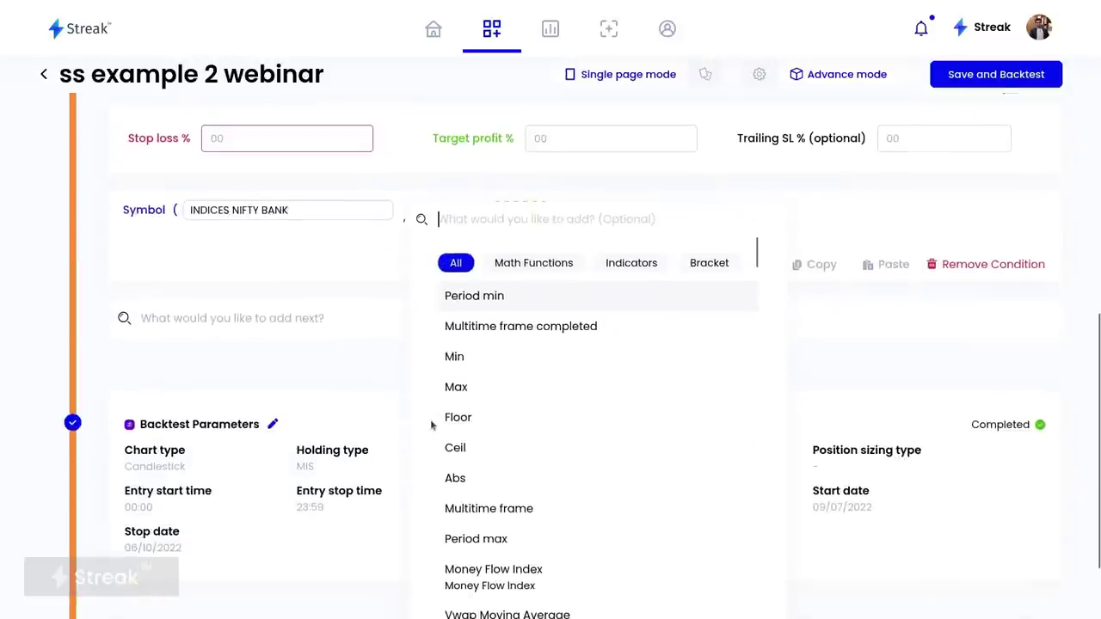
pyautogui.write('rsi')
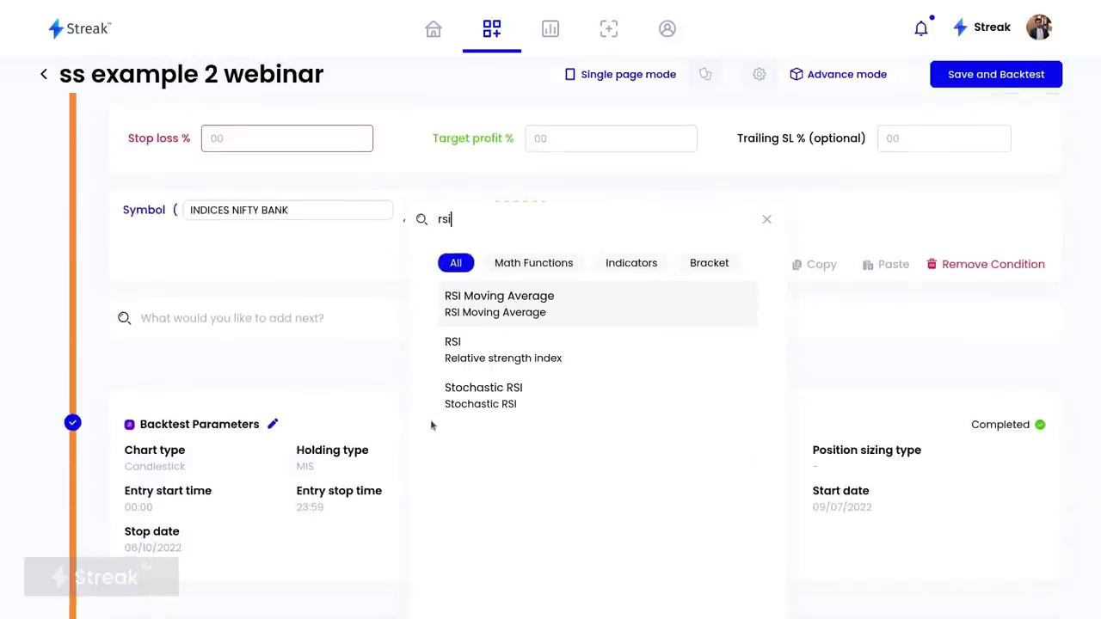
pyautogui.click(480, 352)
pyautogui.click(719, 360)
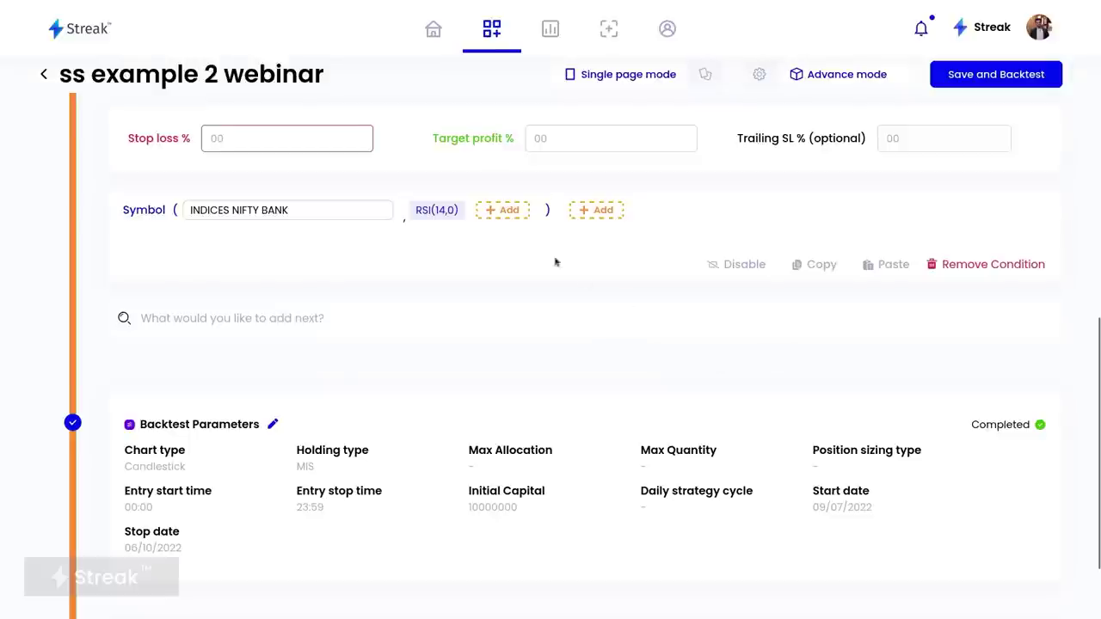
# Complete the exit condition so that the RSI crosses above the number 70
pyautogui.click(506, 213)
pyautogui.write('c')
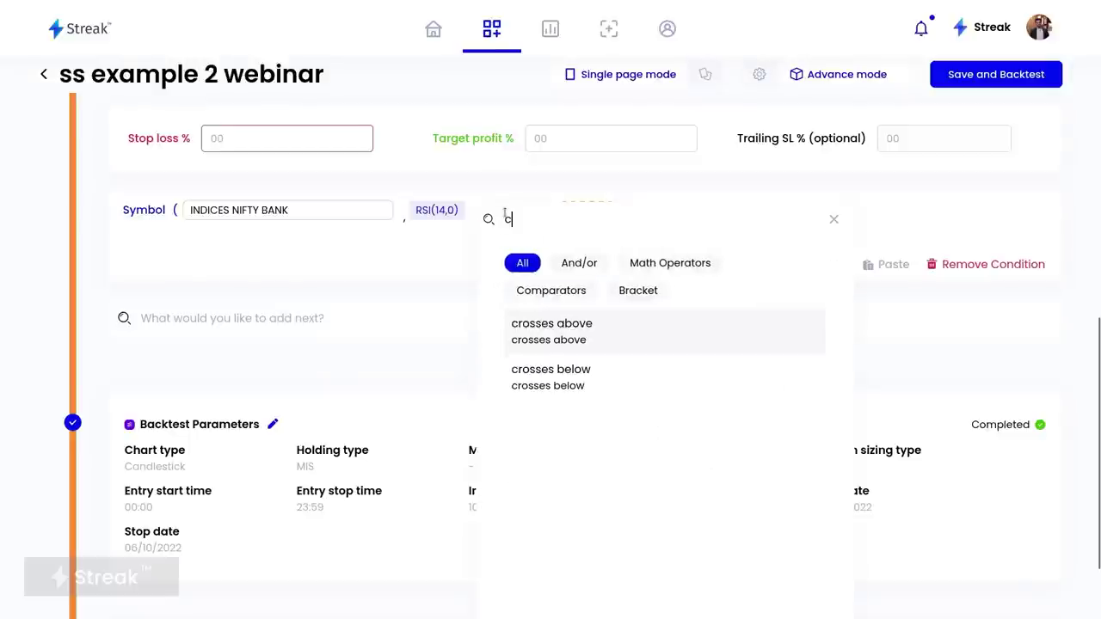
pyautogui.click(544, 327)
pyautogui.click(600, 210)
pyautogui.write('num')
pyautogui.press('Return')
pyautogui.click(456, 314)
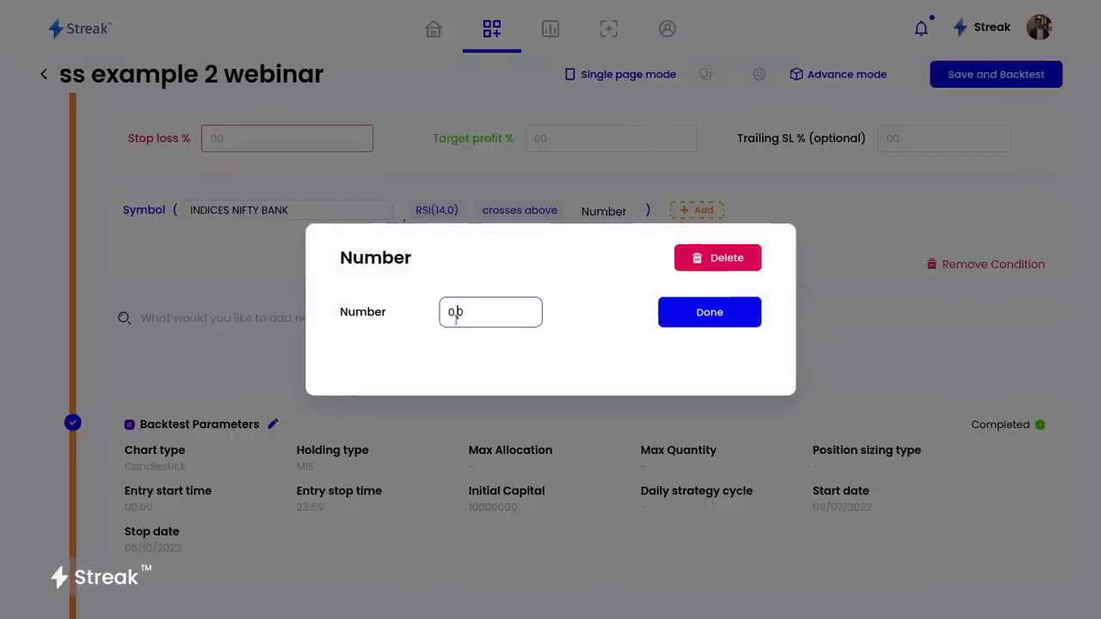
pyautogui.write('7')
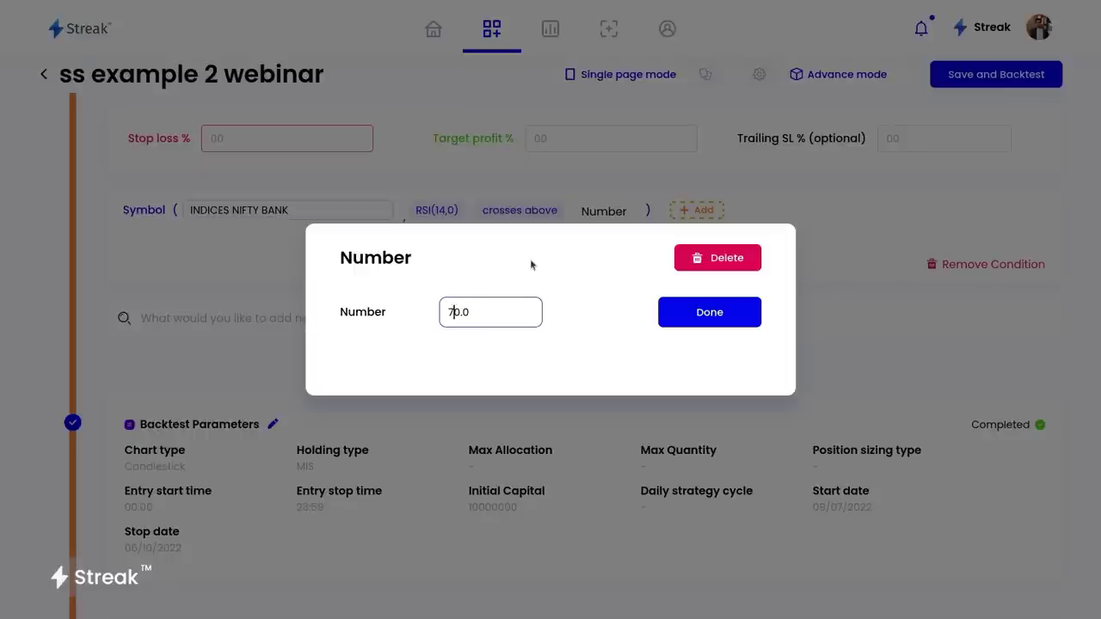
pyautogui.click(692, 315)
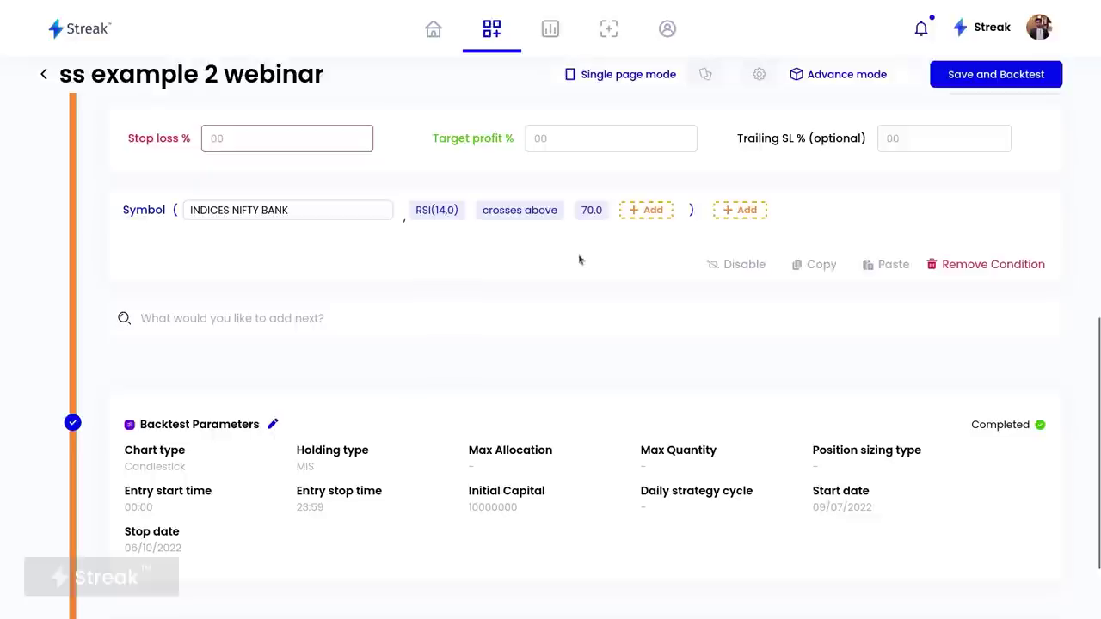
# Set the daily strategy cycle to 1 in the backtest parameters and save the changes
pyautogui.scroll(-2, 490, 351)
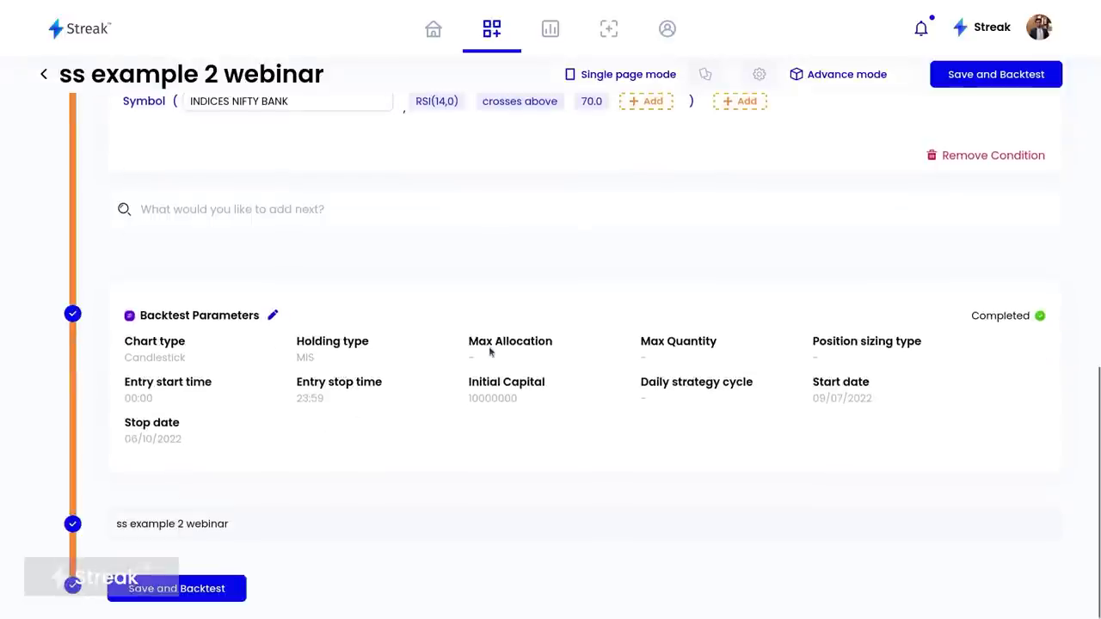
pyautogui.click(274, 314)
pyautogui.scroll(-5, 411, 356)
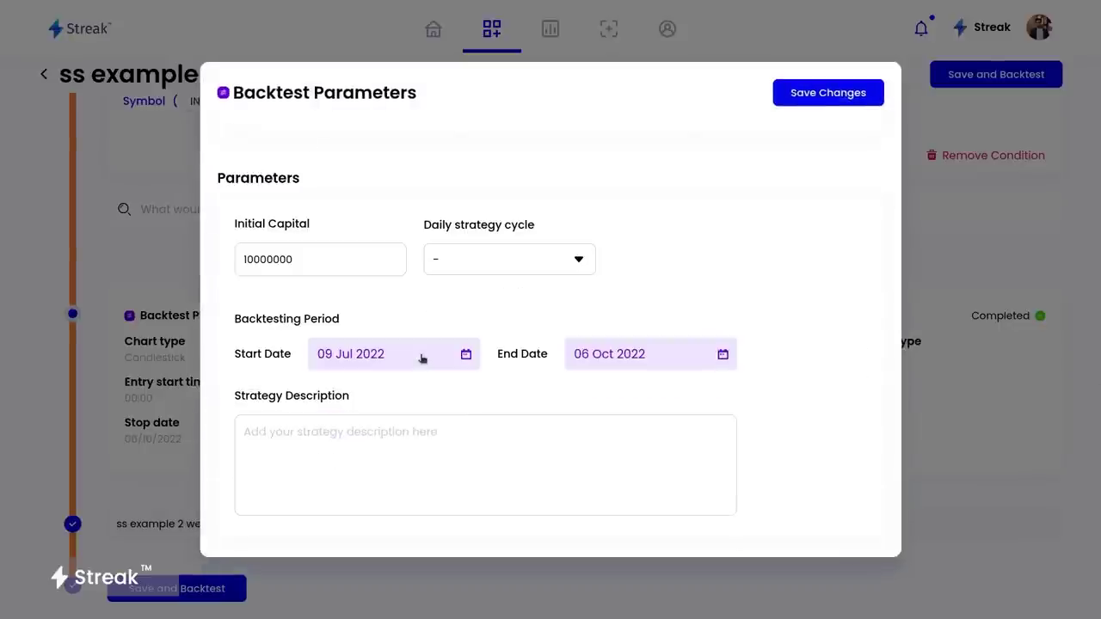
pyautogui.click(508, 256)
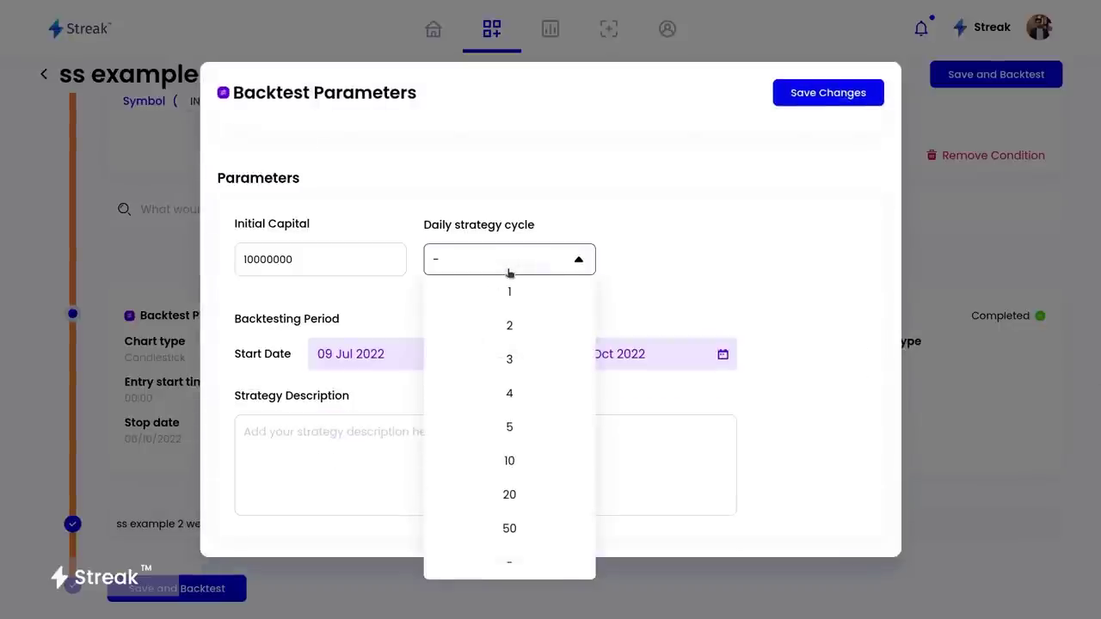
pyautogui.click(510, 292)
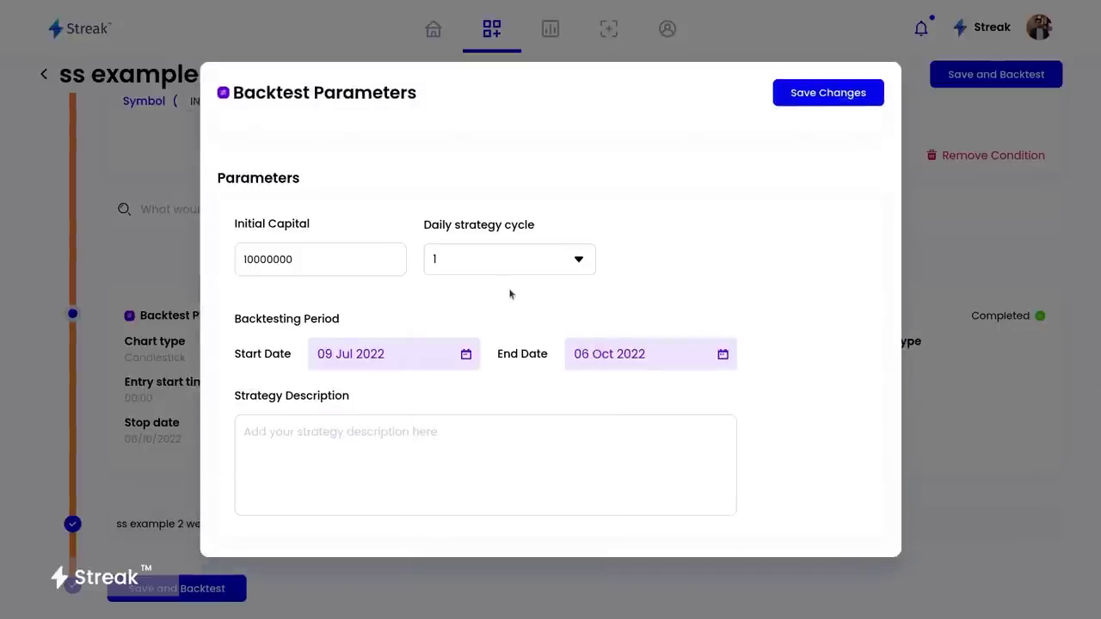
pyautogui.scroll(5, 510, 294)
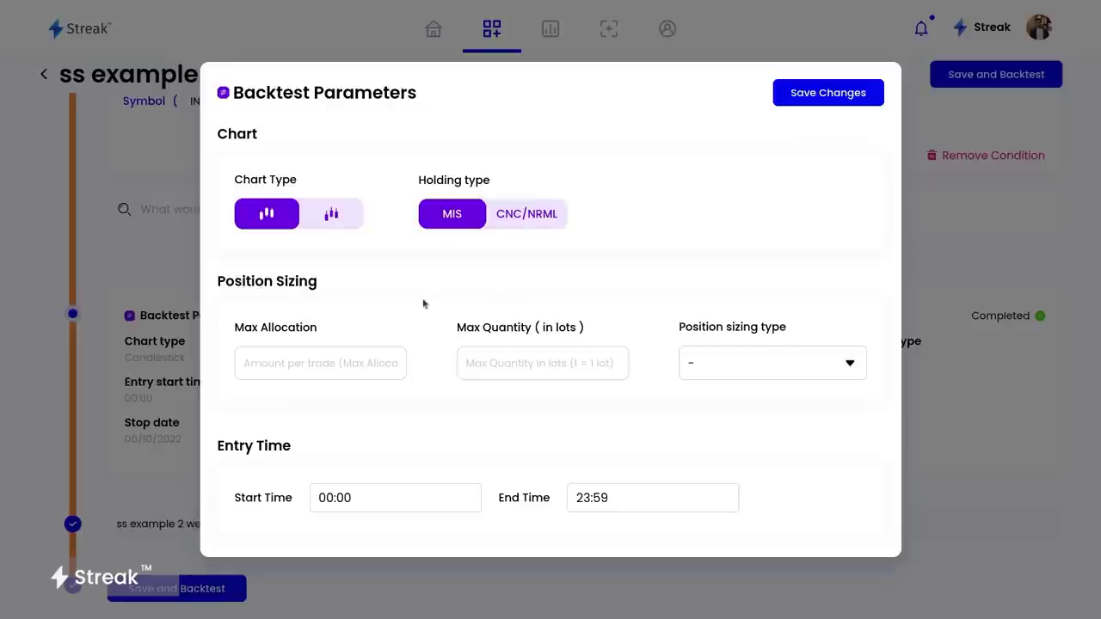
pyautogui.scroll(-3, 423, 303)
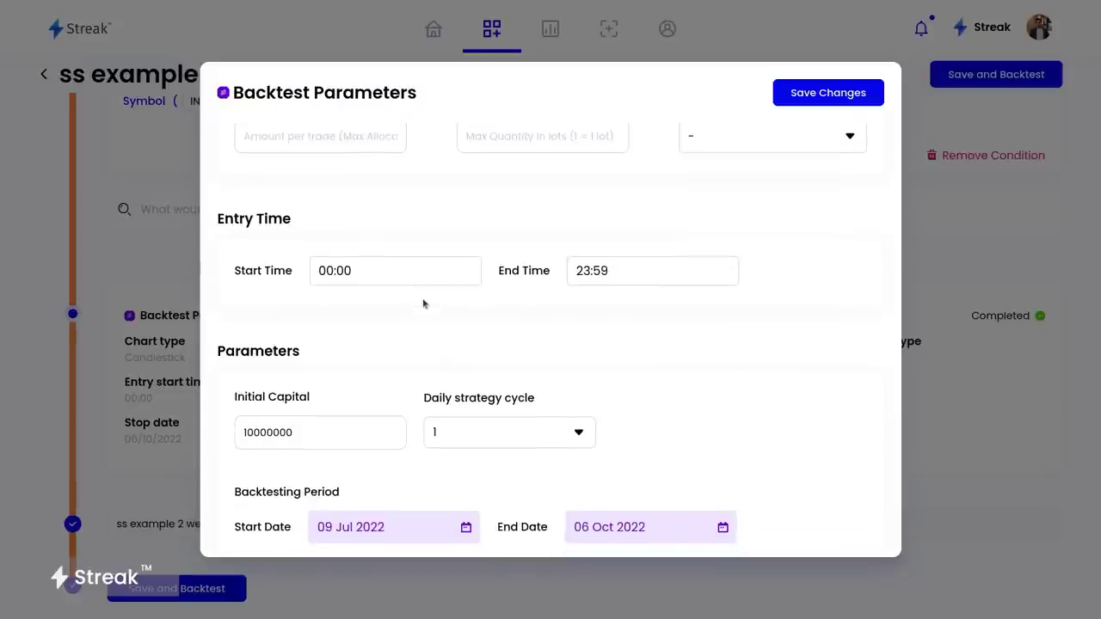
pyautogui.scroll(-2, 422, 303)
pyautogui.scroll(5, 423, 303)
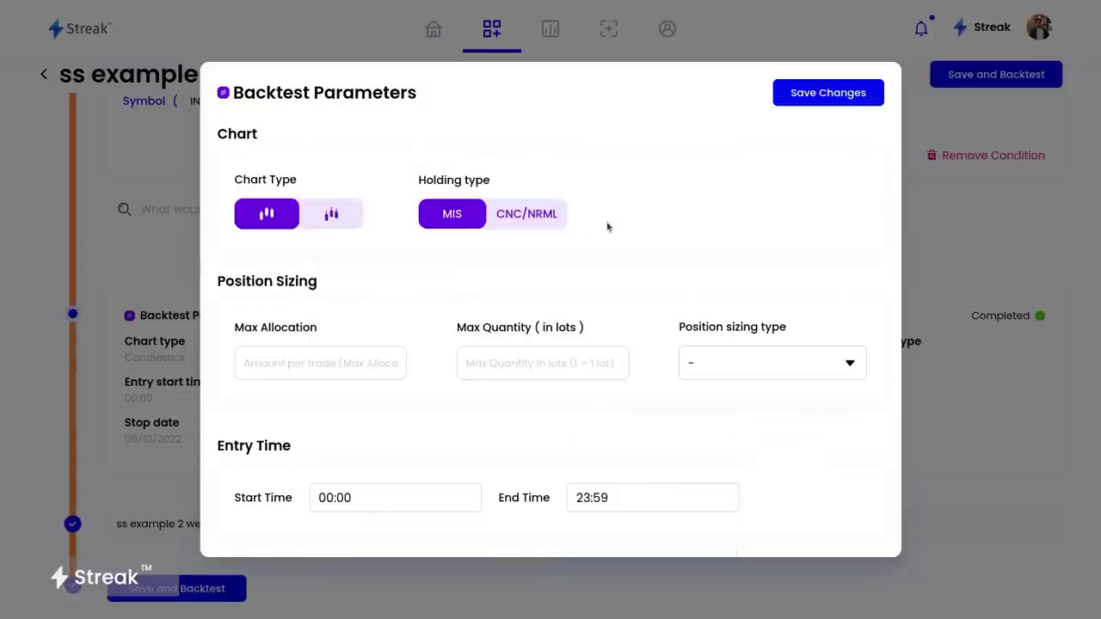
pyautogui.click(839, 98)
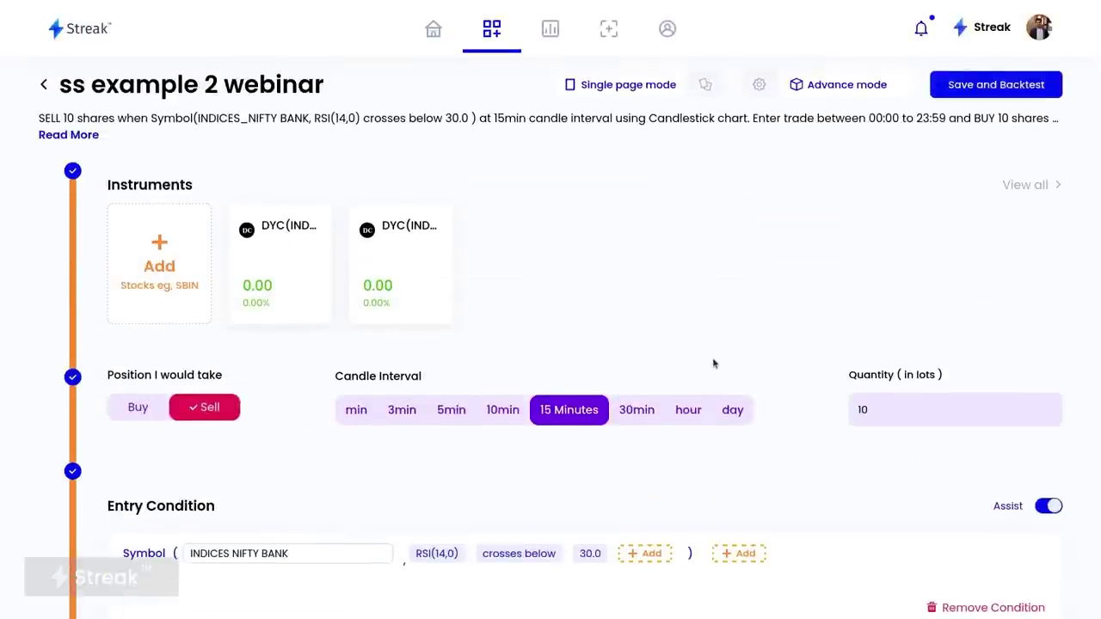
# Switch the exit condition's TPSL type to Points (pts) and set both stop loss and target profit to 9999
pyautogui.scroll(-7, 713, 363)
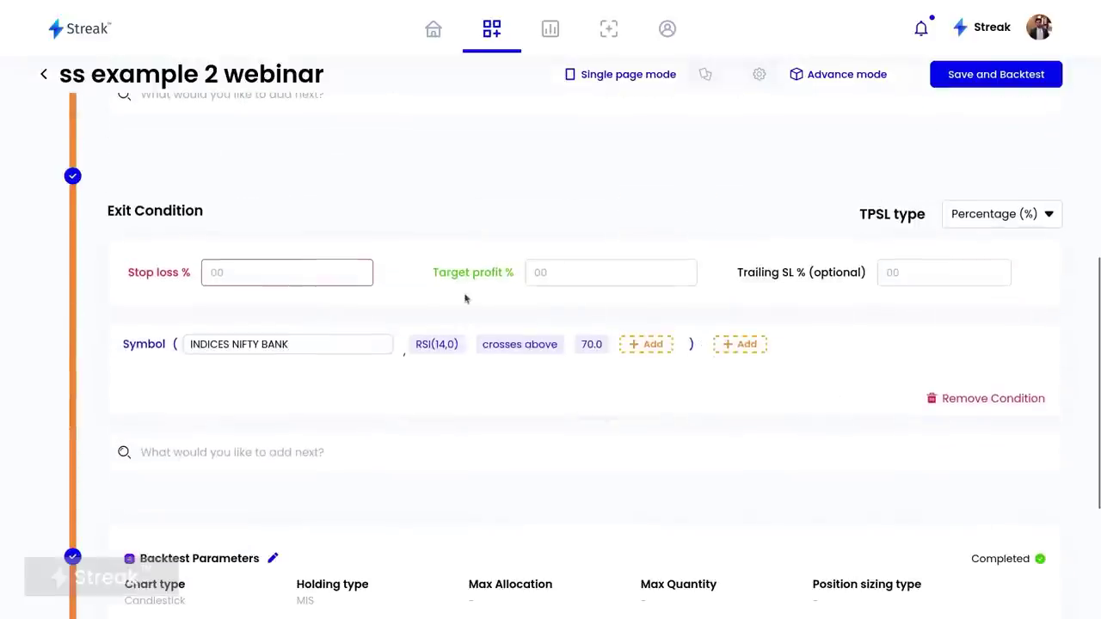
pyautogui.click(1023, 210)
pyautogui.click(1000, 319)
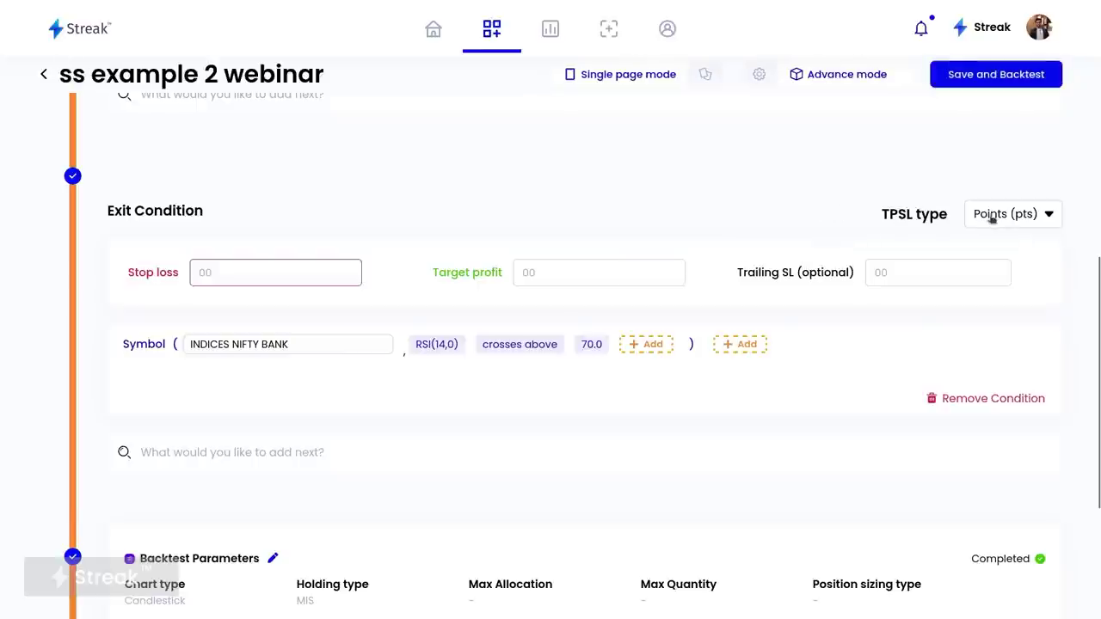
pyautogui.write('9999')
pyautogui.press('Tab')
pyautogui.write('9999')
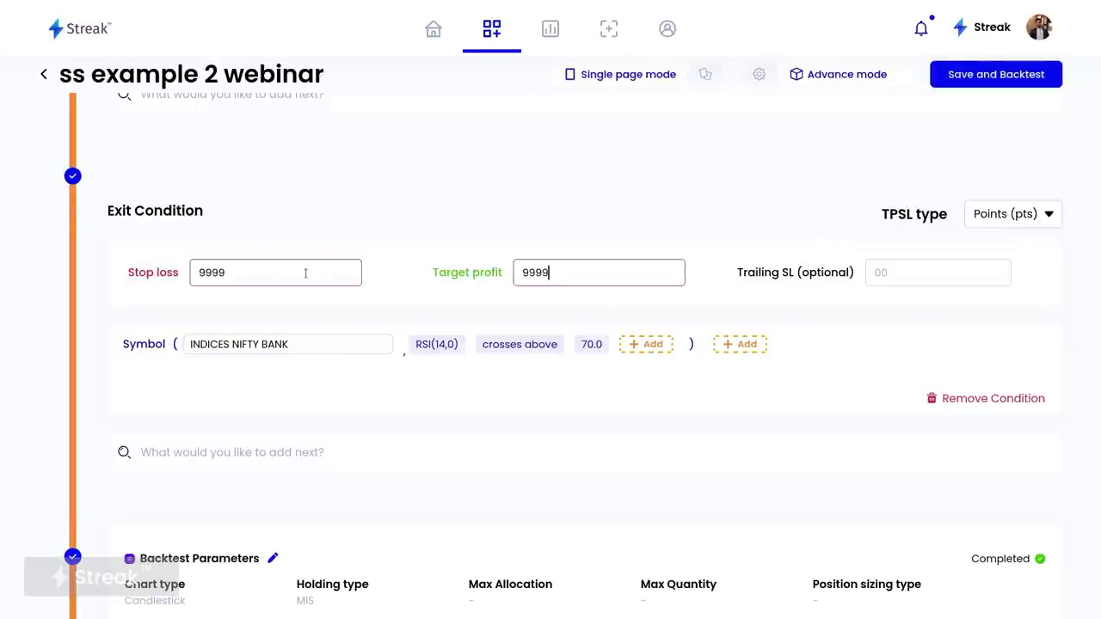
pyautogui.scroll(3, 306, 273)
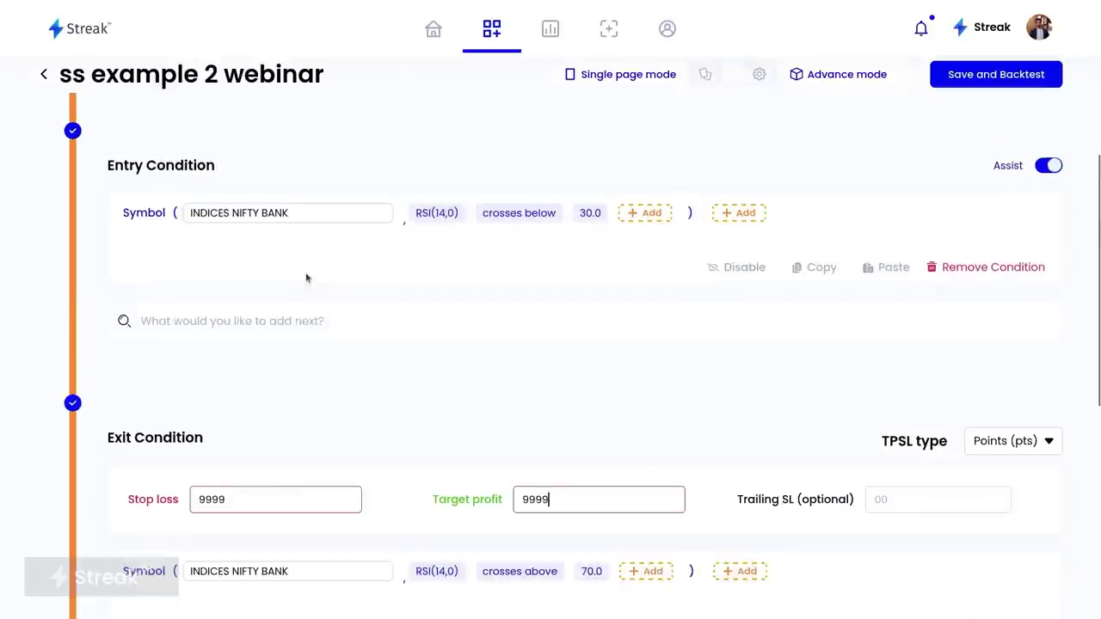
pyautogui.scroll(-1, 283, 369)
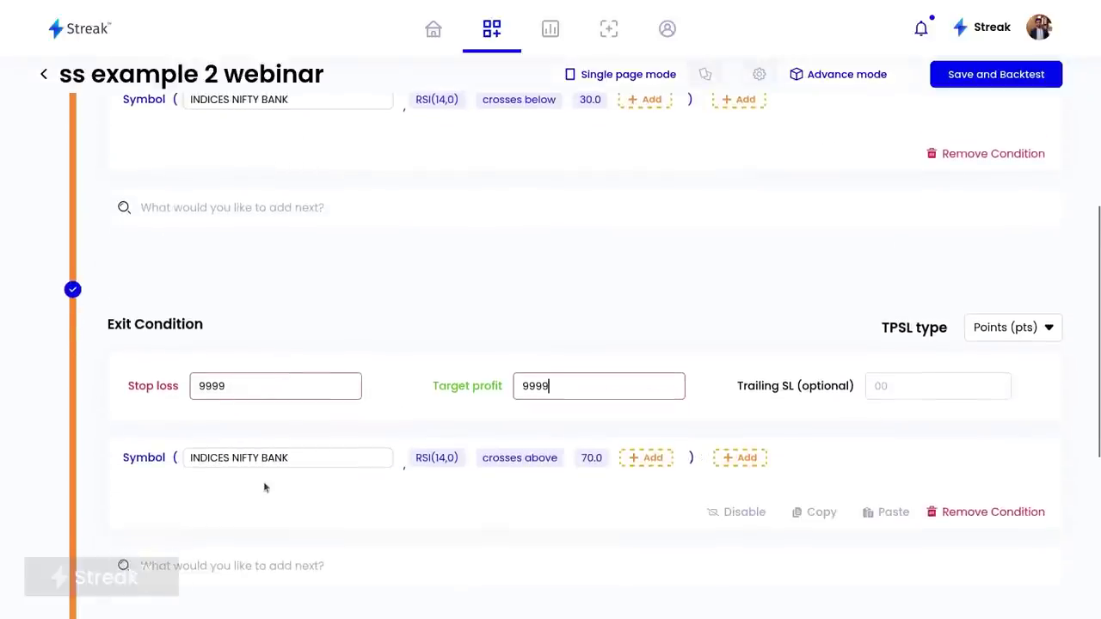
pyautogui.scroll(-2, 472, 467)
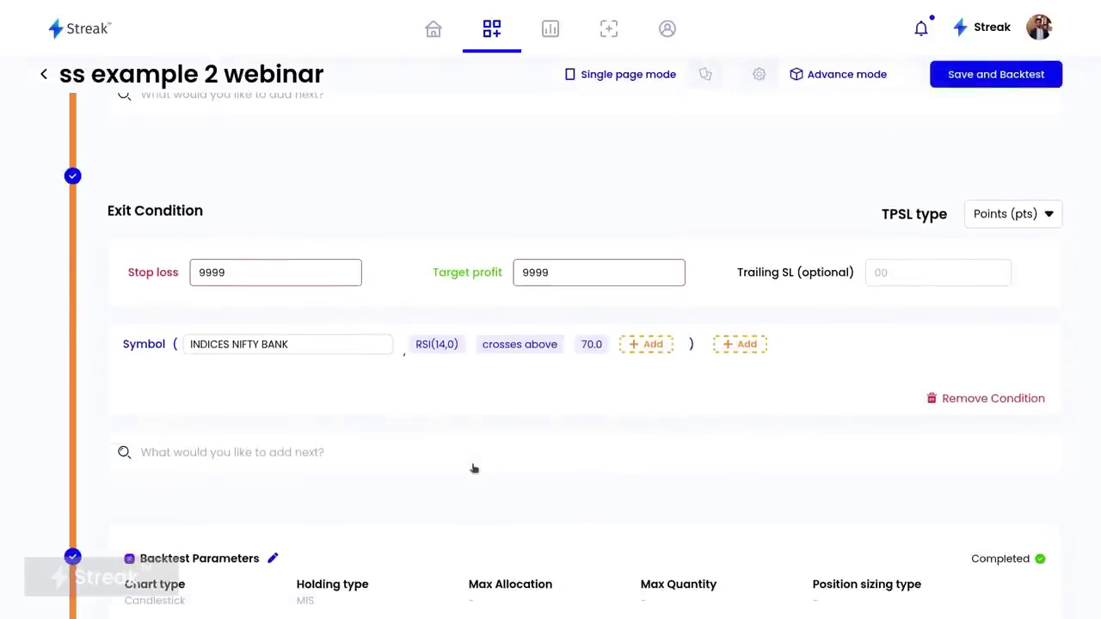
pyautogui.scroll(-3, 472, 467)
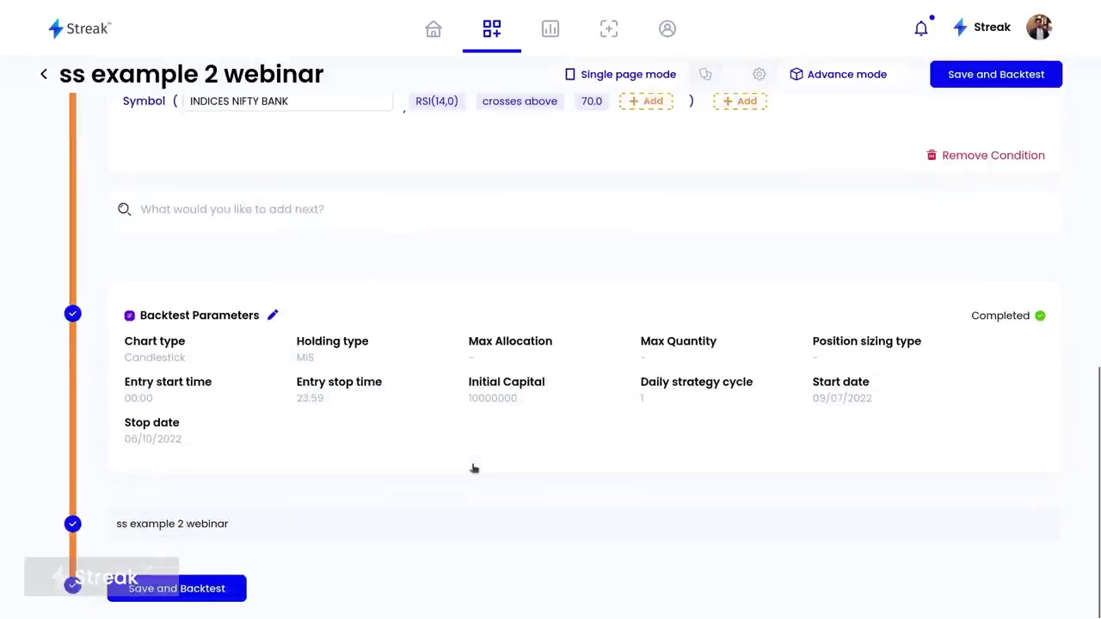
# Save the ss example 2 webinar strategy and run its backtest
pyautogui.click(172, 599)
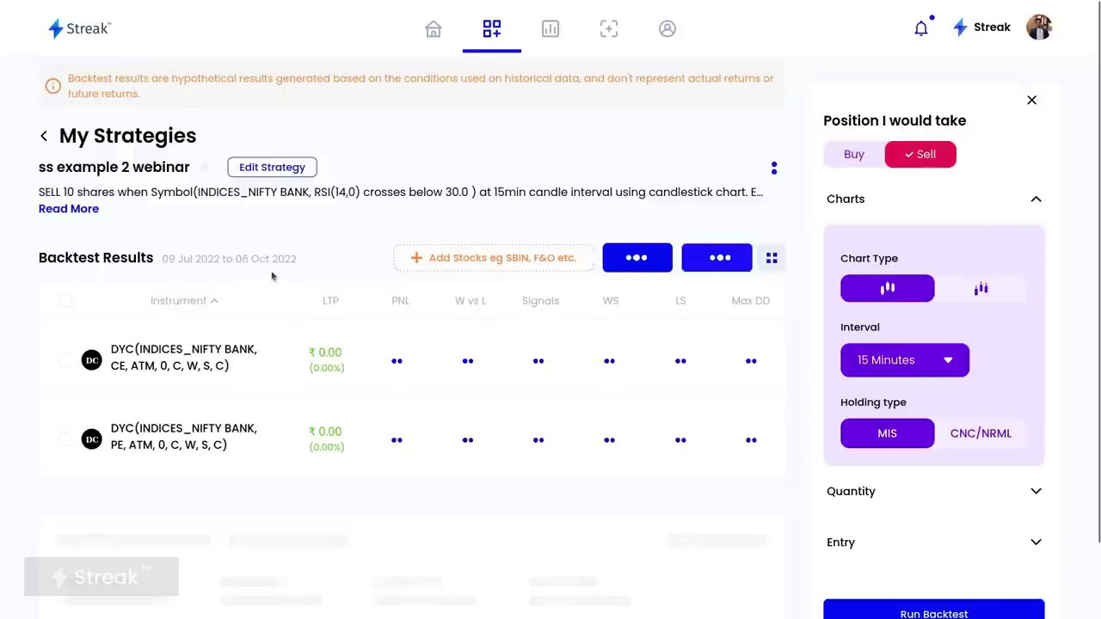
pyautogui.scroll(-2, 865, 533)
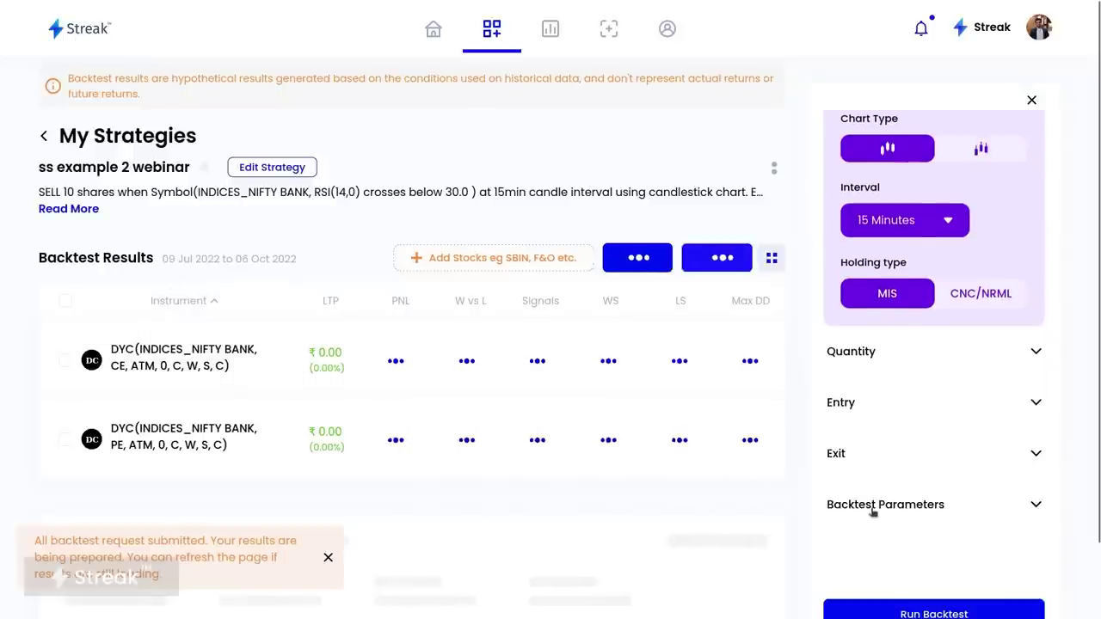
pyautogui.click(868, 509)
pyautogui.scroll(-3, 886, 482)
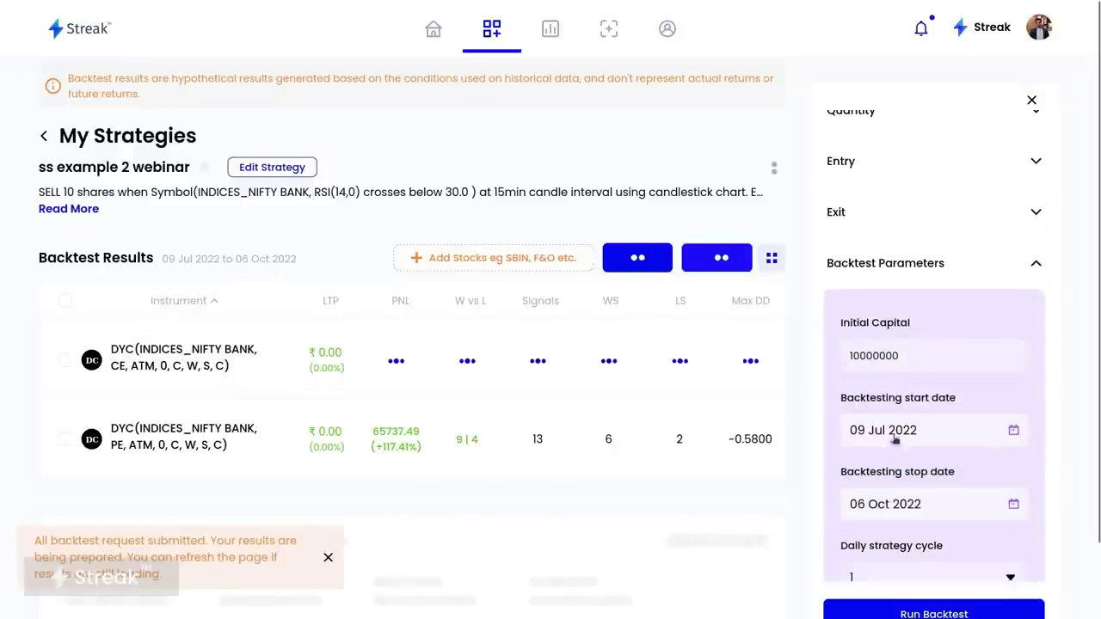
pyautogui.click(892, 432)
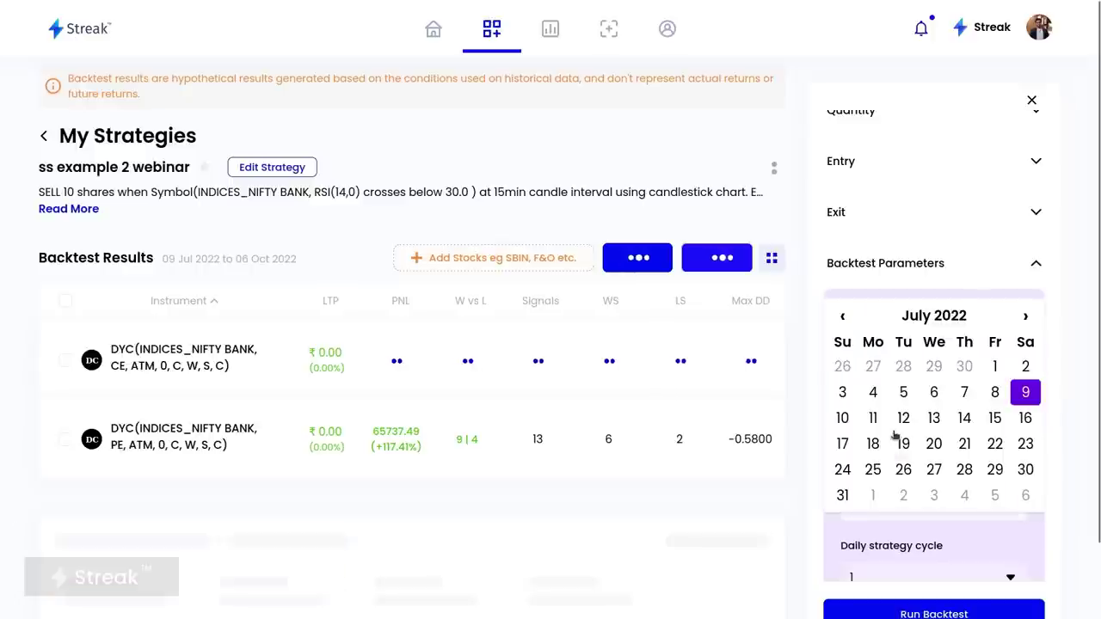
pyautogui.click(845, 318)
pyautogui.click(845, 318)
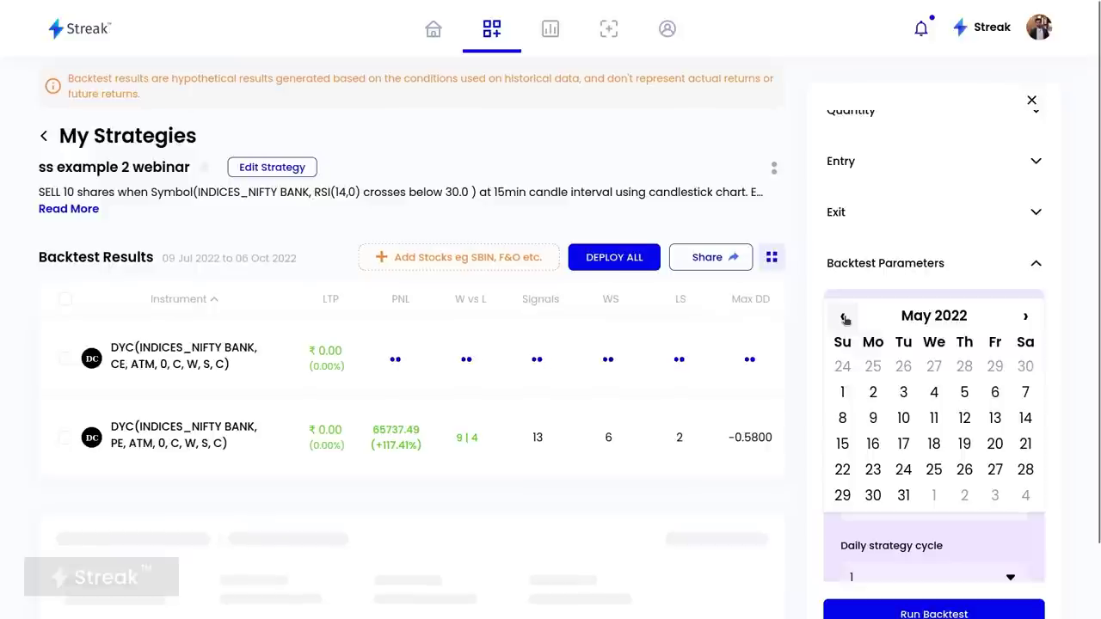
pyautogui.click(695, 490)
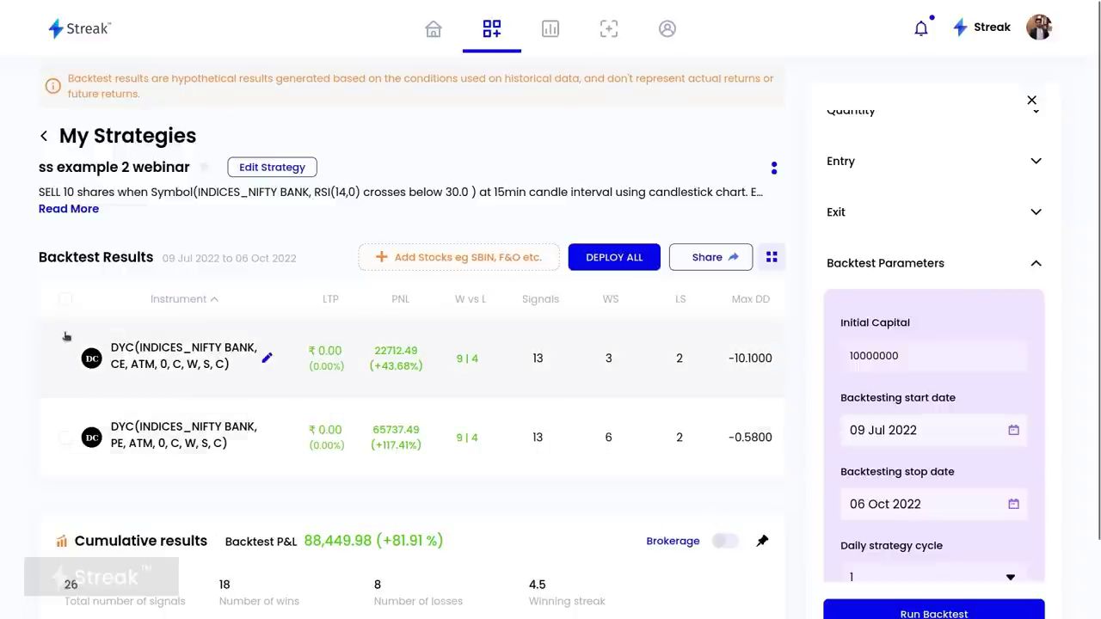
# Select both NIFTY BANK instruments, CE and PE, in the backtest results
pyautogui.click(65, 298)
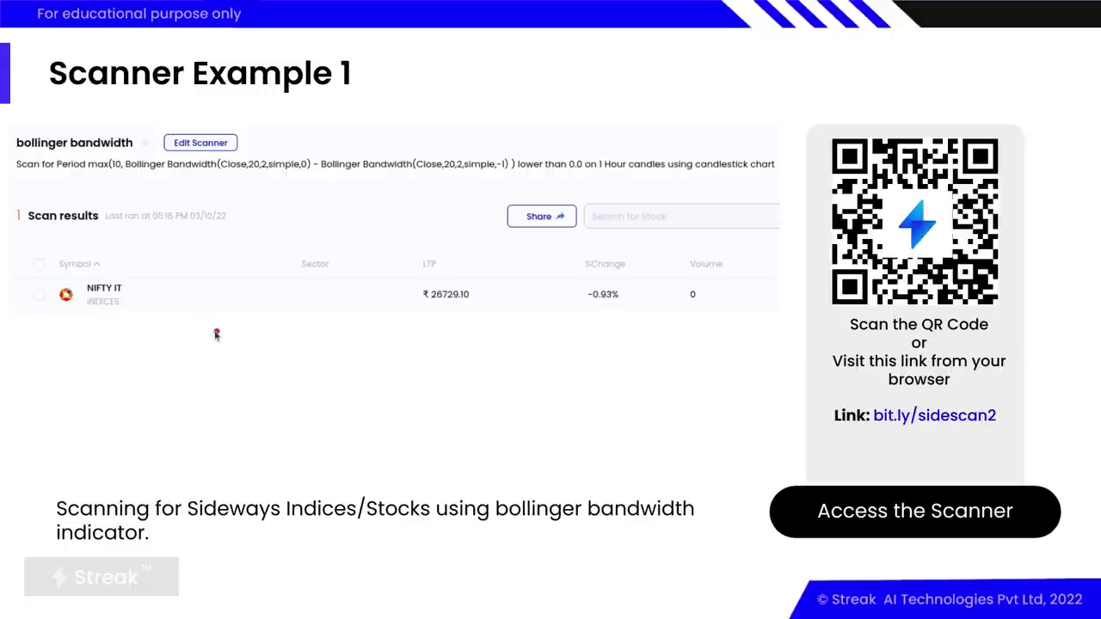
# Switch back to Streak and create a new scanner named "sideways indices 235"
pyautogui.hotkey('alt', 'Tab')
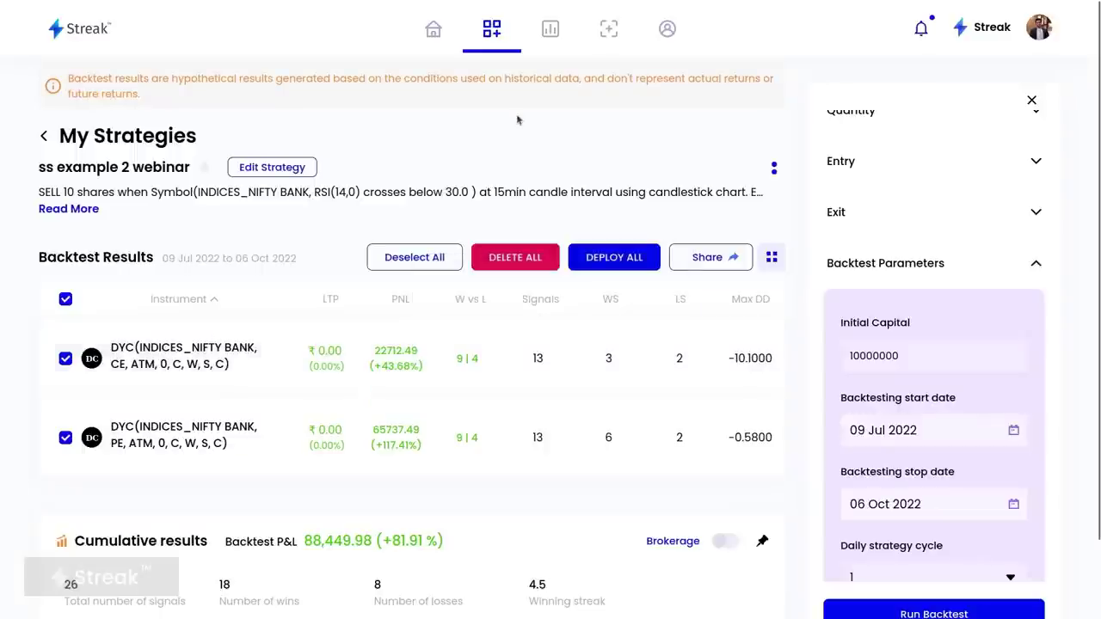
pyautogui.click(619, 36)
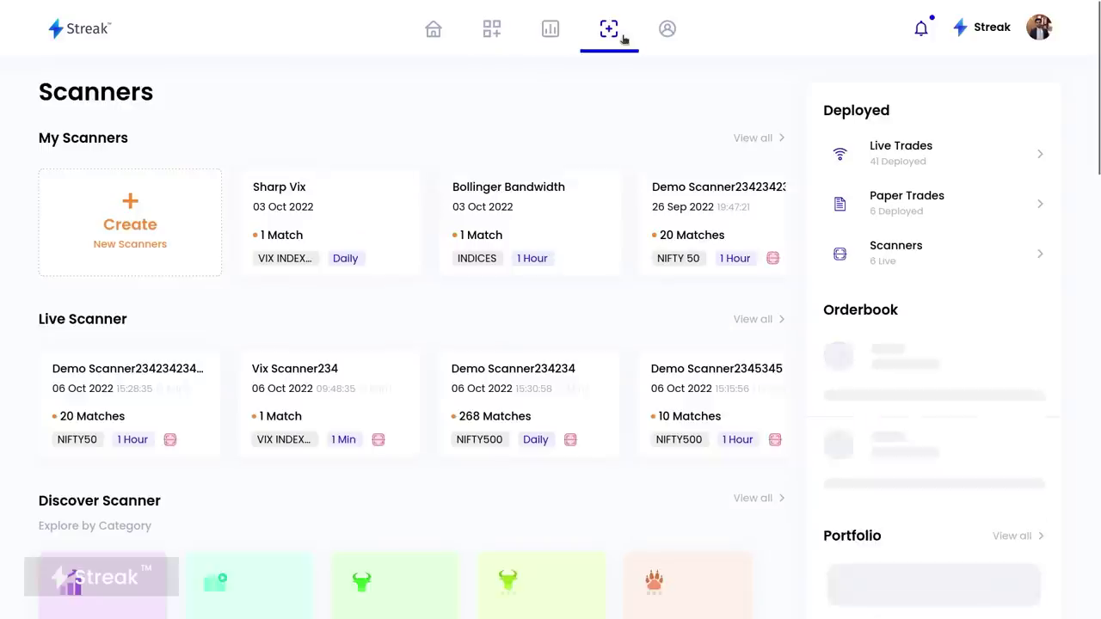
pyautogui.click(172, 211)
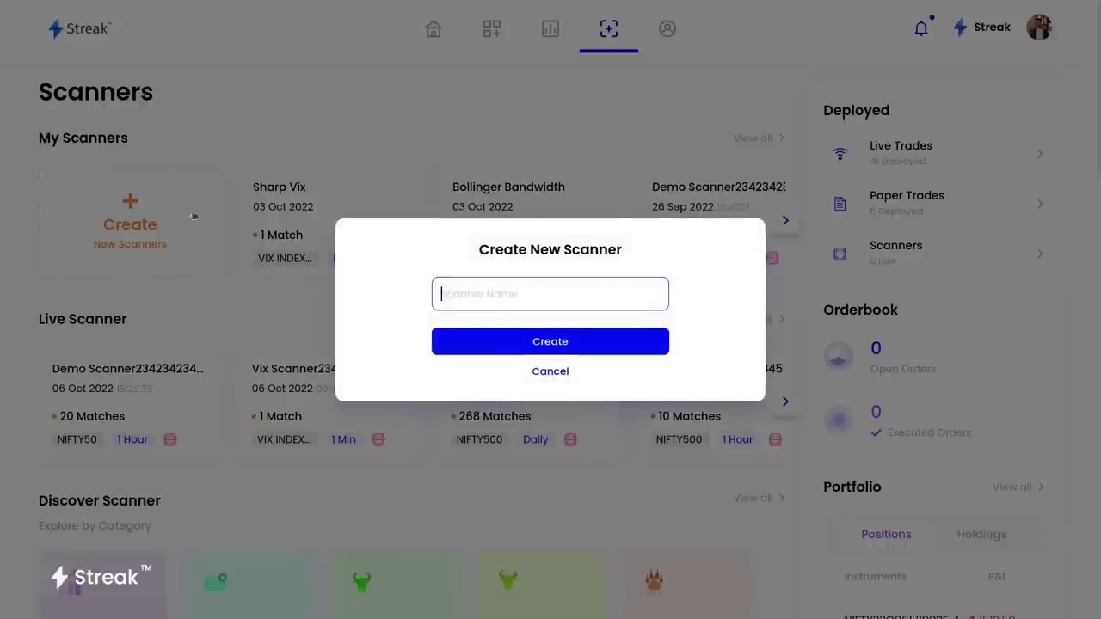
pyautogui.write('sideways indices 235')
pyautogui.click(537, 337)
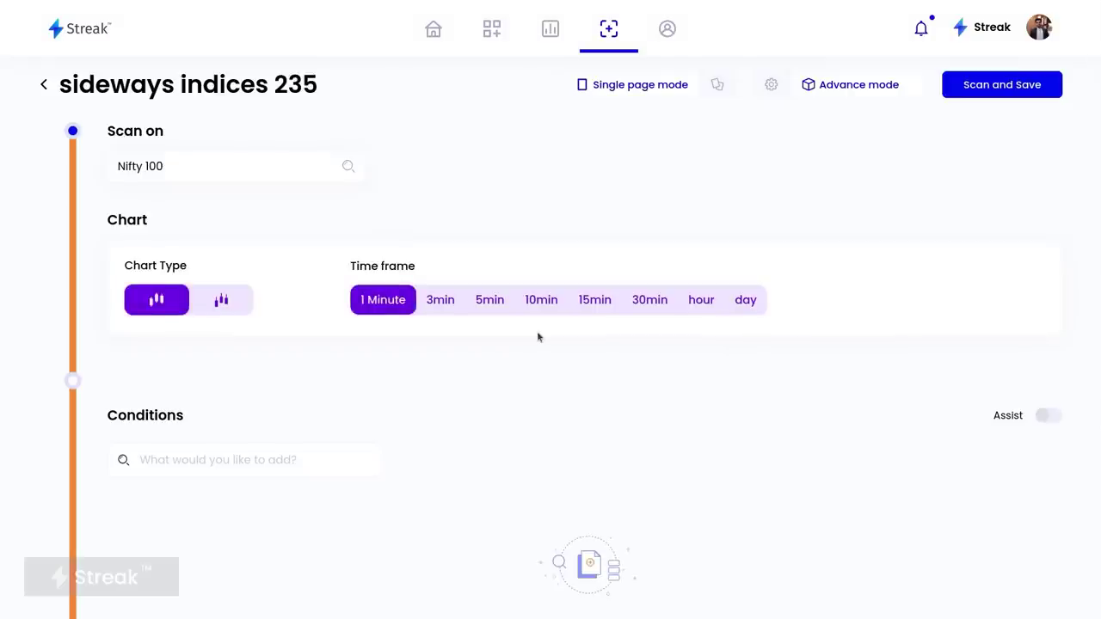
# Set the scanner's time frame to 1 Hour and its scan basket to INDICES
pyautogui.click(701, 299)
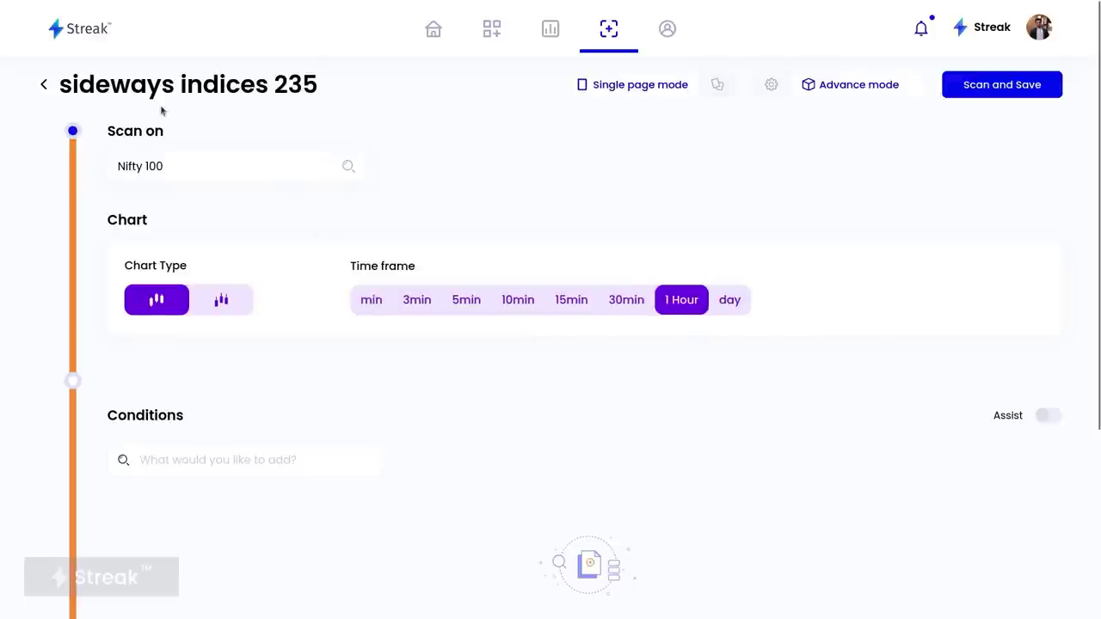
pyautogui.click(208, 167)
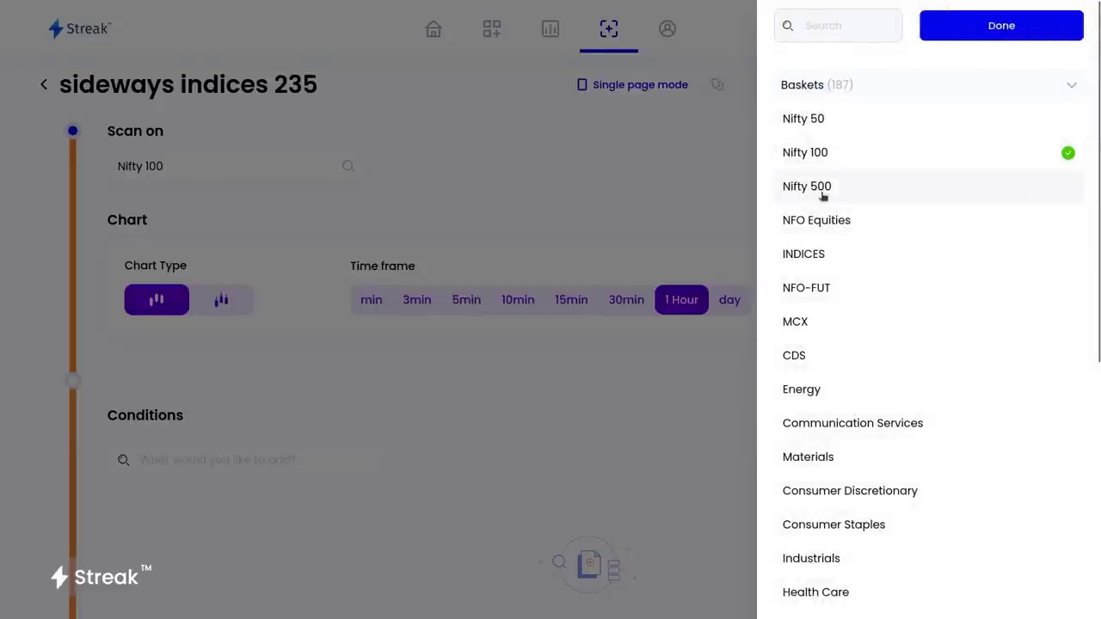
pyautogui.click(812, 254)
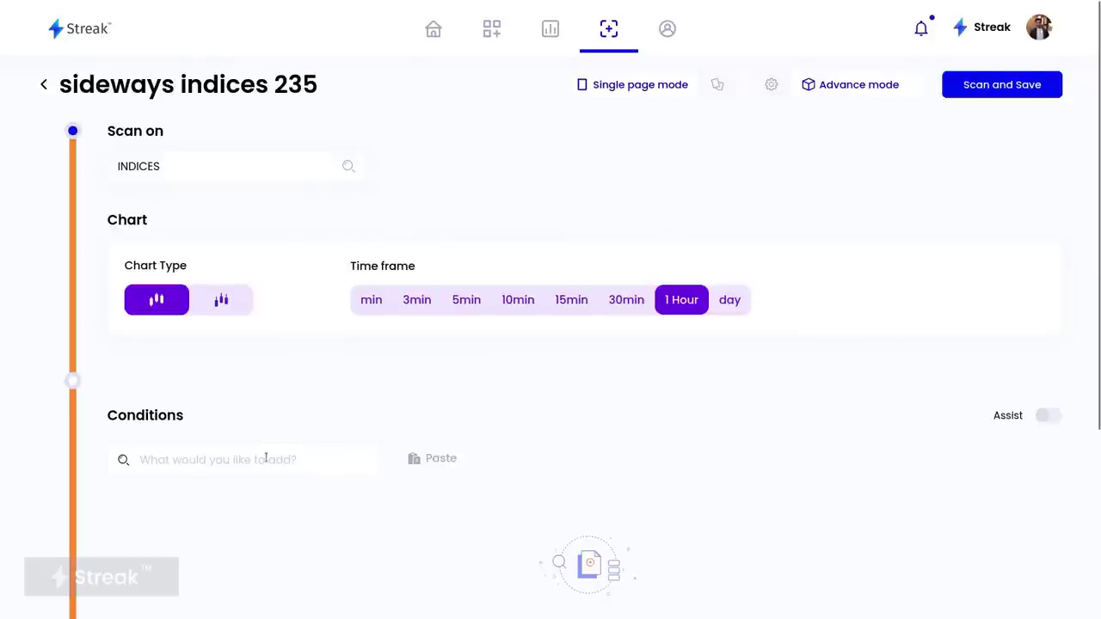
# Add a Period max function with period 10 to the scanner conditions and put Bollinger Bandwidth(Close,20,2,simple,0) inside it
pyautogui.click(288, 457)
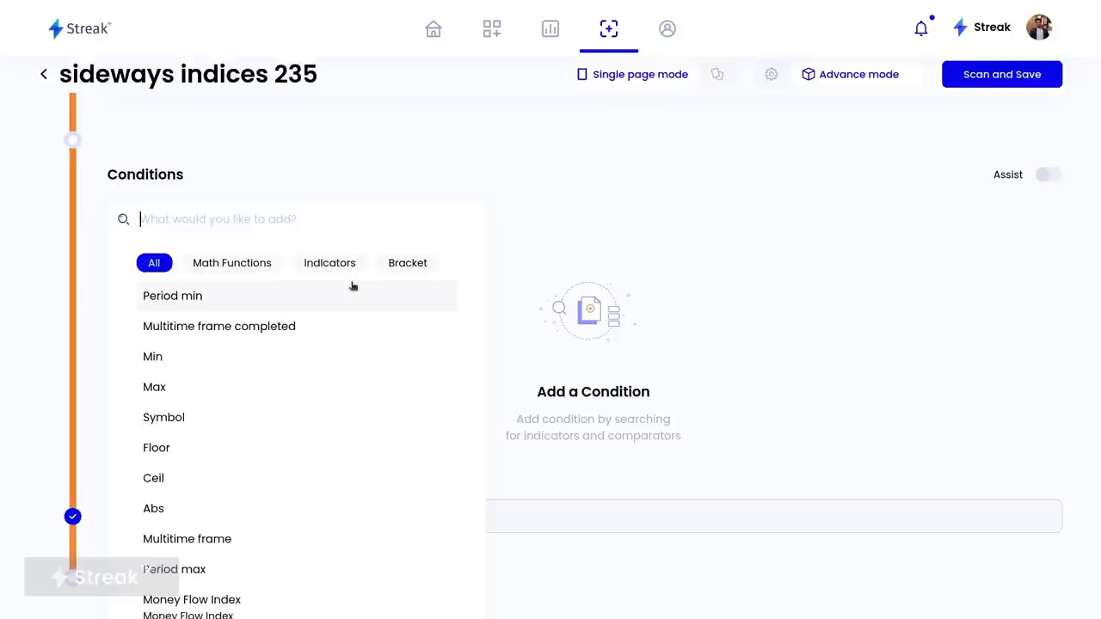
pyautogui.write('perio')
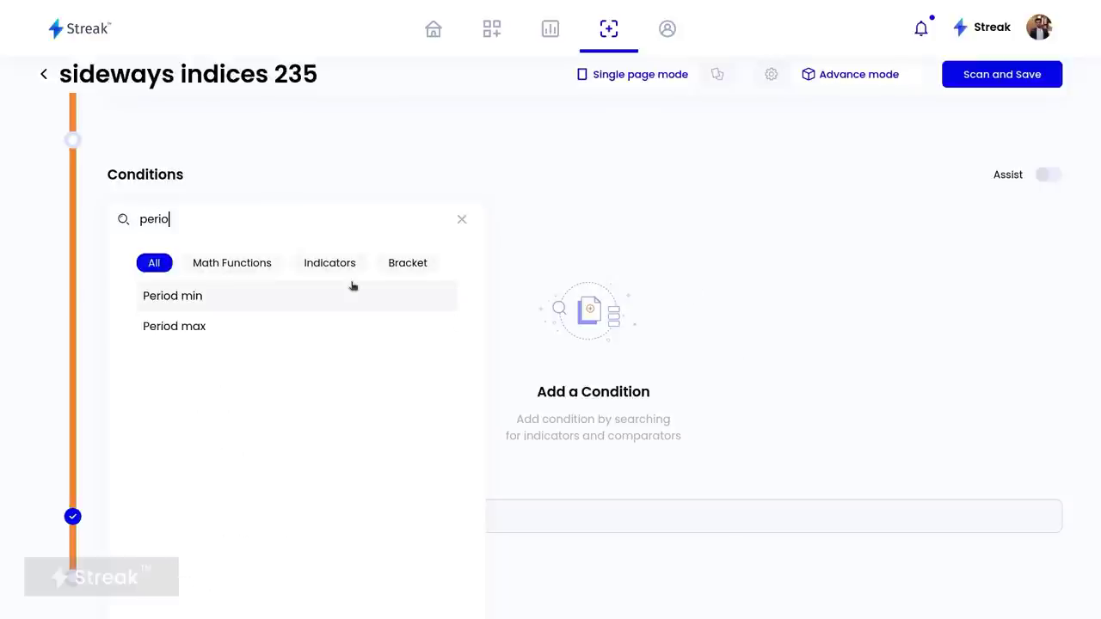
pyautogui.click(190, 335)
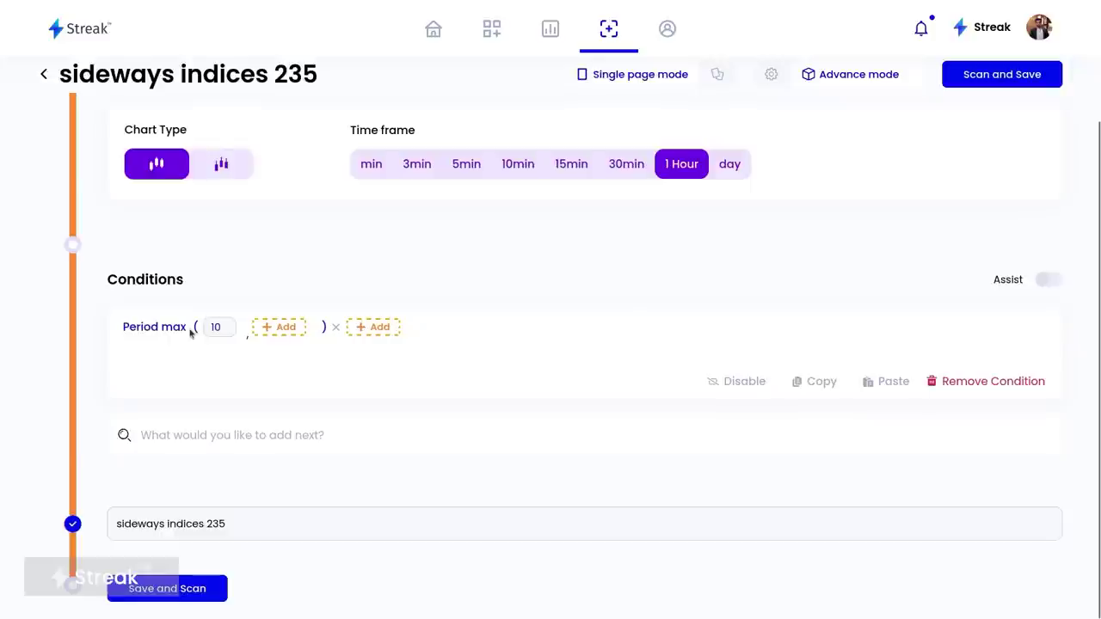
pyautogui.click(288, 327)
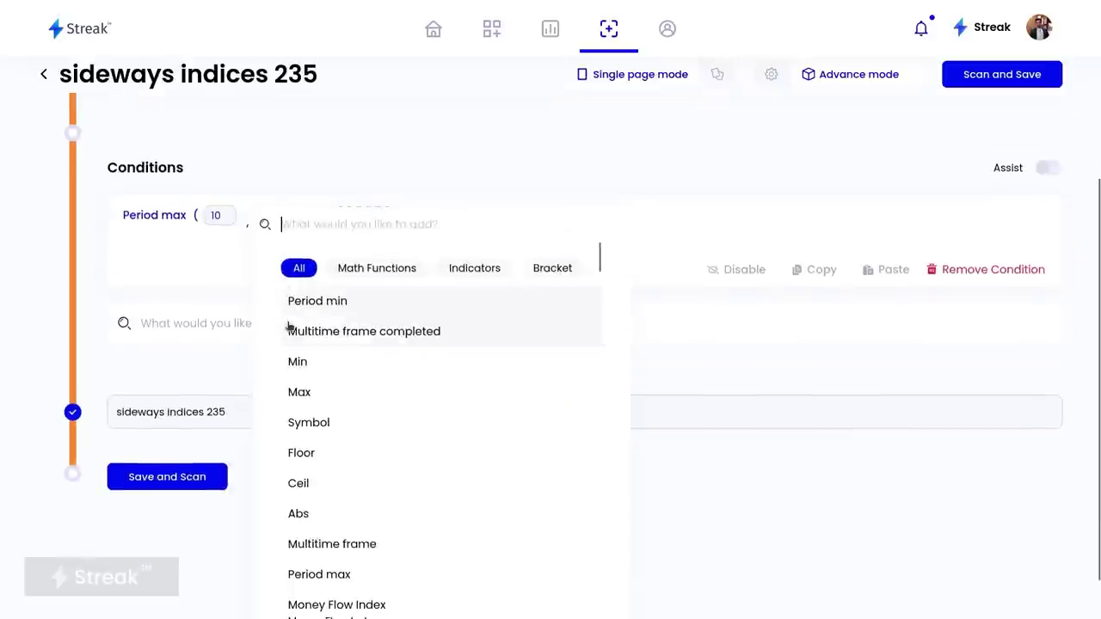
pyautogui.write('boll')
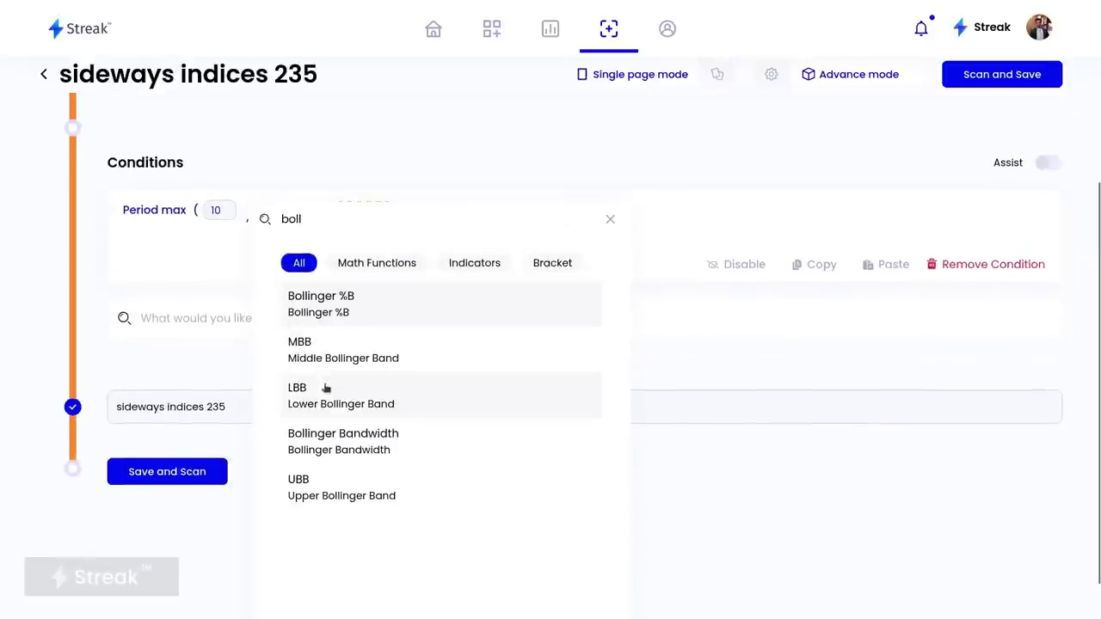
pyautogui.click(349, 439)
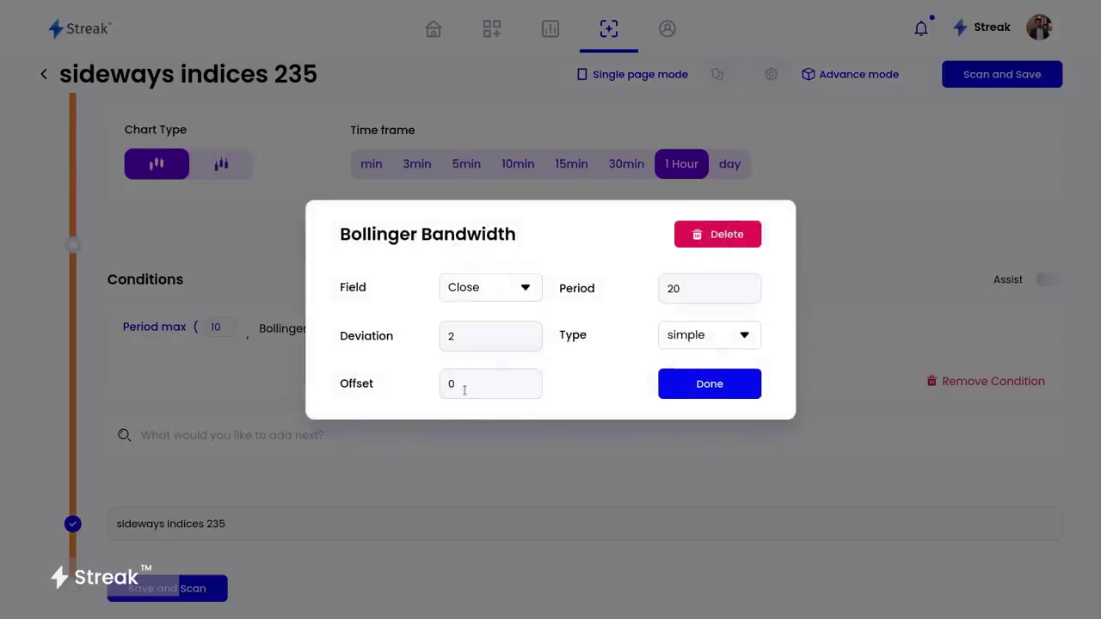
pyautogui.click(726, 386)
# Subtract a second Bollinger Bandwidth with offset -1, as (Close,20,2,simple,-1), inside the Period max function
pyautogui.click(520, 325)
pyautogui.write('-')
pyautogui.click(522, 333)
pyautogui.click(543, 327)
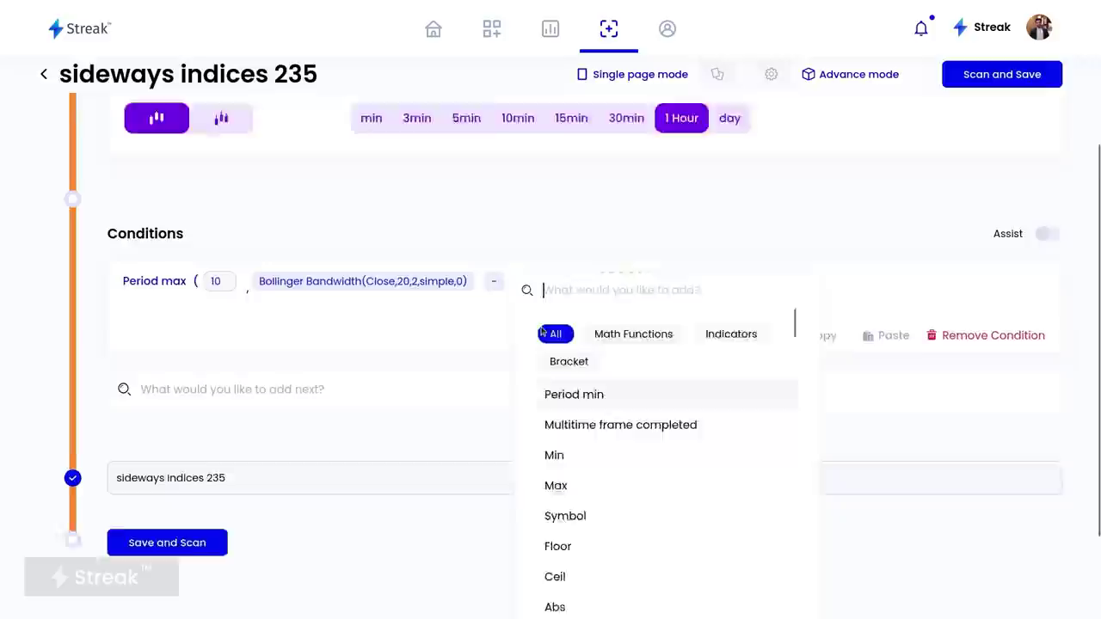
pyautogui.write('c')
pyautogui.press('BackSpace')
pyautogui.write('boll')
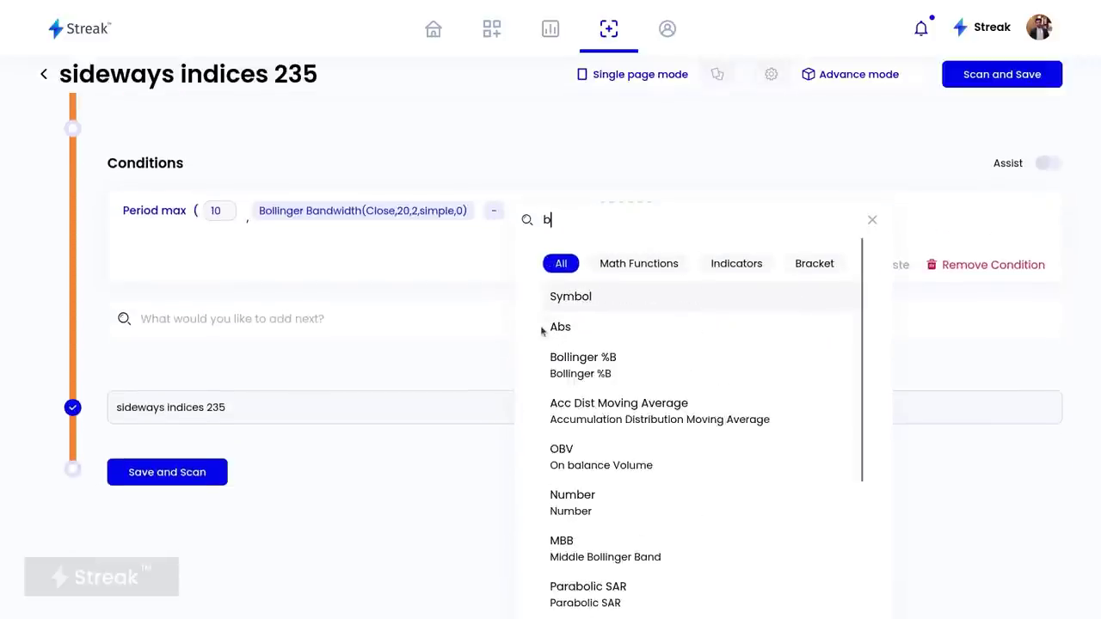
pyautogui.click(611, 439)
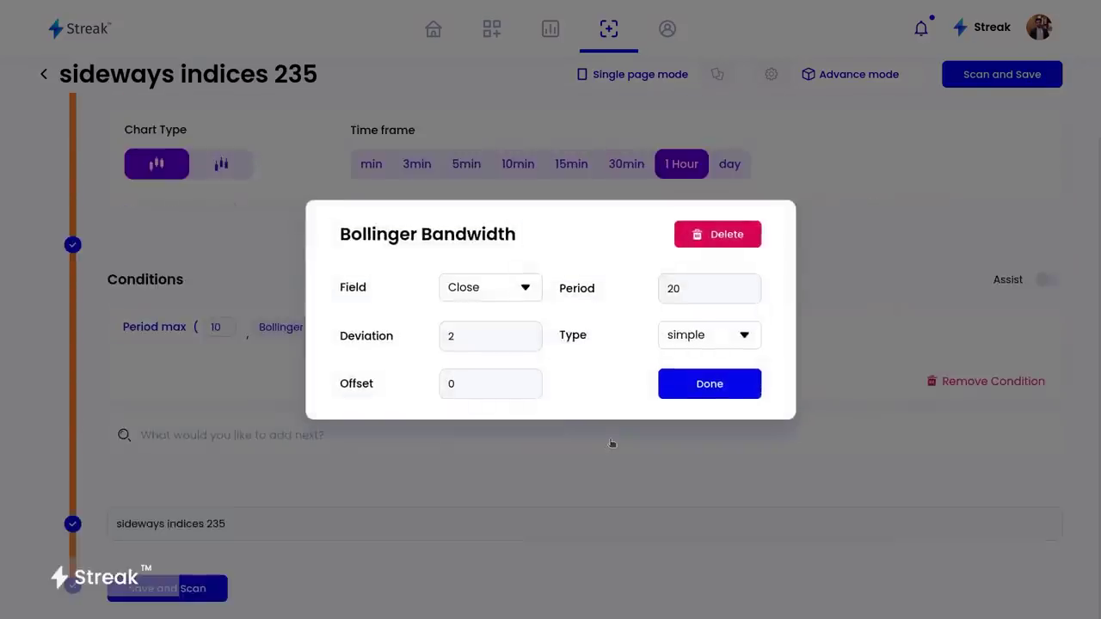
pyautogui.click(473, 384)
pyautogui.press('BackSpace')
pyautogui.write('-1')
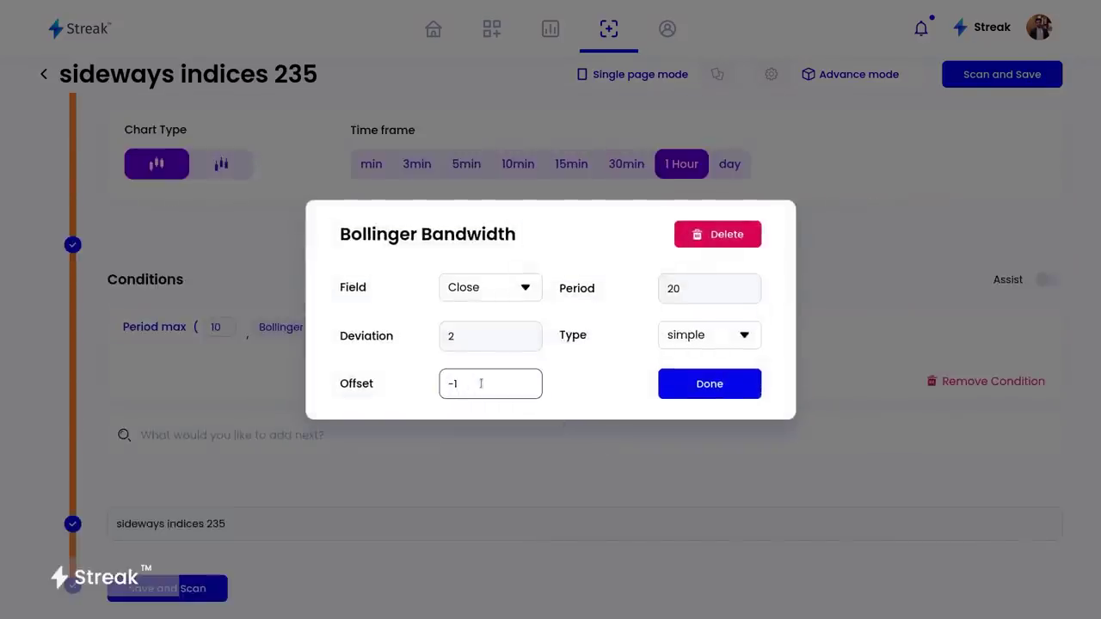
pyautogui.click(701, 385)
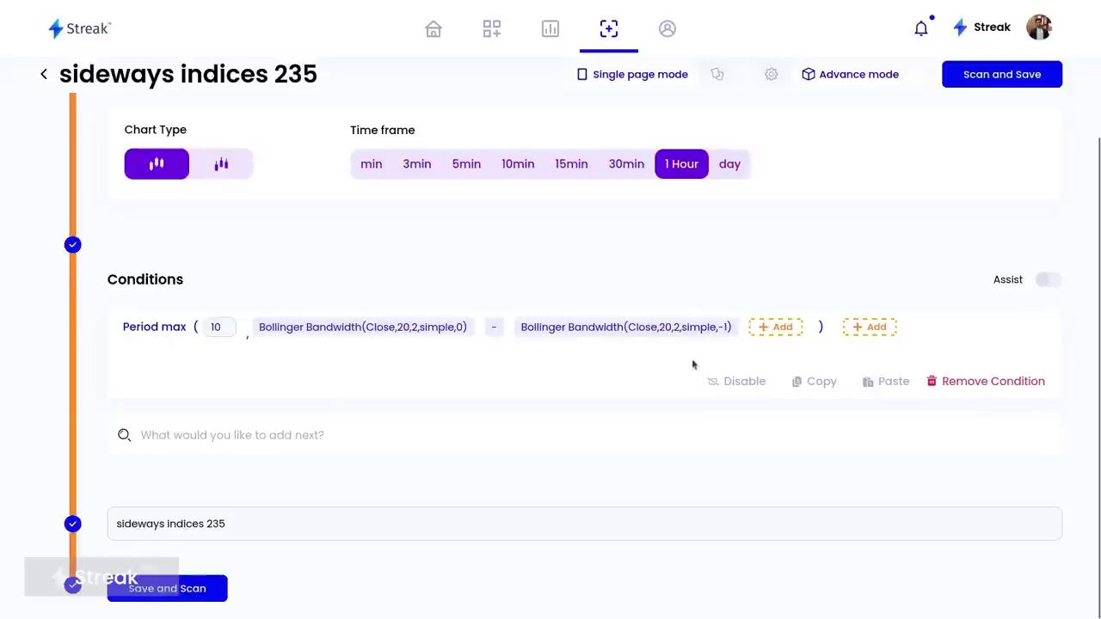
# Complete the scanner condition so that the Period max result is lower than the number 0.0
pyautogui.click(860, 329)
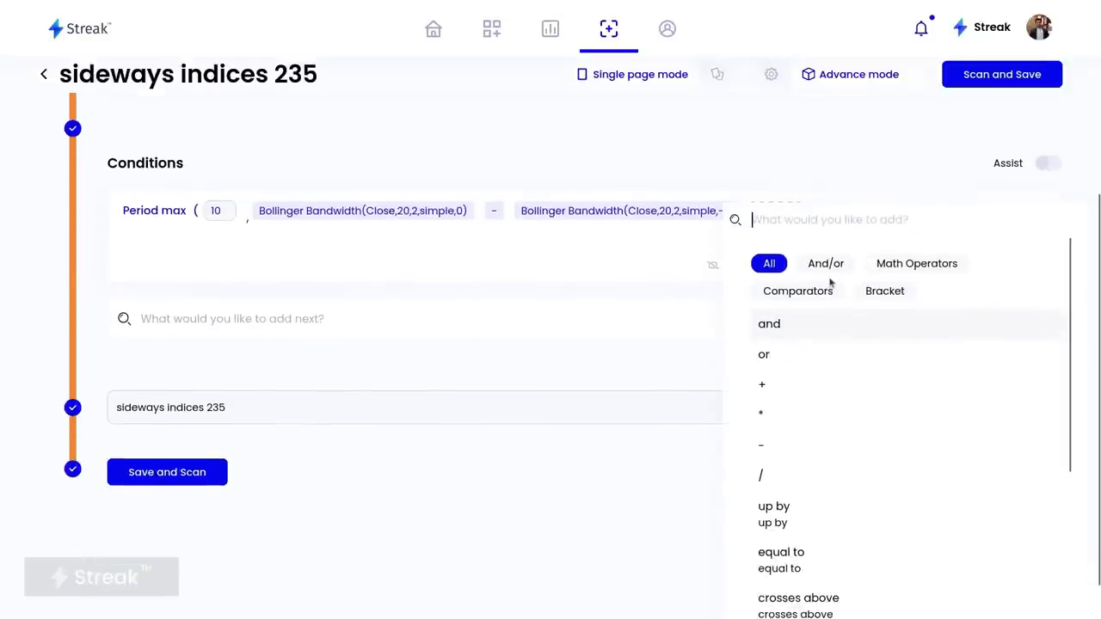
pyautogui.write('low')
pyautogui.click(821, 378)
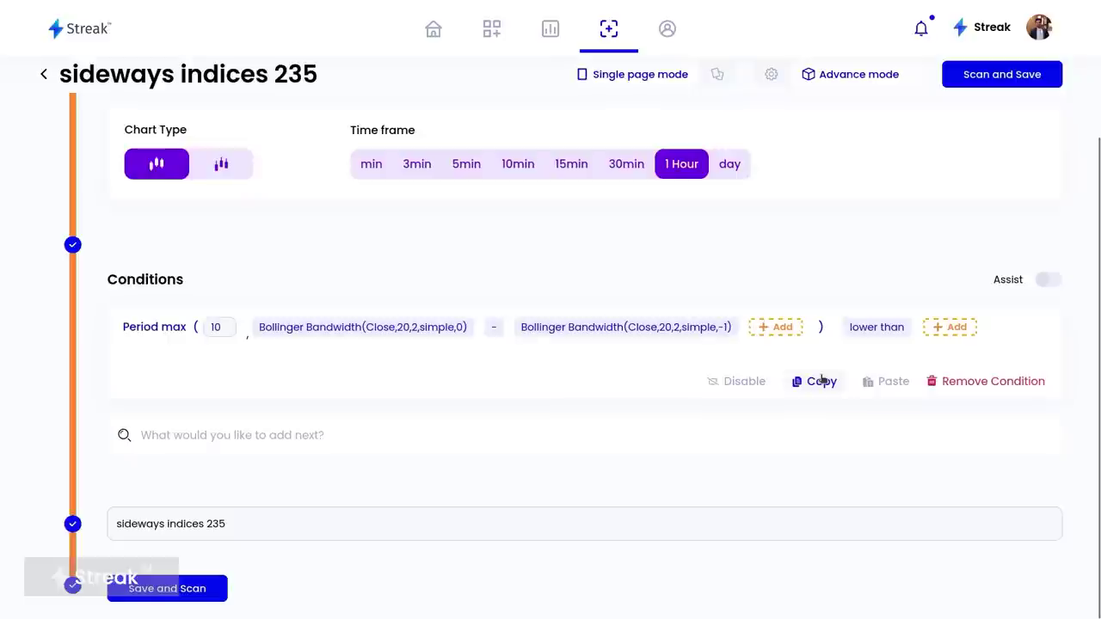
pyautogui.click(938, 329)
pyautogui.write('num')
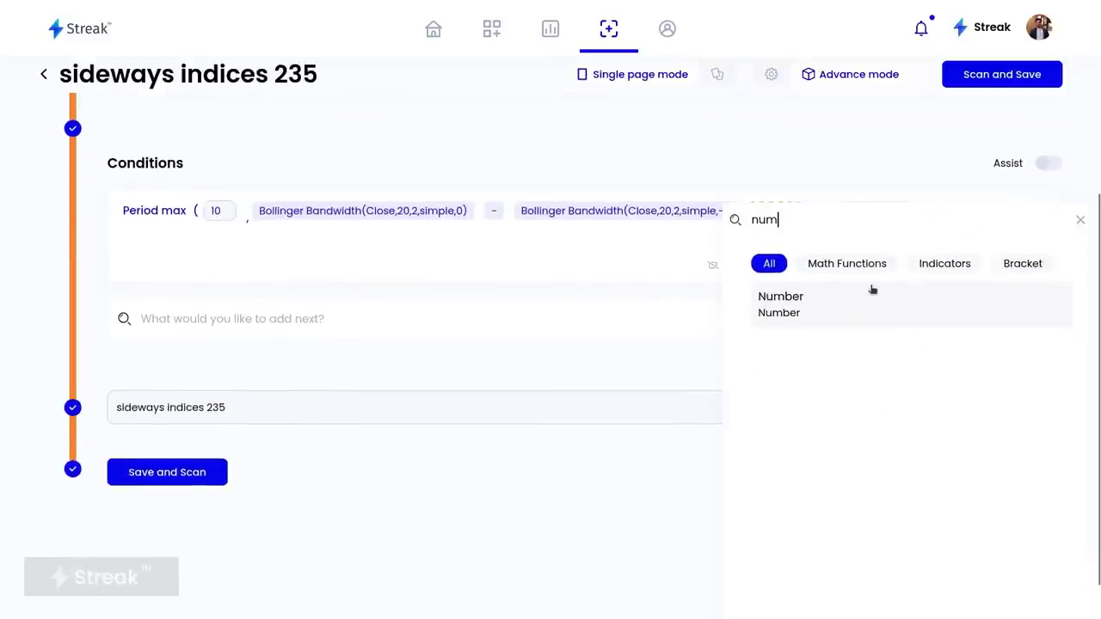
pyautogui.click(870, 295)
pyautogui.click(690, 311)
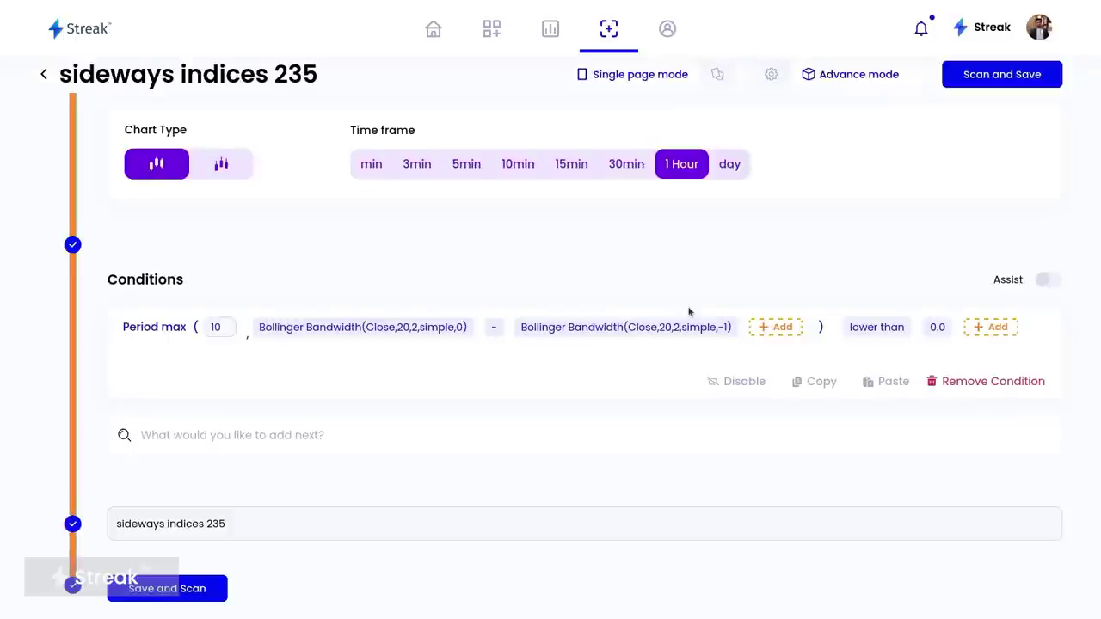
# Save the sideways indices 235 scanner and run the scan
pyautogui.moveTo(447, 487)
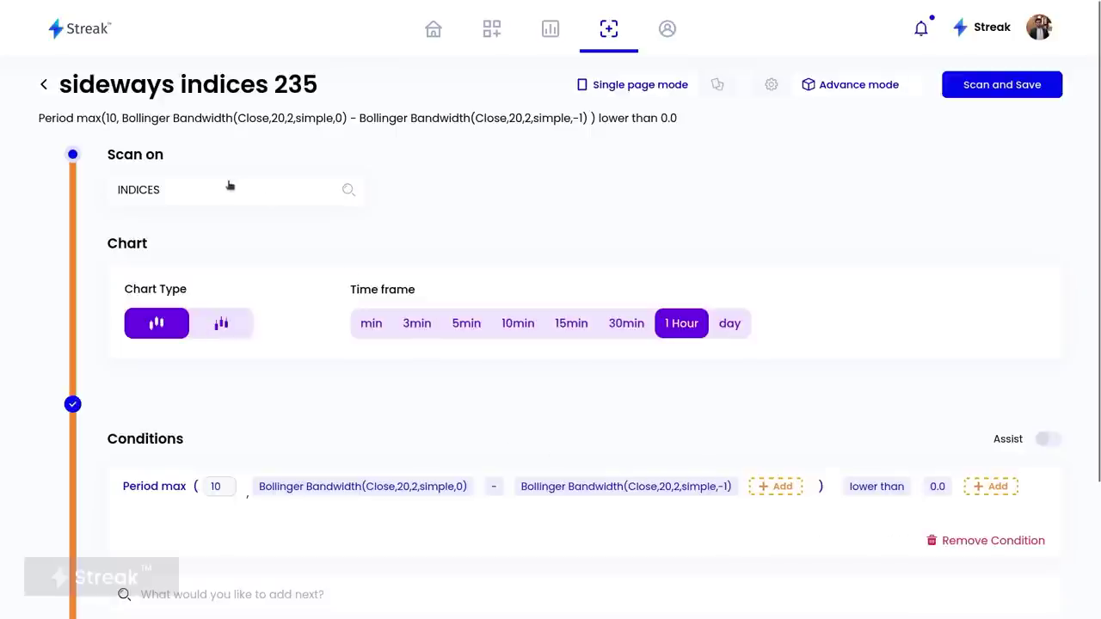
pyautogui.scroll(-2, 388, 300)
pyautogui.scroll(-1, 387, 300)
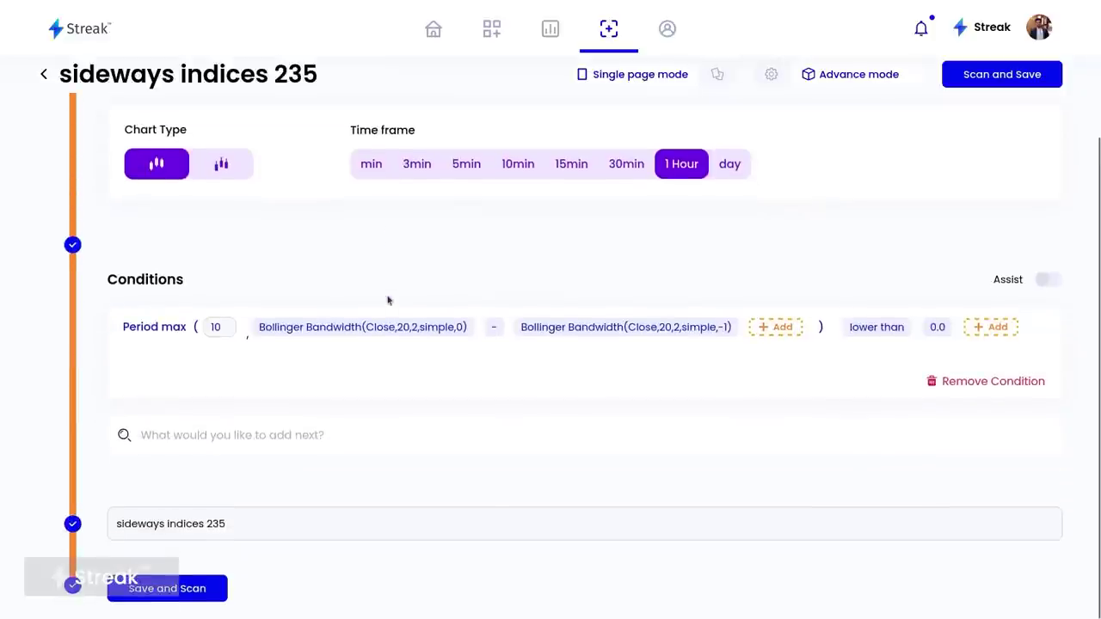
pyautogui.click(197, 590)
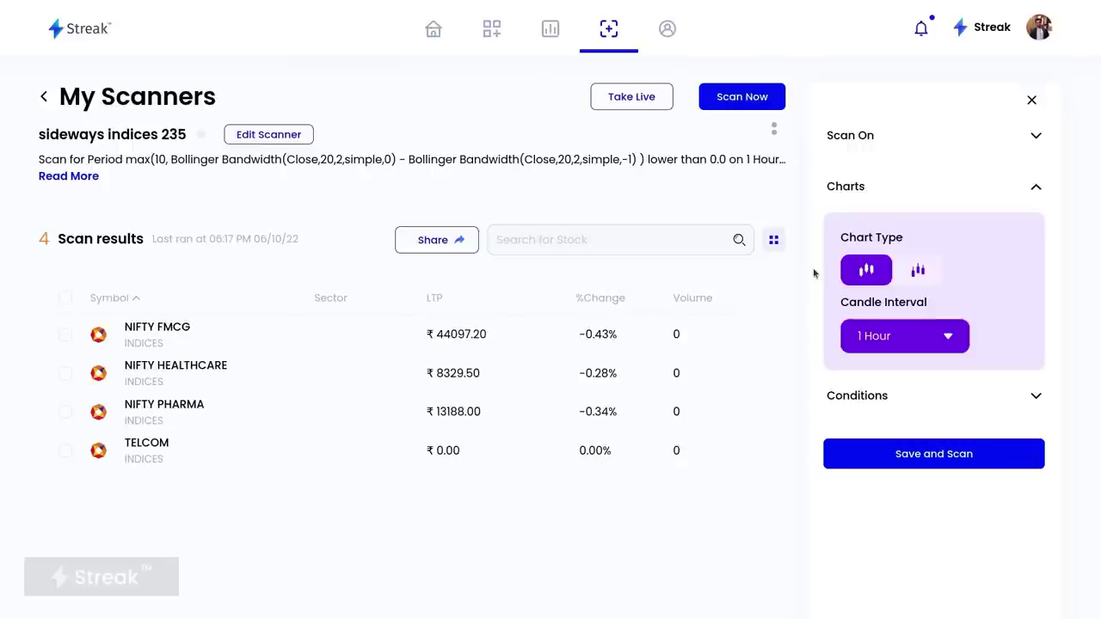
# Take the sideways indices 235 scanner live with an alert frequency of 1 Minute
pyautogui.click(637, 99)
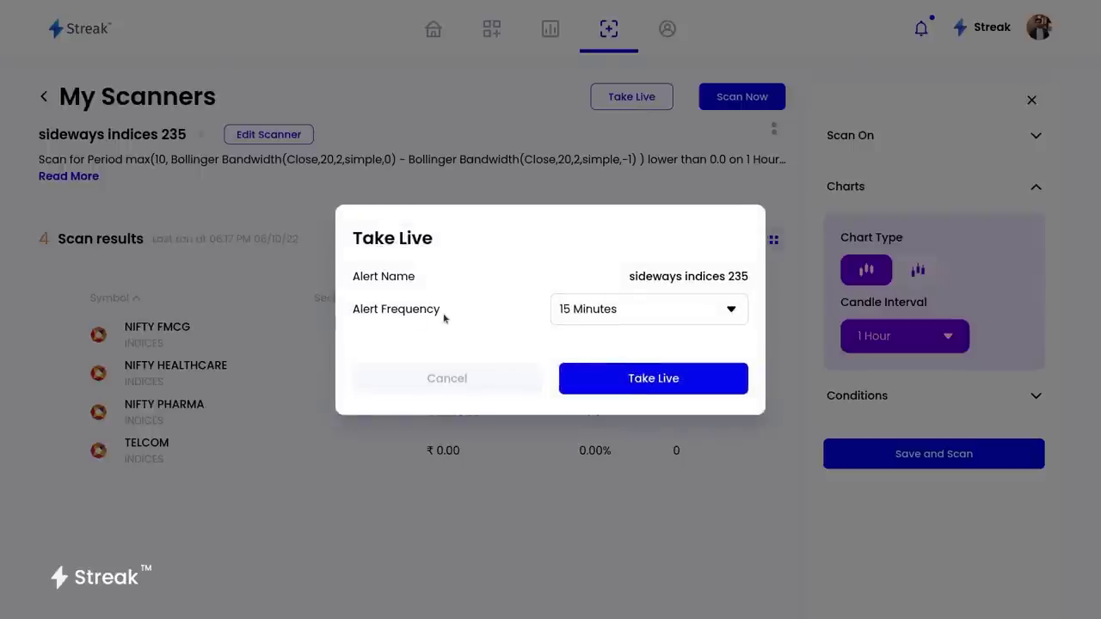
pyautogui.click(598, 312)
pyautogui.click(630, 340)
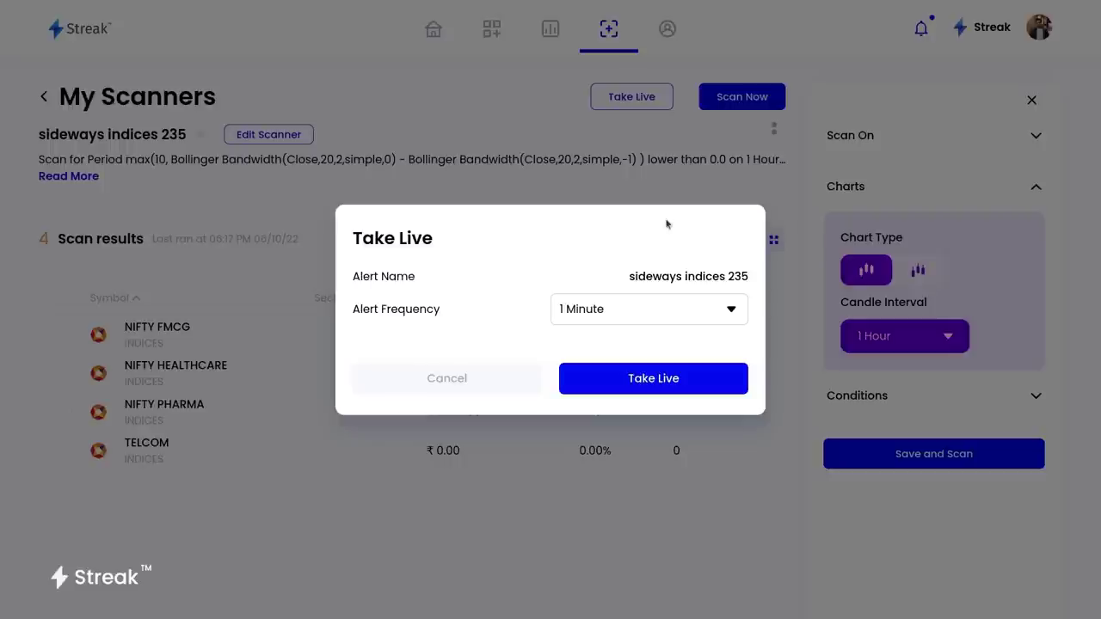
pyautogui.click(653, 378)
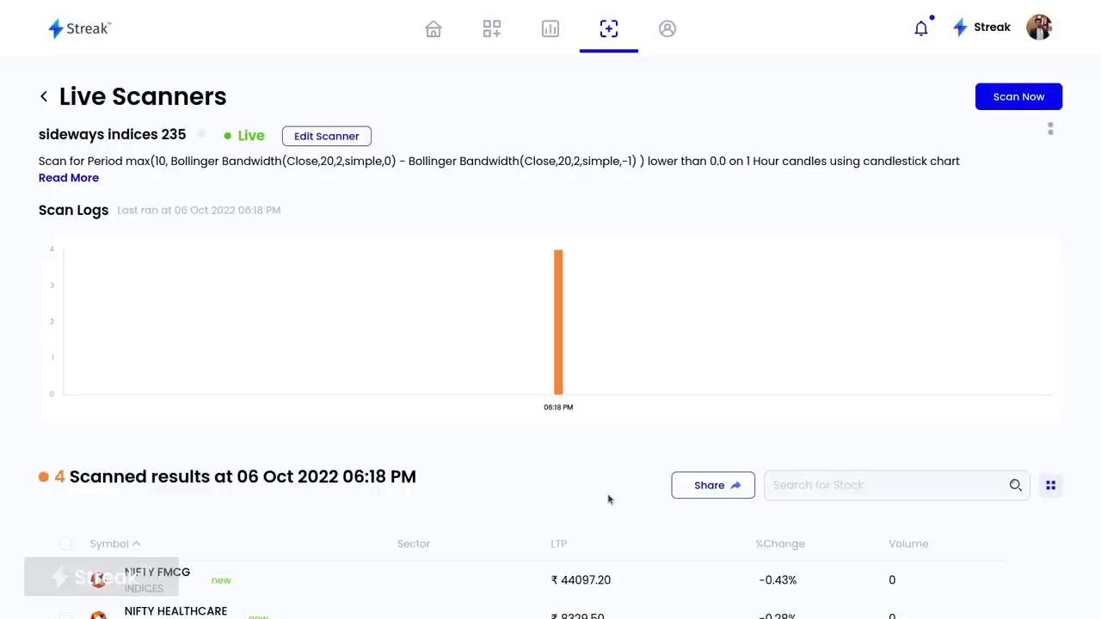
# Switch to the Google Slides presentation, view the Scanner Example 2 slide on a sharp VIX increase, and return to Streak
pyautogui.hotkey('alt', 'Tab')
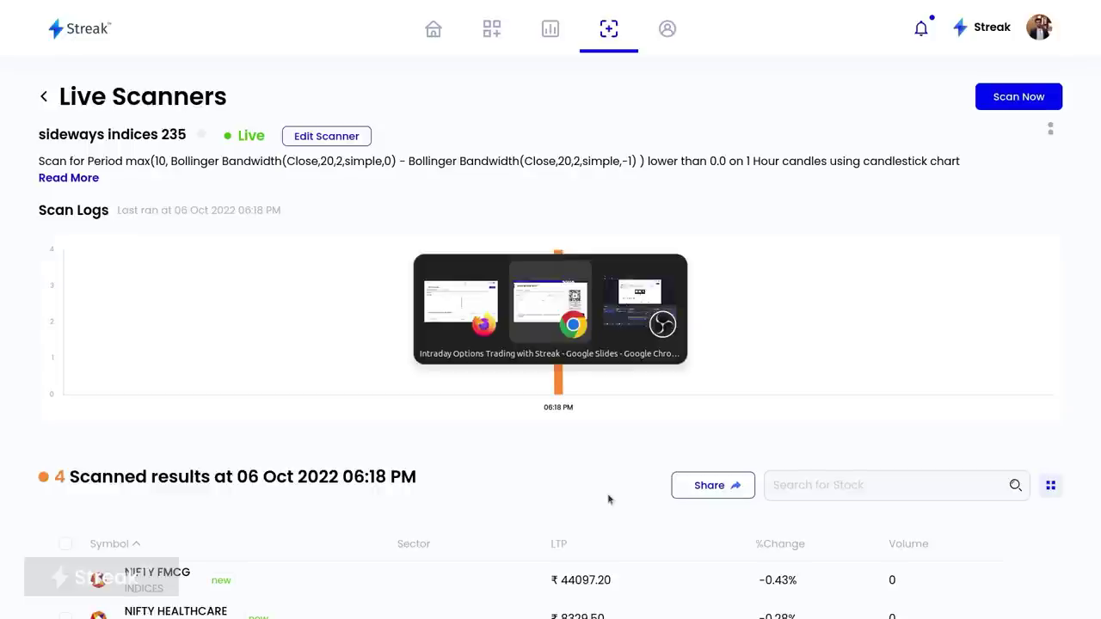
pyautogui.press('Right')
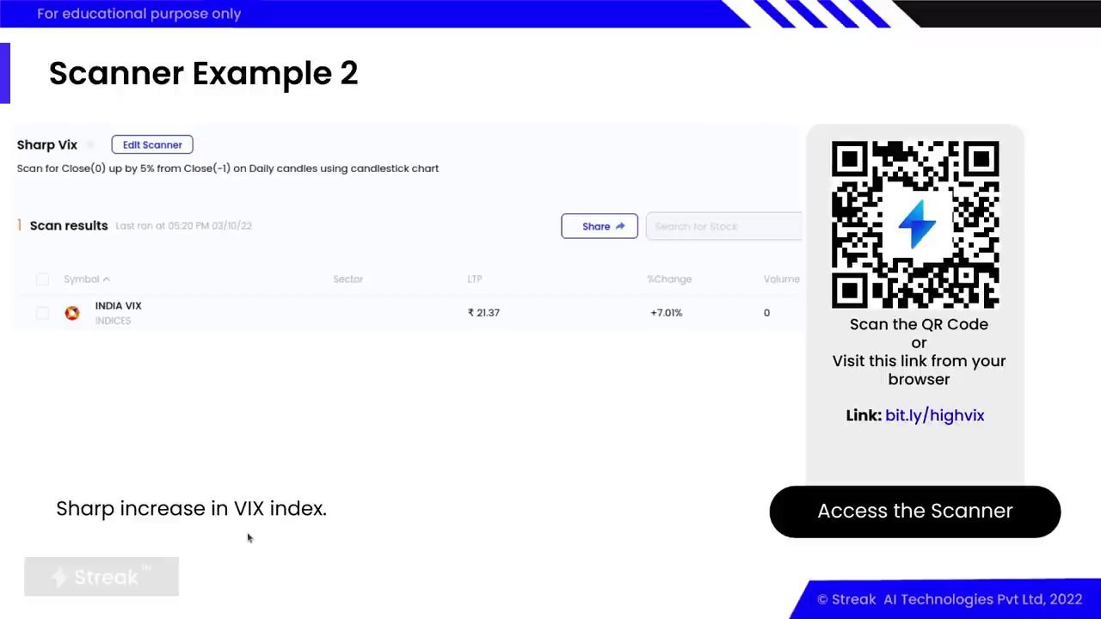
pyautogui.hotkey('alt', 'Tab')
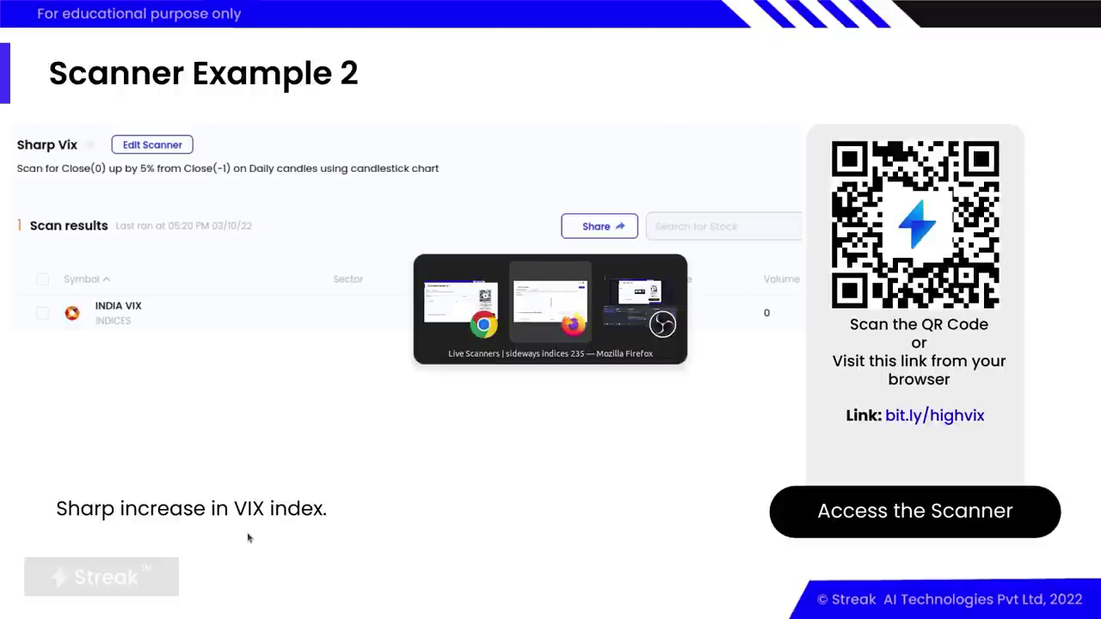
# Create a new scanner named vix scanner23543
pyautogui.click(605, 29)
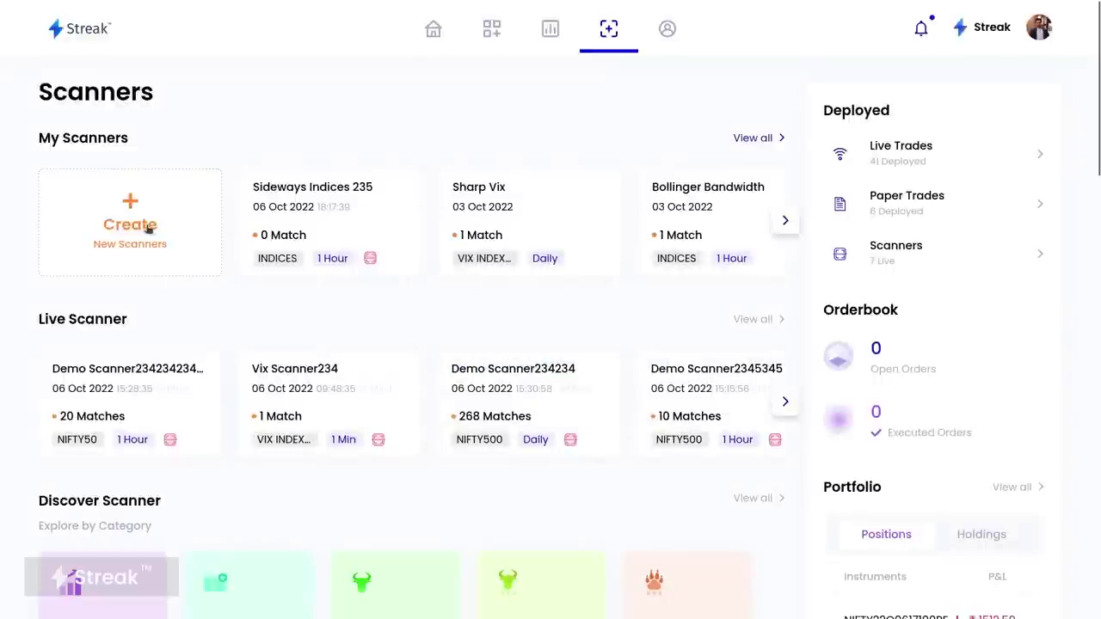
pyautogui.click(147, 228)
pyautogui.write('vix scanner23543')
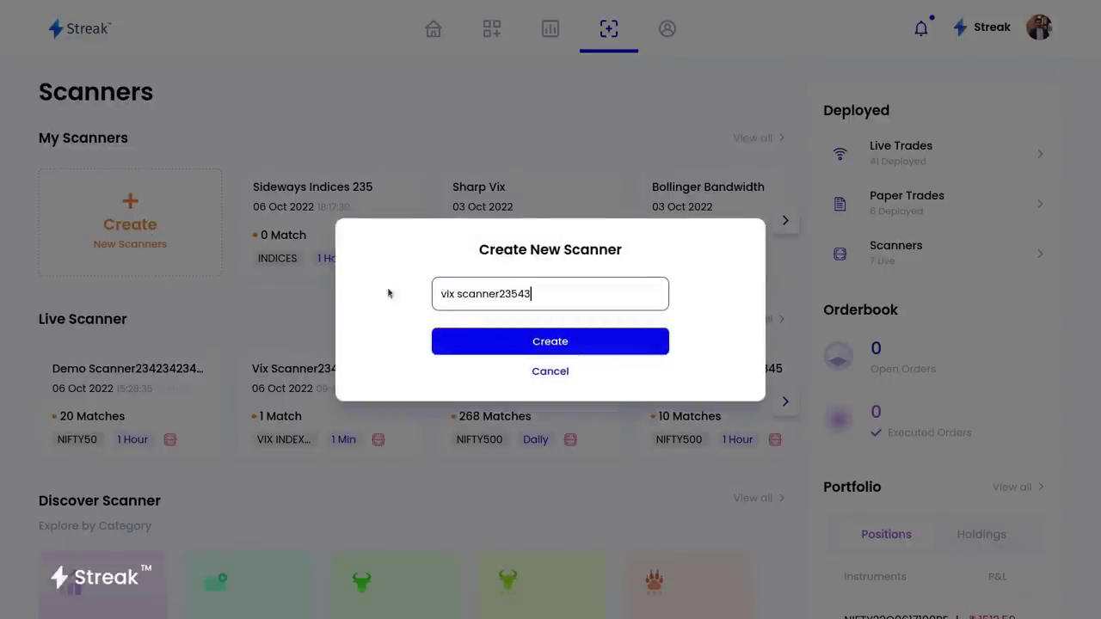
pyautogui.click(474, 334)
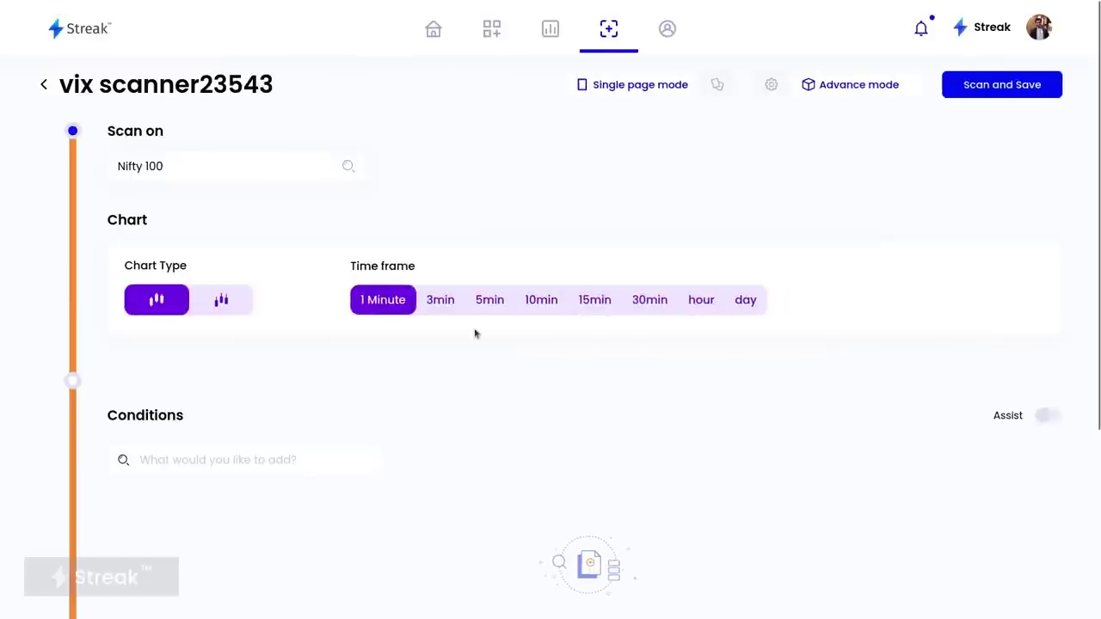
# Set the scanner's time frame to 1 Day and make it scan on the VIX index 123 basket
pyautogui.click(759, 306)
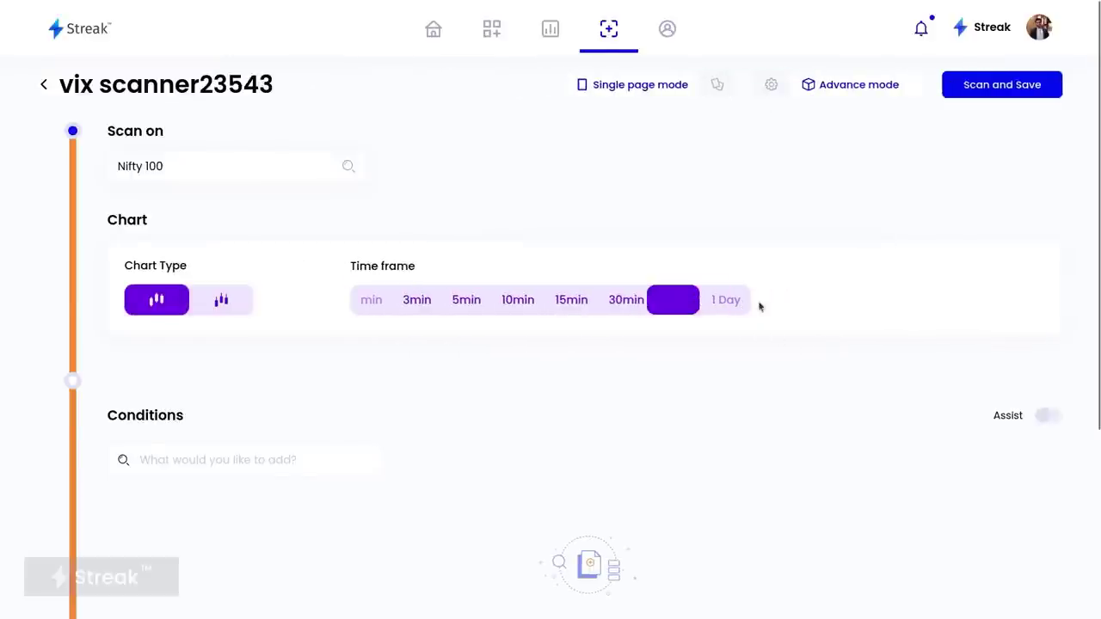
pyautogui.click(259, 175)
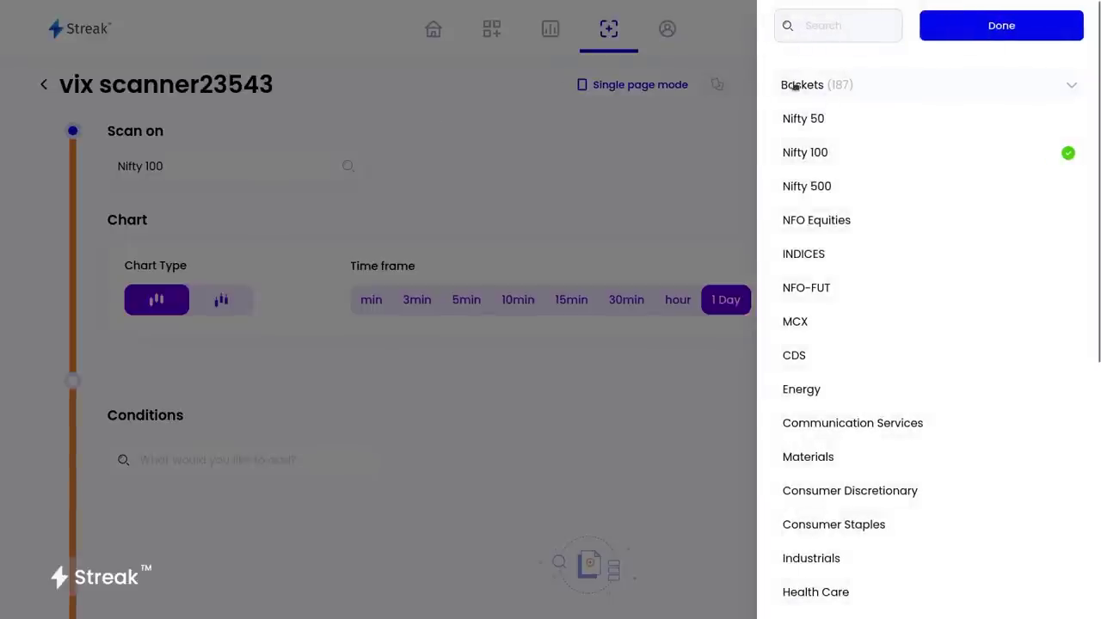
pyautogui.click(795, 87)
pyautogui.click(844, 25)
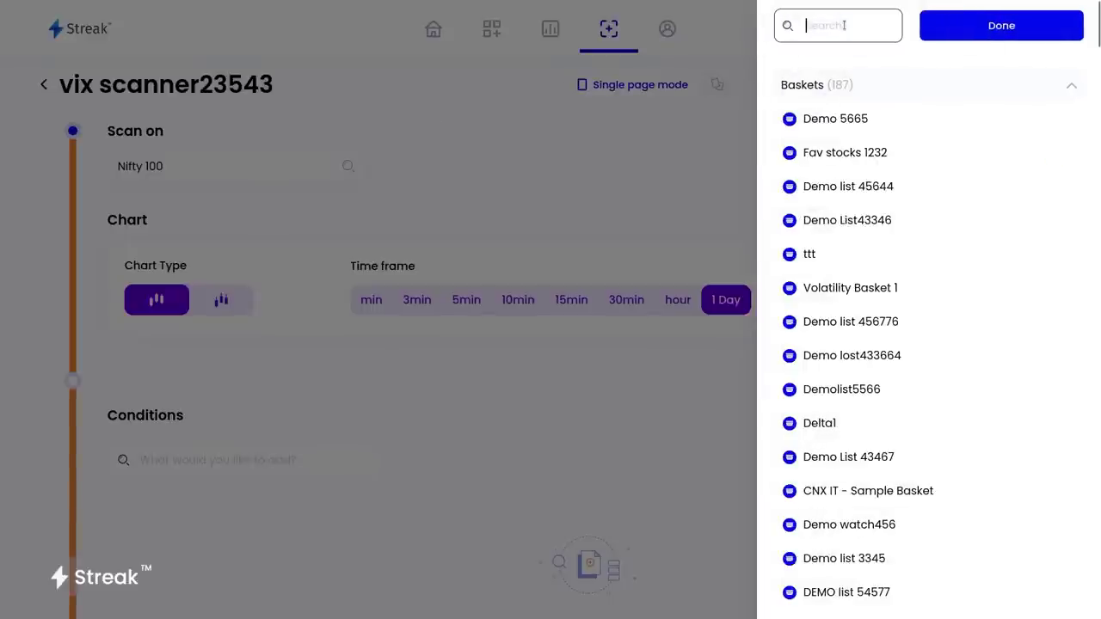
pyautogui.write('vix')
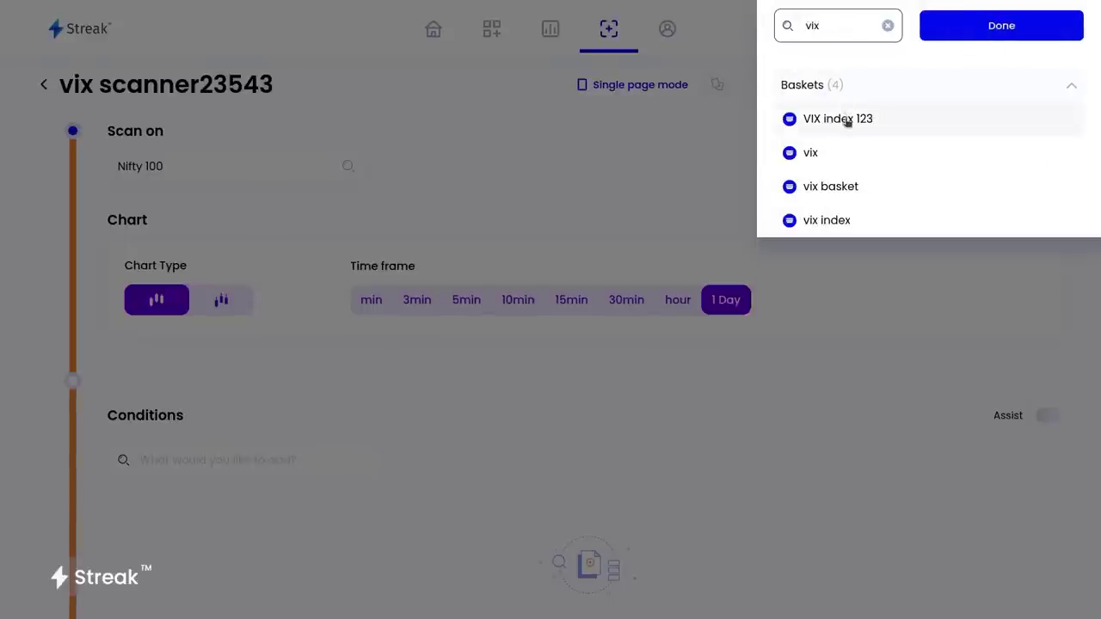
pyautogui.click(849, 125)
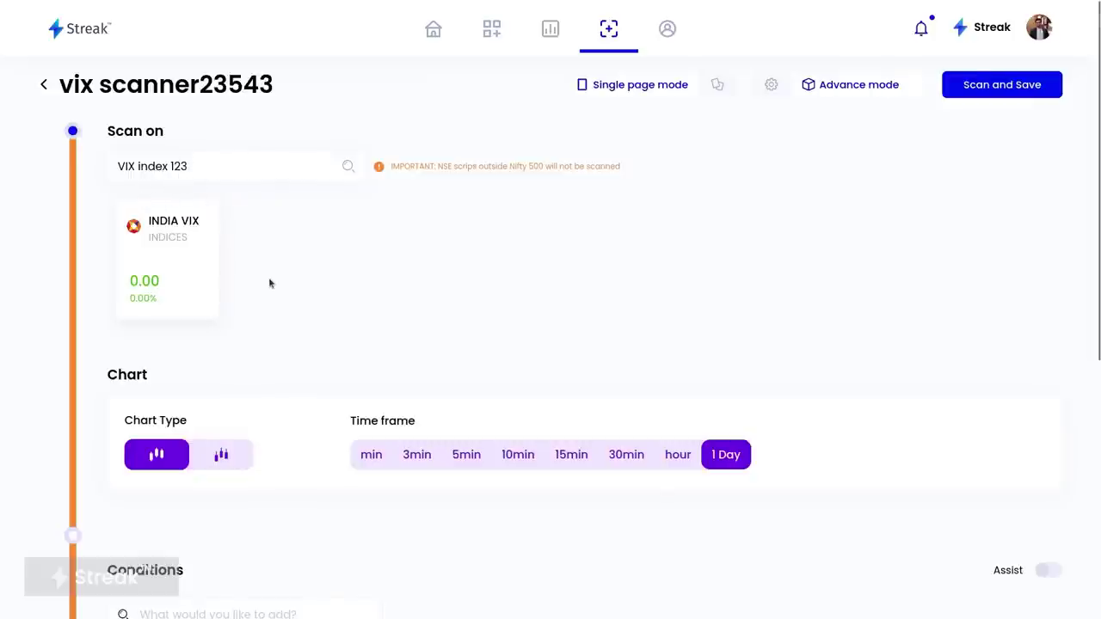
# Start the scanner condition with the Close price at offset 0
pyautogui.scroll(-1, 269, 283)
pyautogui.click(222, 495)
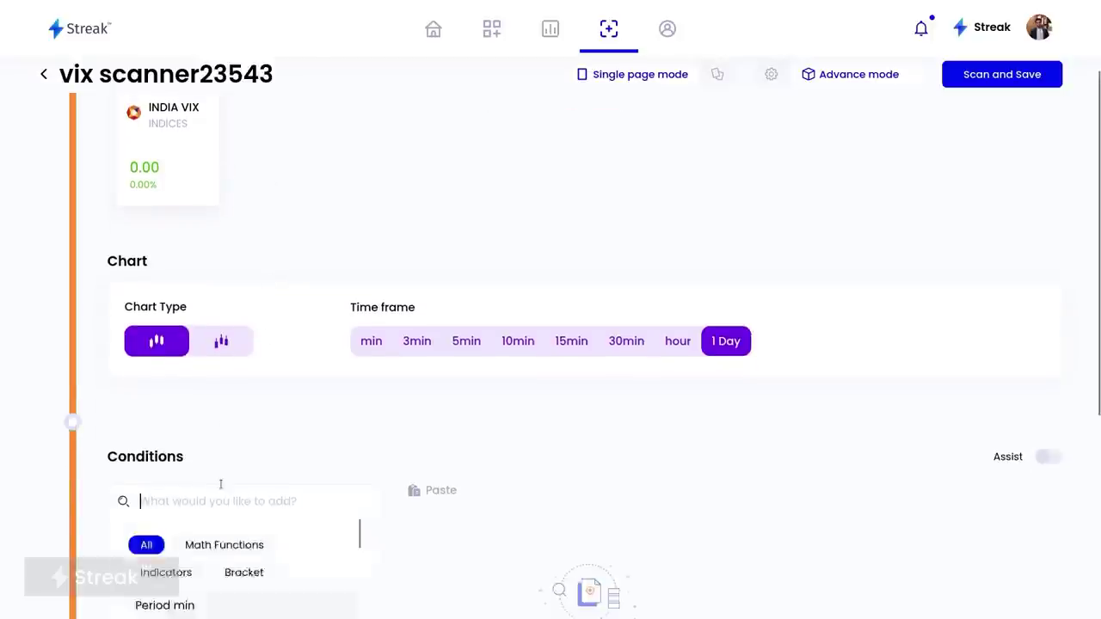
pyautogui.write('cl')
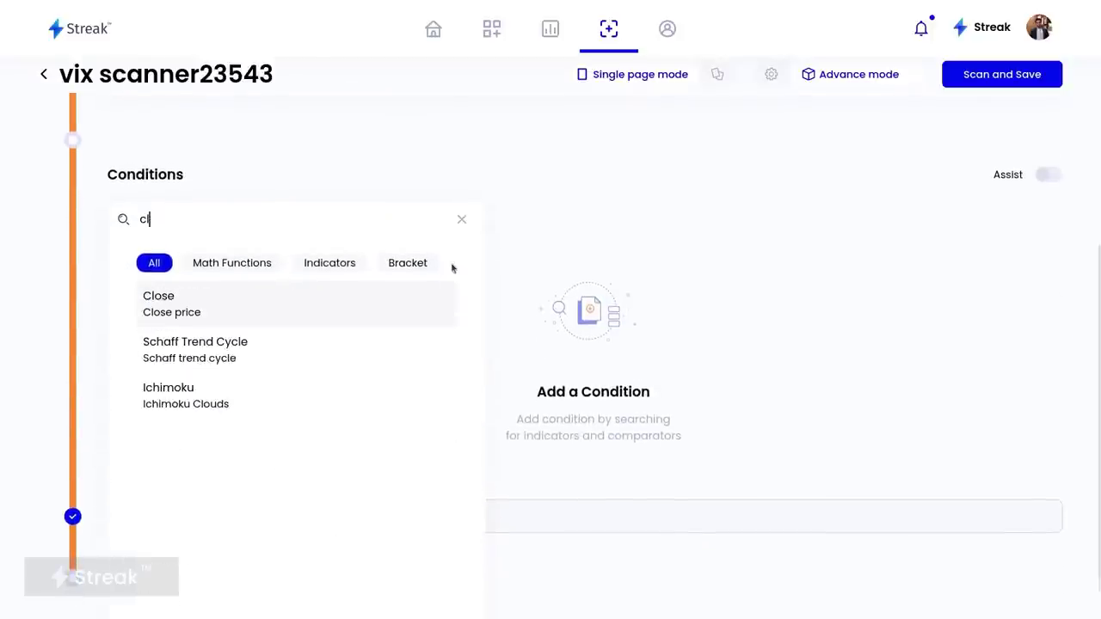
pyautogui.click(242, 296)
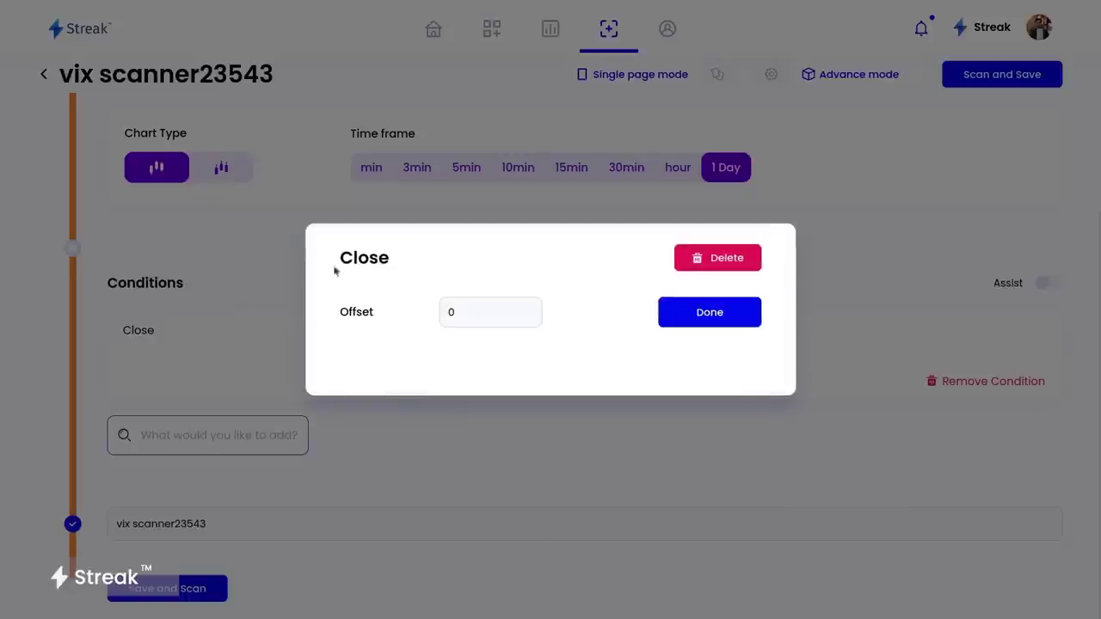
pyautogui.click(721, 311)
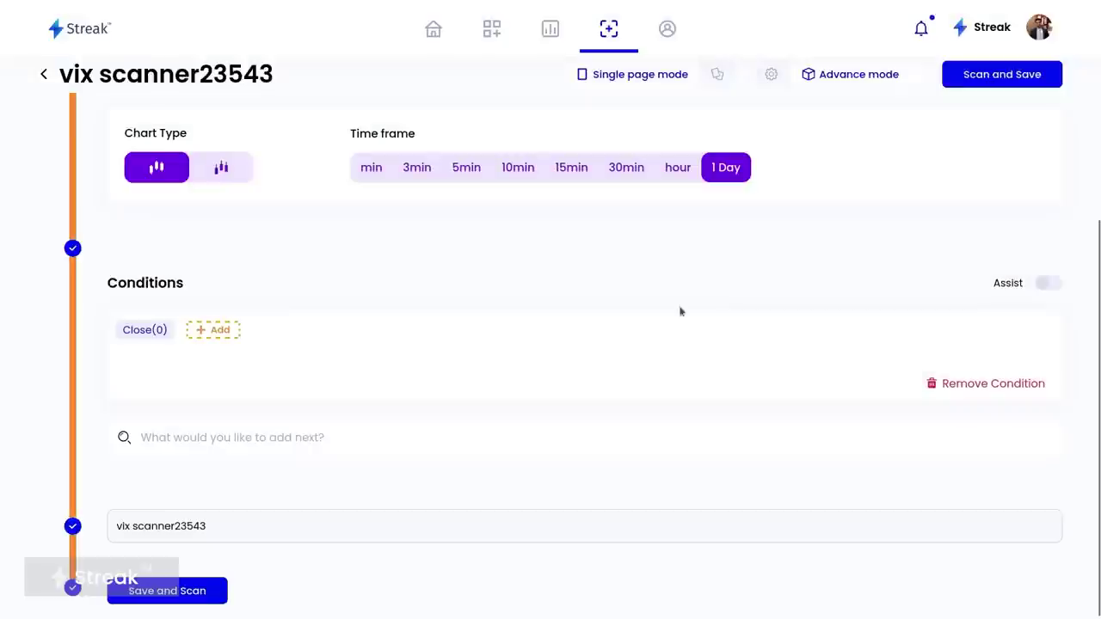
# Add the up by comparator after Close(0) and set its value to 5%
pyautogui.click(215, 328)
pyautogui.write('up')
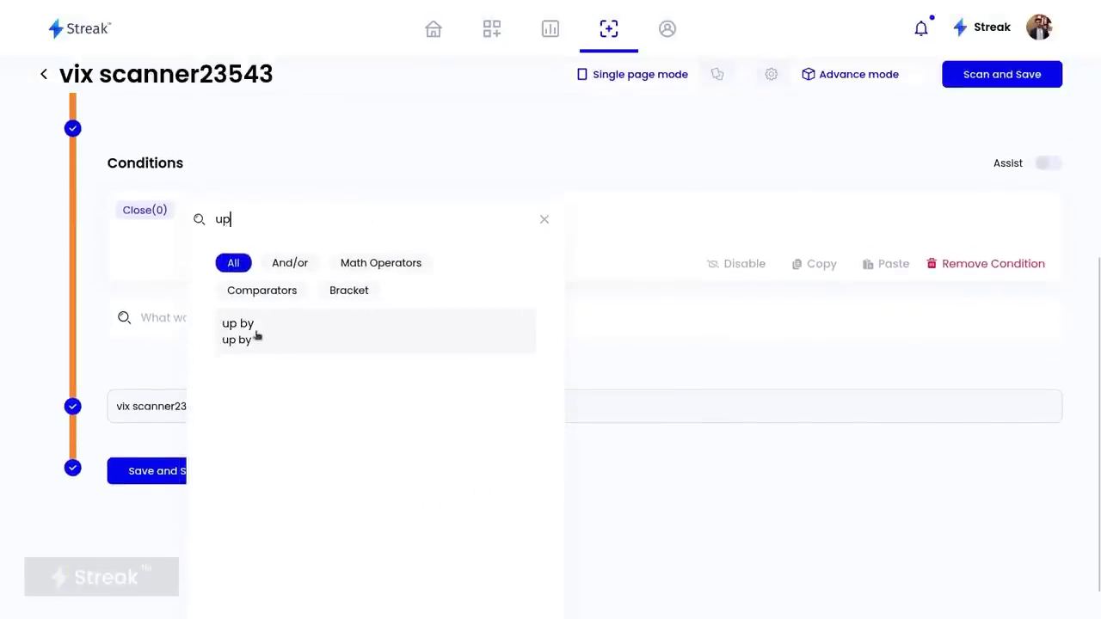
pyautogui.click(256, 335)
pyautogui.click(686, 352)
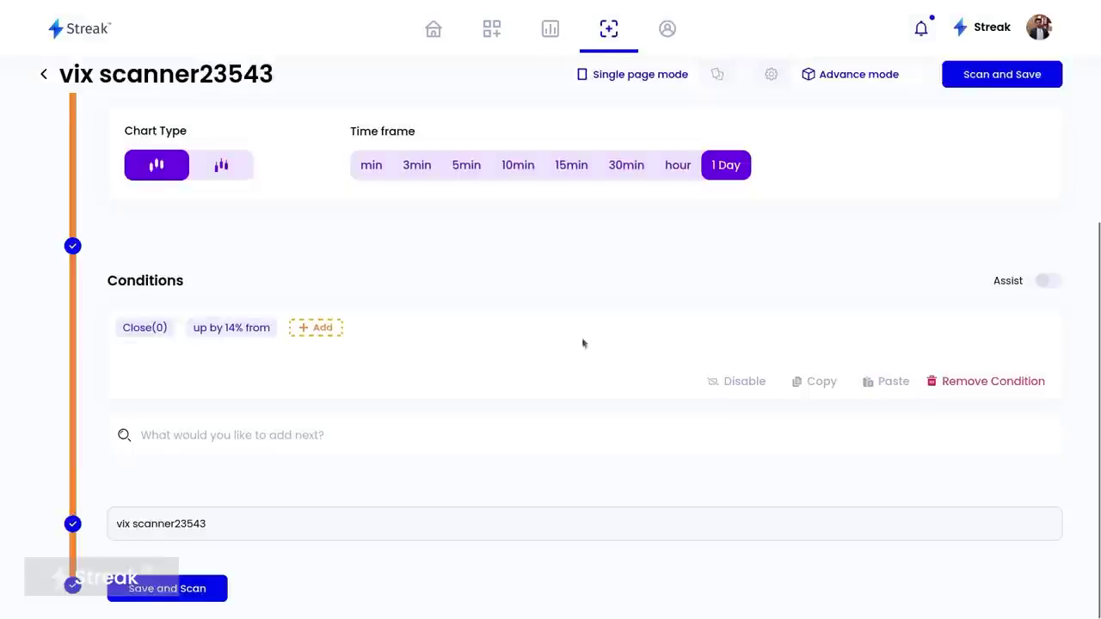
pyautogui.click(233, 328)
pyautogui.click(472, 307)
pyautogui.doubleClick(472, 307)
pyautogui.write('5')
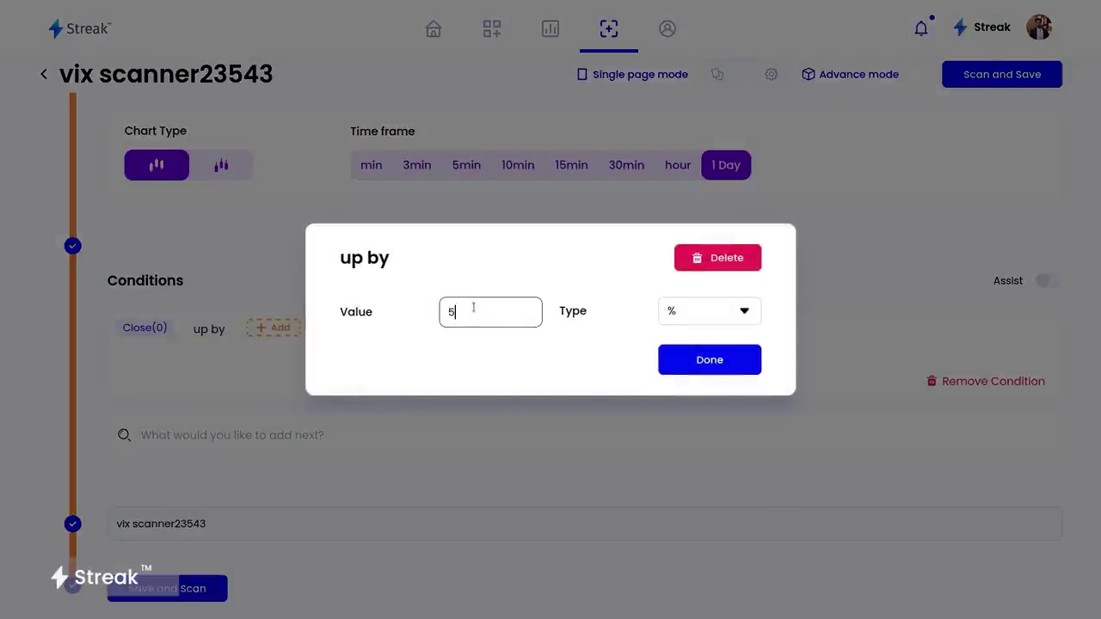
pyautogui.click(698, 355)
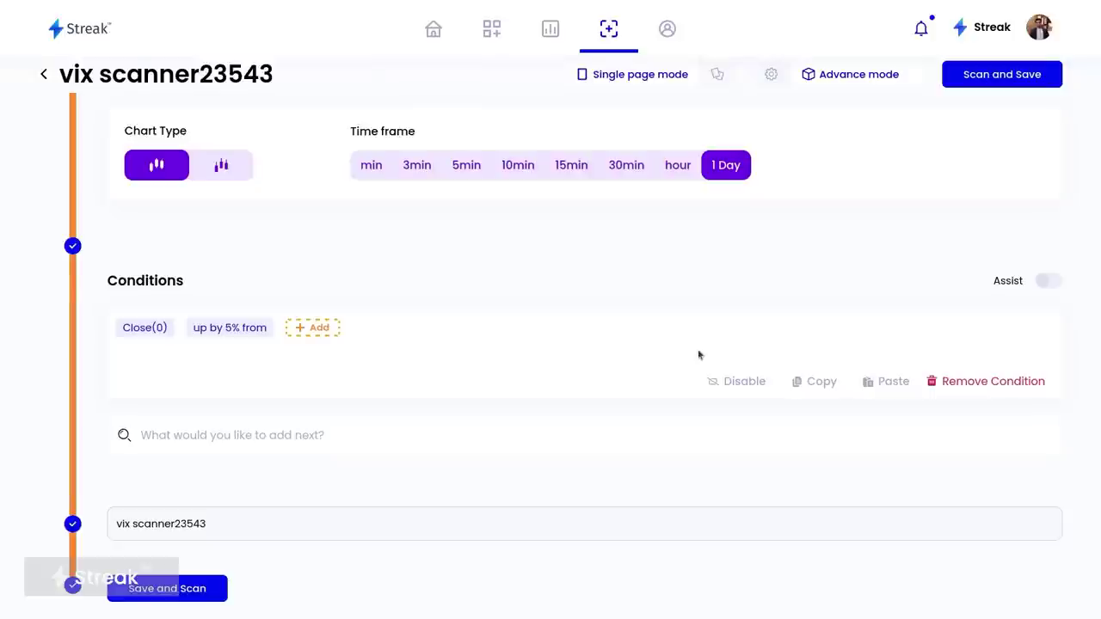
# Complete the up by 5% condition with the Close price at offset -1
pyautogui.click(336, 333)
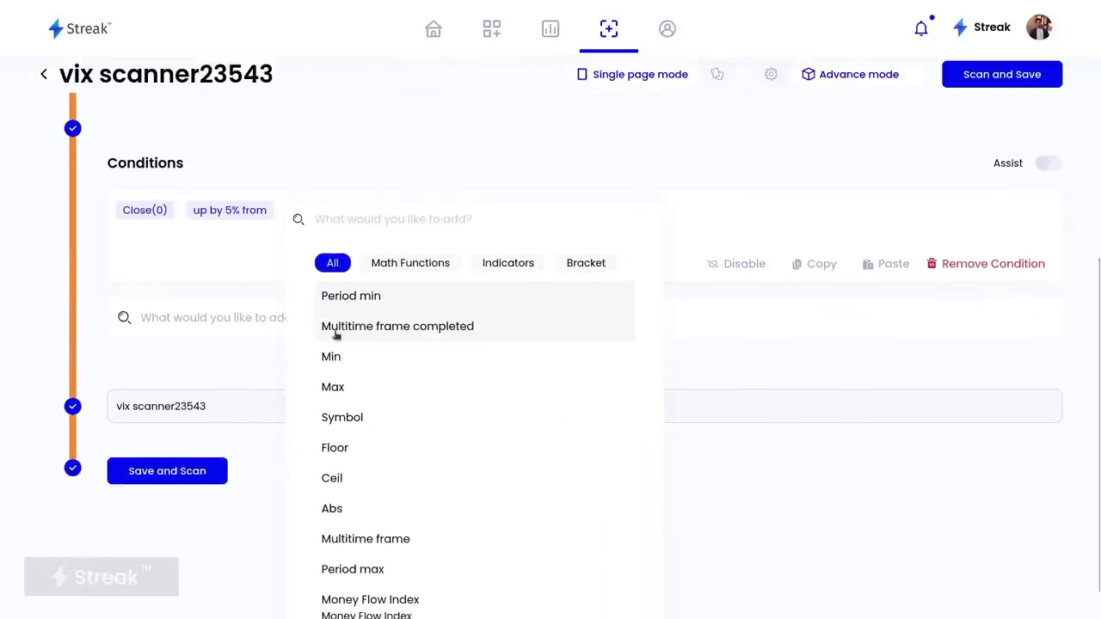
pyautogui.write('pre')
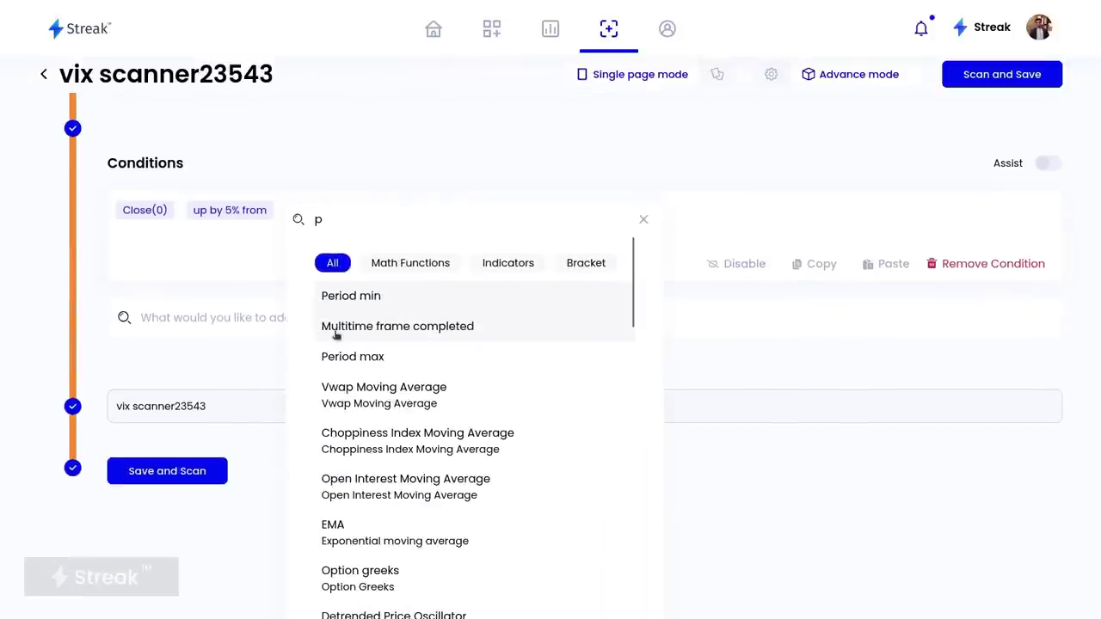
pyautogui.press('BackSpace')
pyautogui.press('BackSpace')
pyautogui.press('BackSpace')
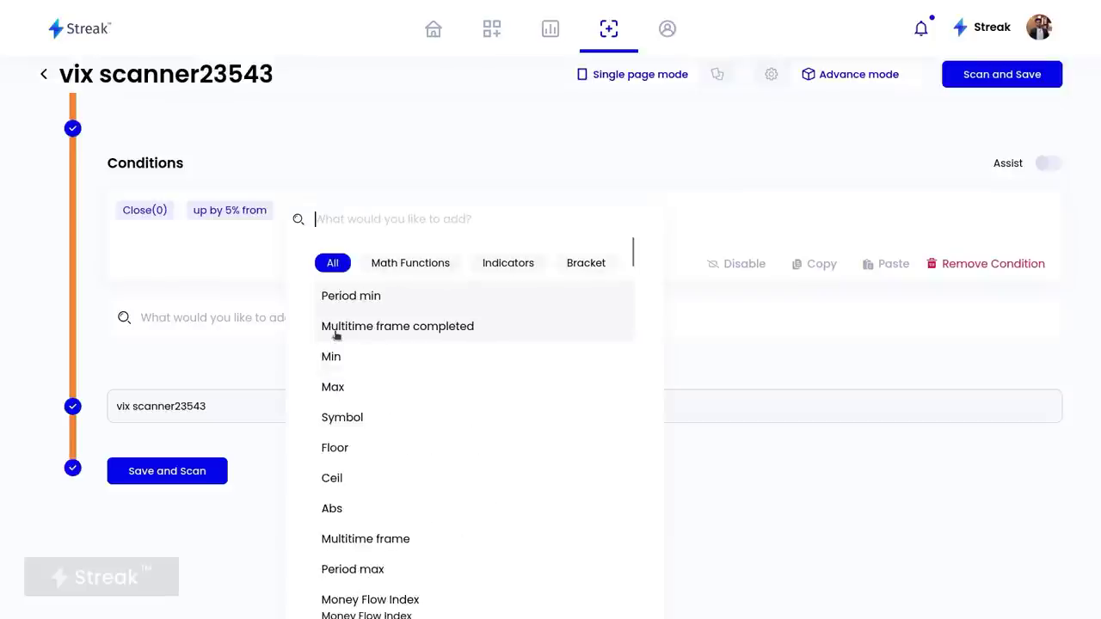
pyautogui.write('clo')
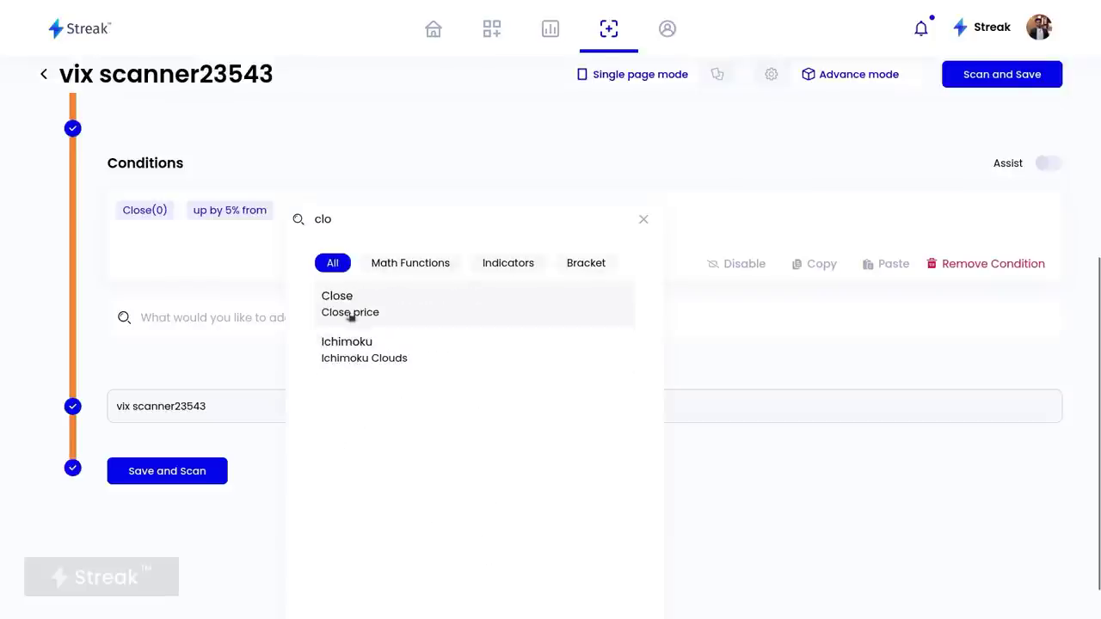
pyautogui.click(344, 316)
pyautogui.click(475, 308)
pyautogui.press('BackSpace')
pyautogui.write('-1')
pyautogui.click(695, 315)
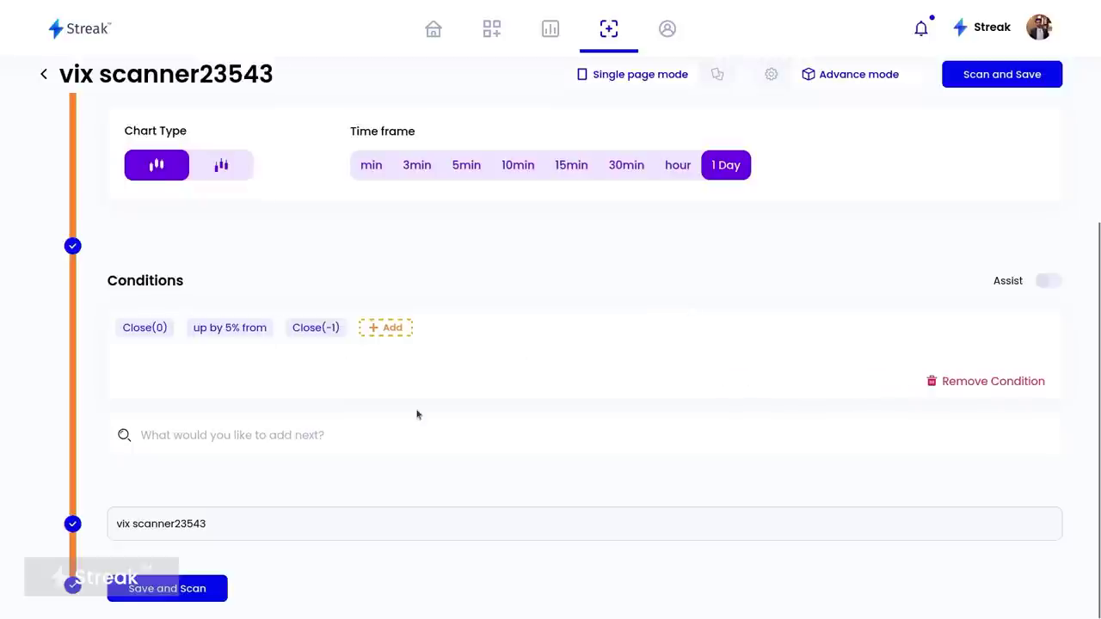
# Review the scanner's basket, chart and condition settings, then save it and run the scan
pyautogui.scroll(5, 417, 415)
pyautogui.scroll(-3, 417, 414)
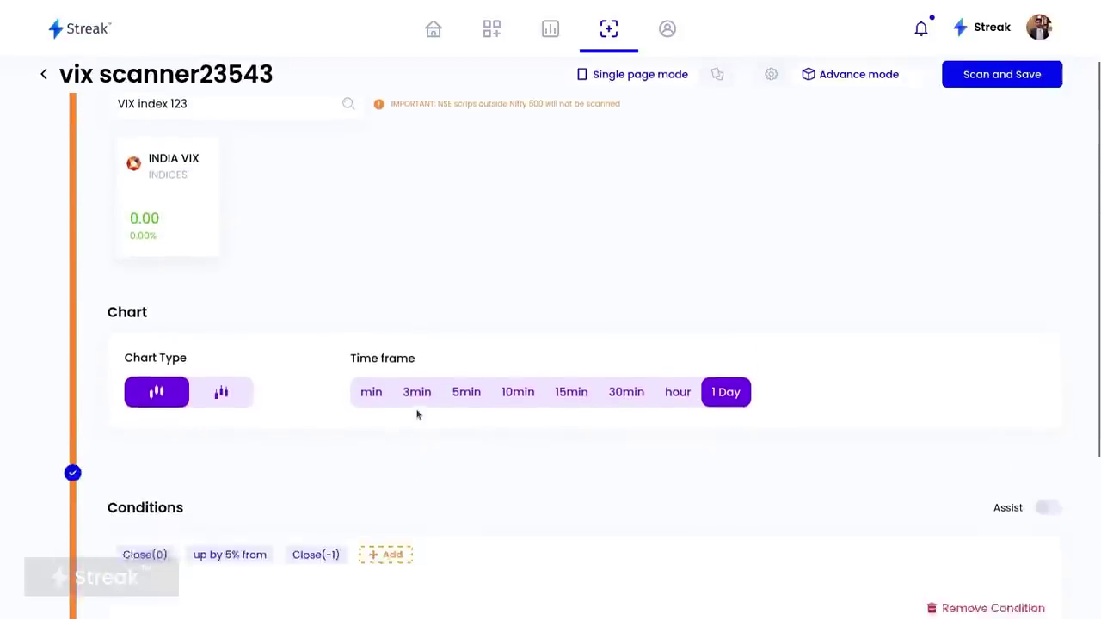
pyautogui.scroll(-1, 421, 416)
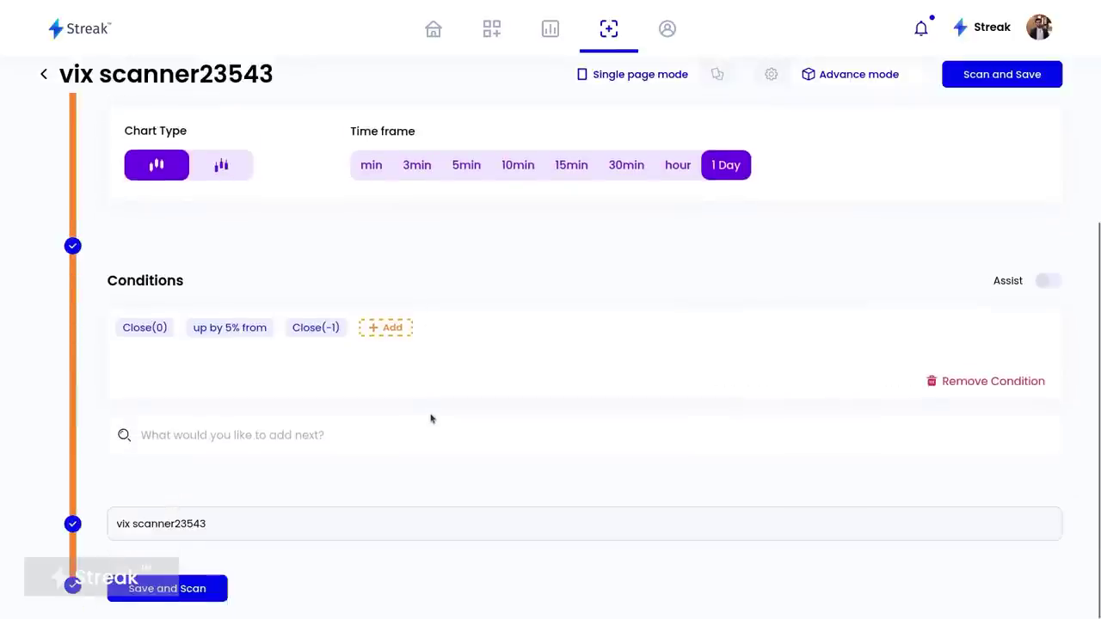
pyautogui.click(129, 588)
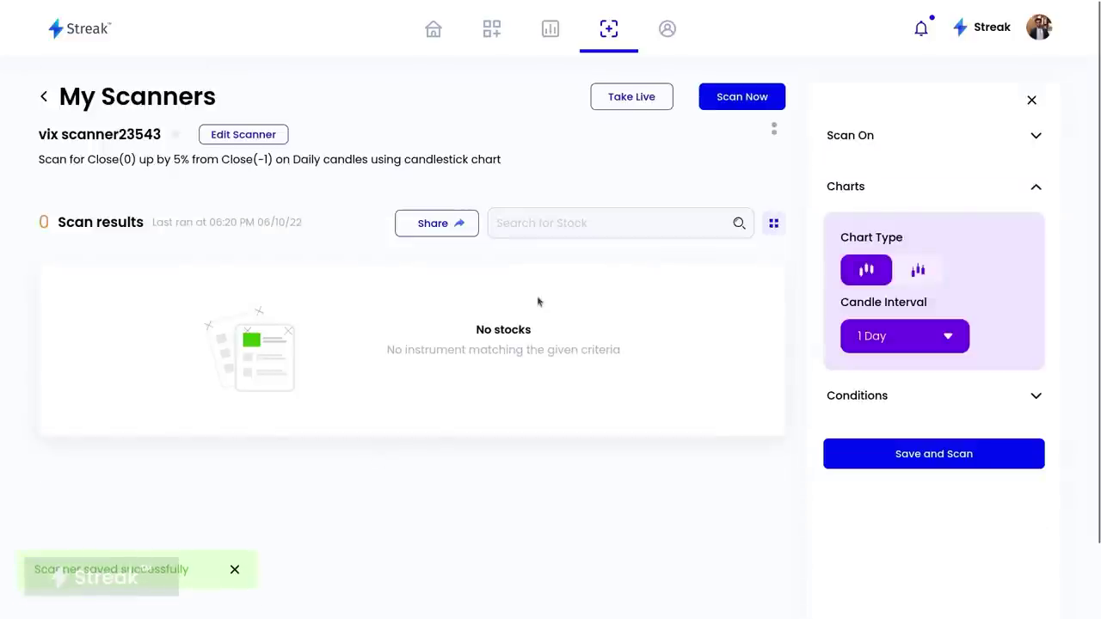
# Take the vix scanner23543 scanner live with an alert frequency of 5 Minutes
pyautogui.click(645, 96)
pyautogui.click(581, 311)
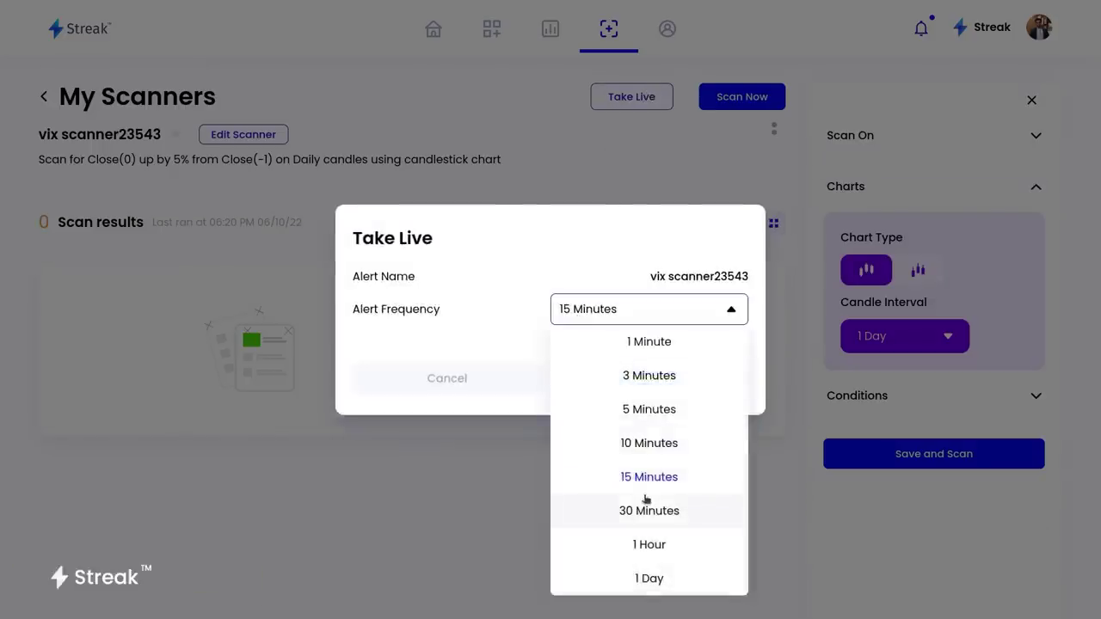
pyautogui.click(645, 410)
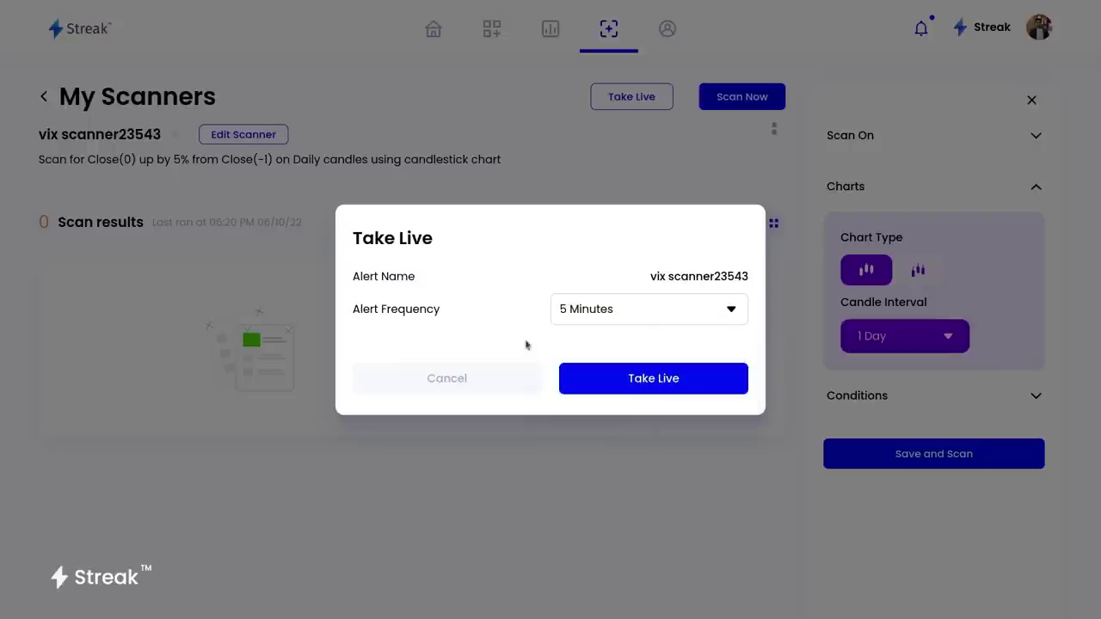
pyautogui.click(625, 377)
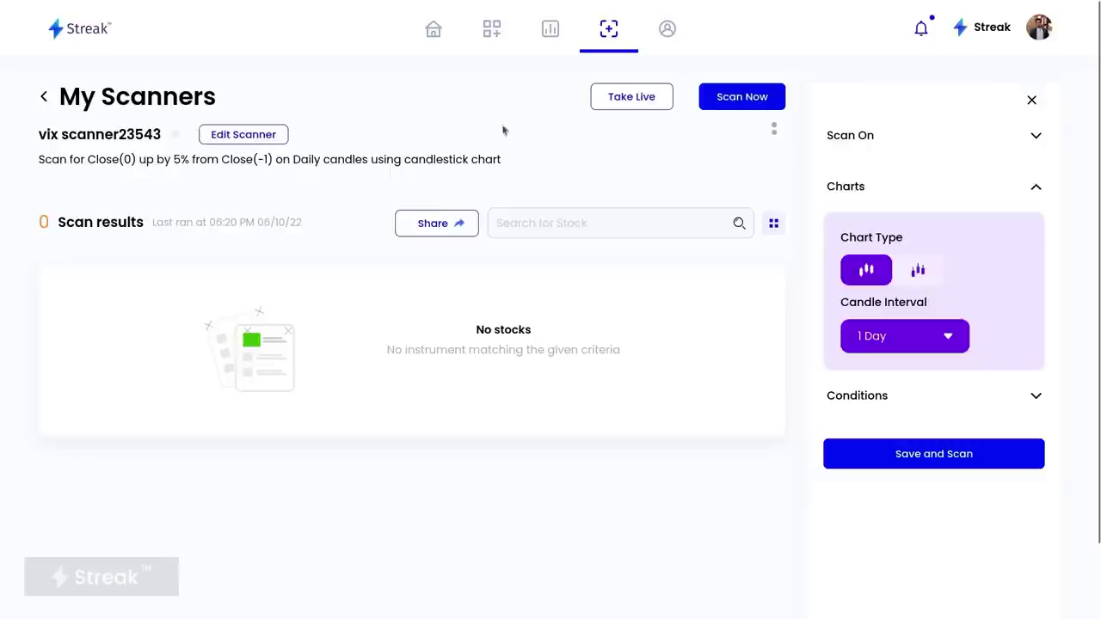
# Reopen vix scanner23543 for editing and look through the baskets it can scan on, leaving the selection as is
pyautogui.click(247, 138)
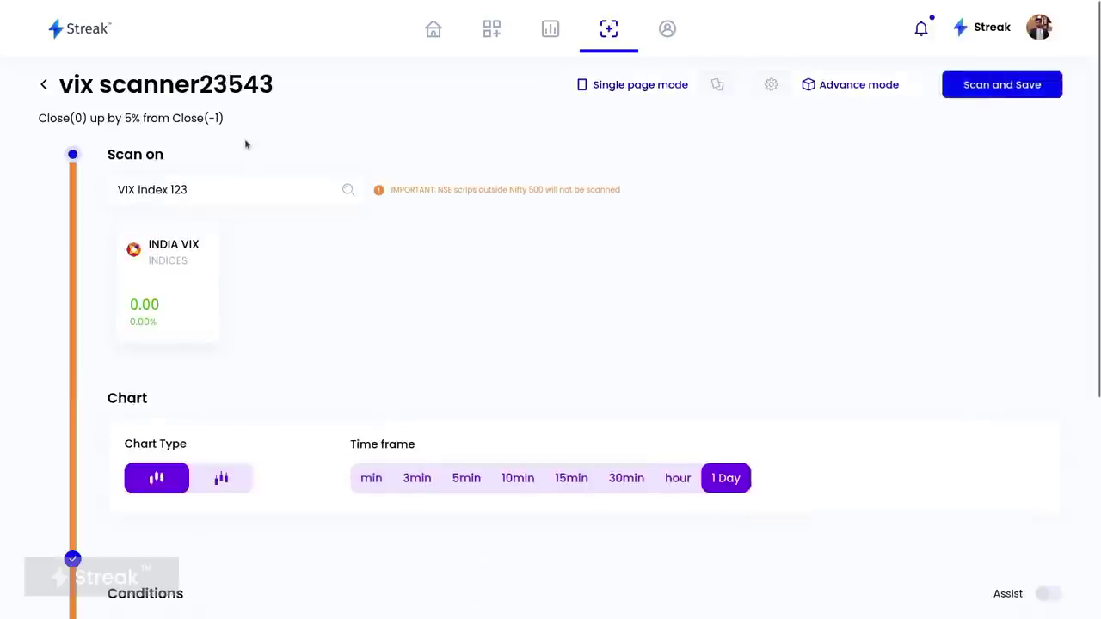
pyautogui.click(228, 189)
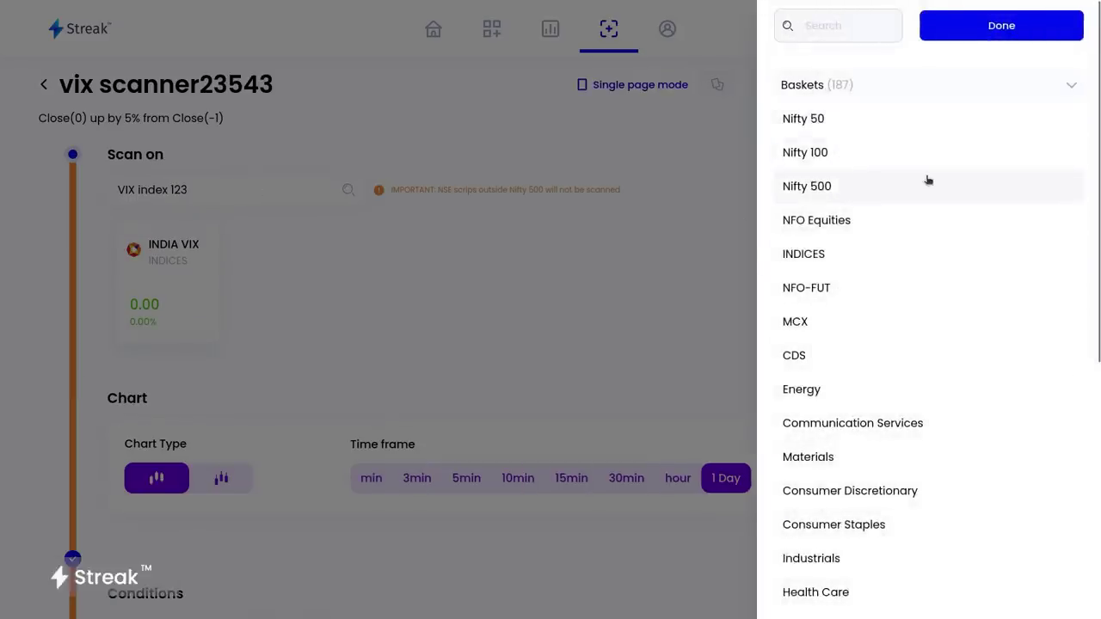
pyautogui.click(643, 251)
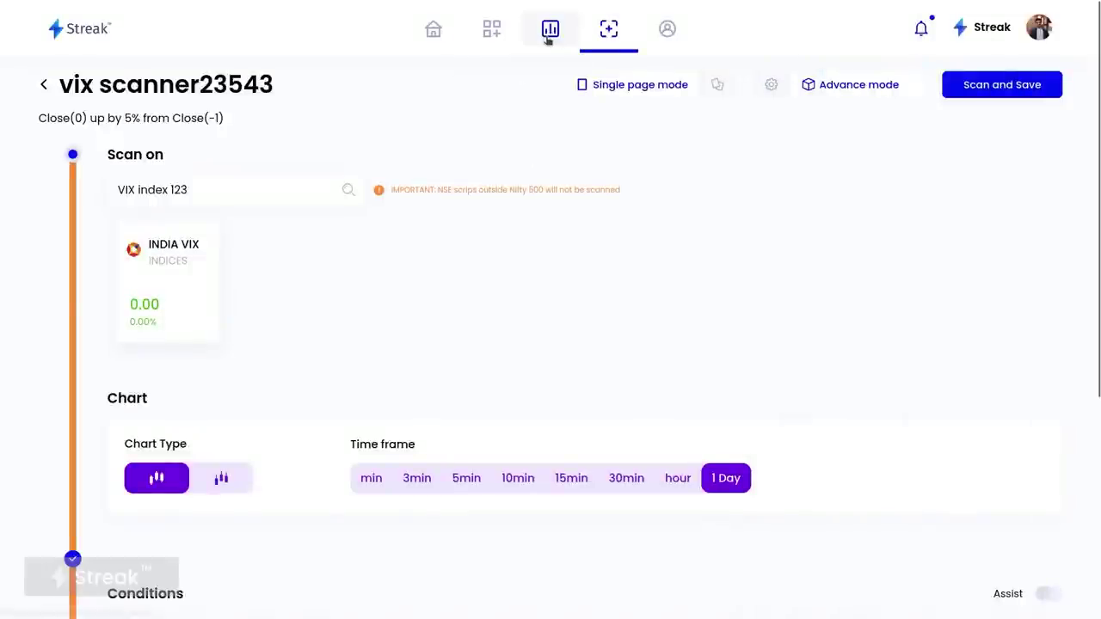
# Create a new watchlist named "vix index only" in the Technicals section
pyautogui.click(547, 38)
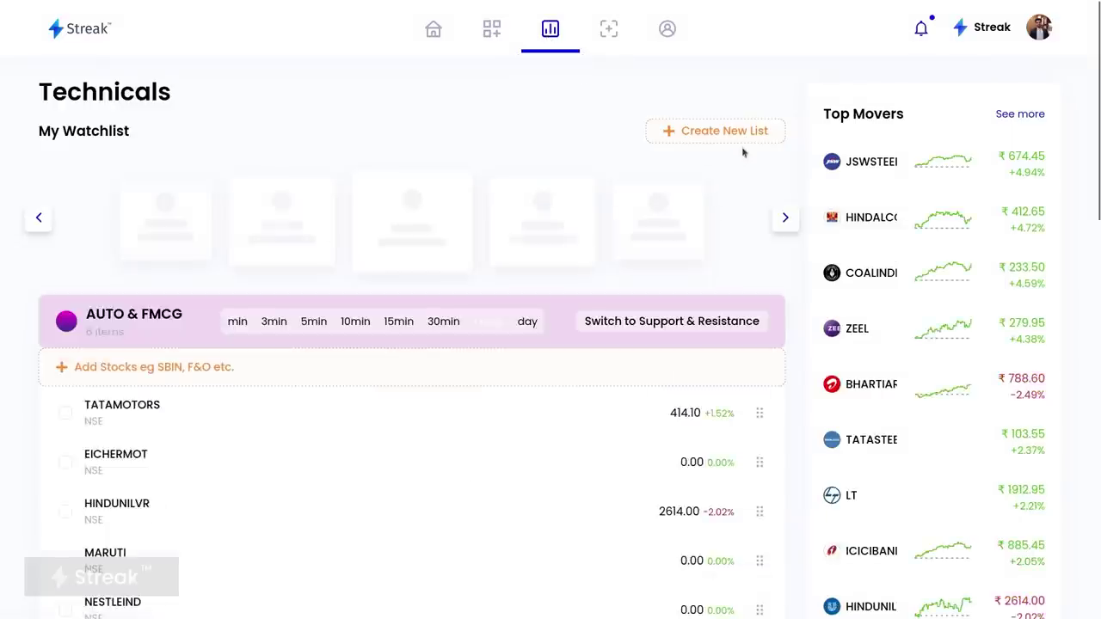
pyautogui.click(754, 139)
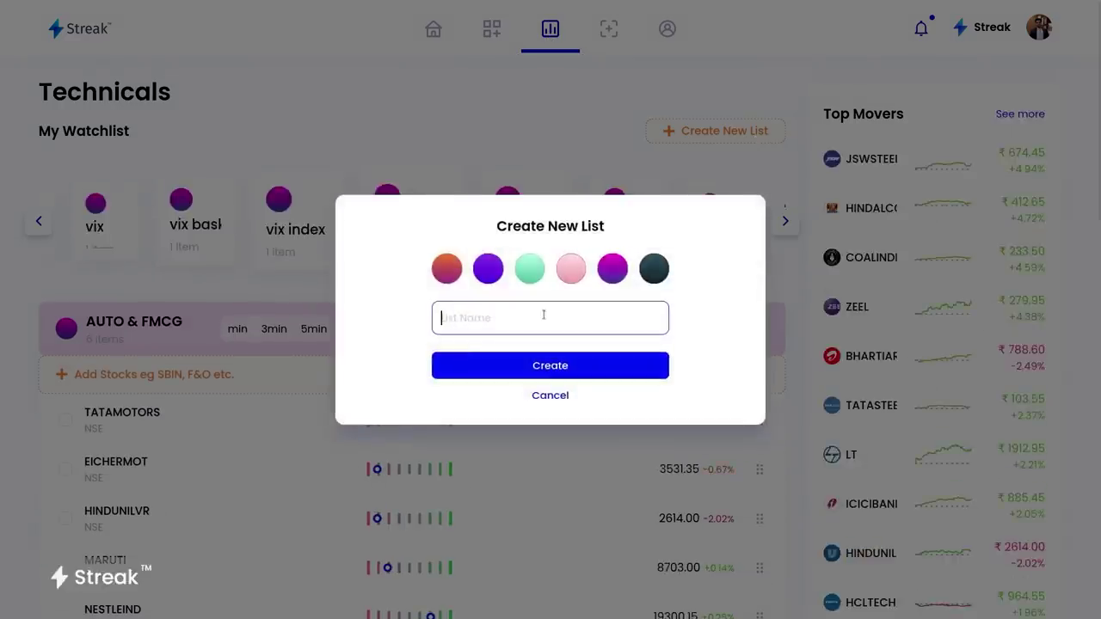
pyautogui.write('vix ')
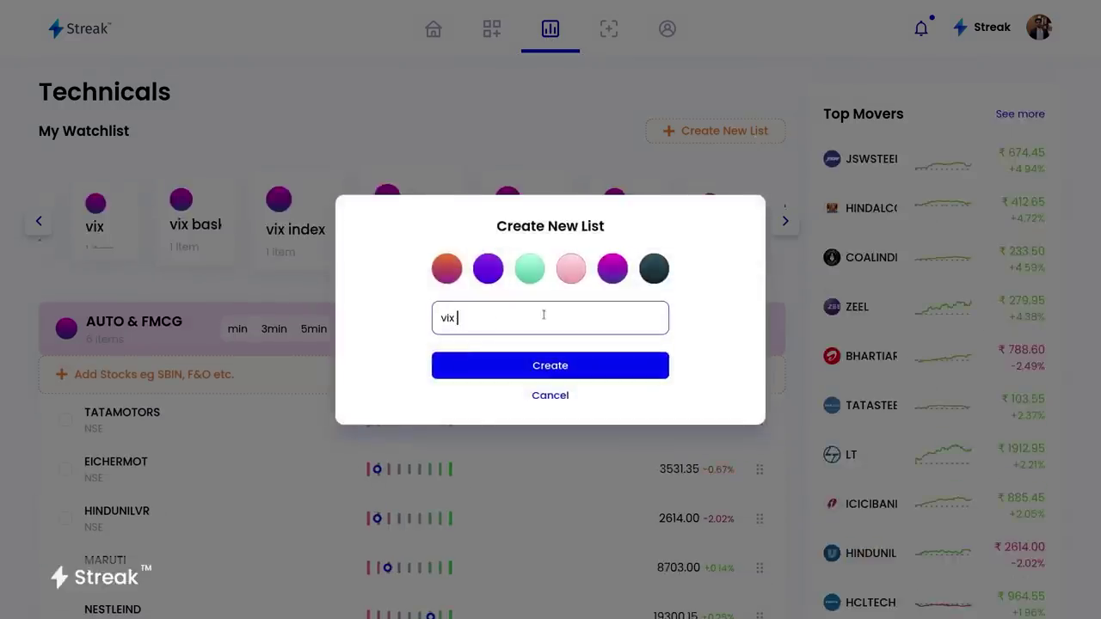
pyautogui.write('index only')
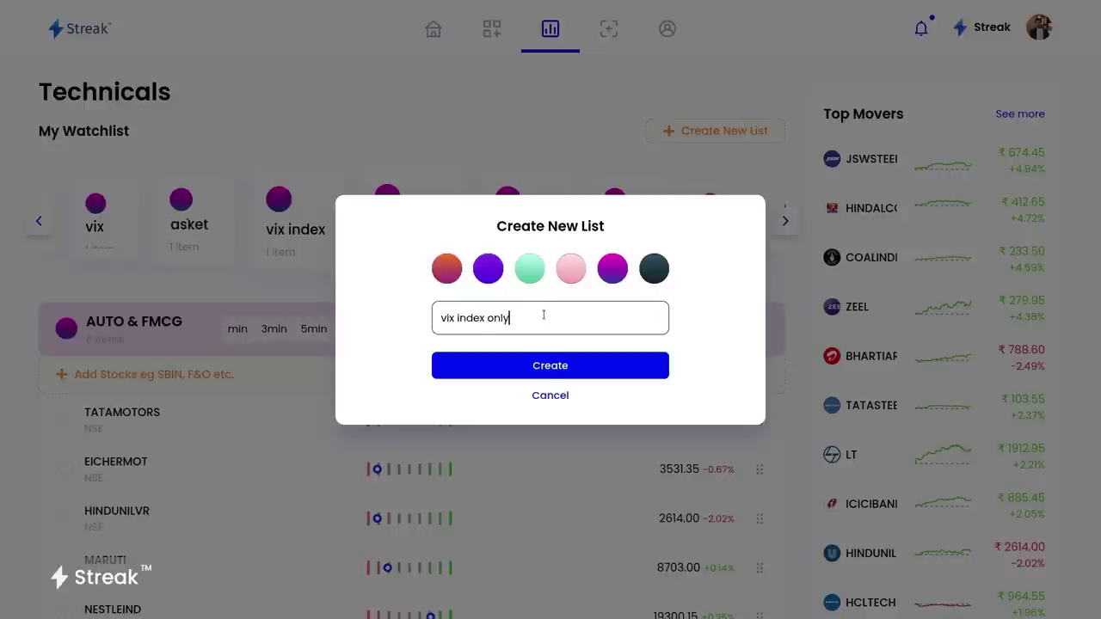
pyautogui.click(545, 362)
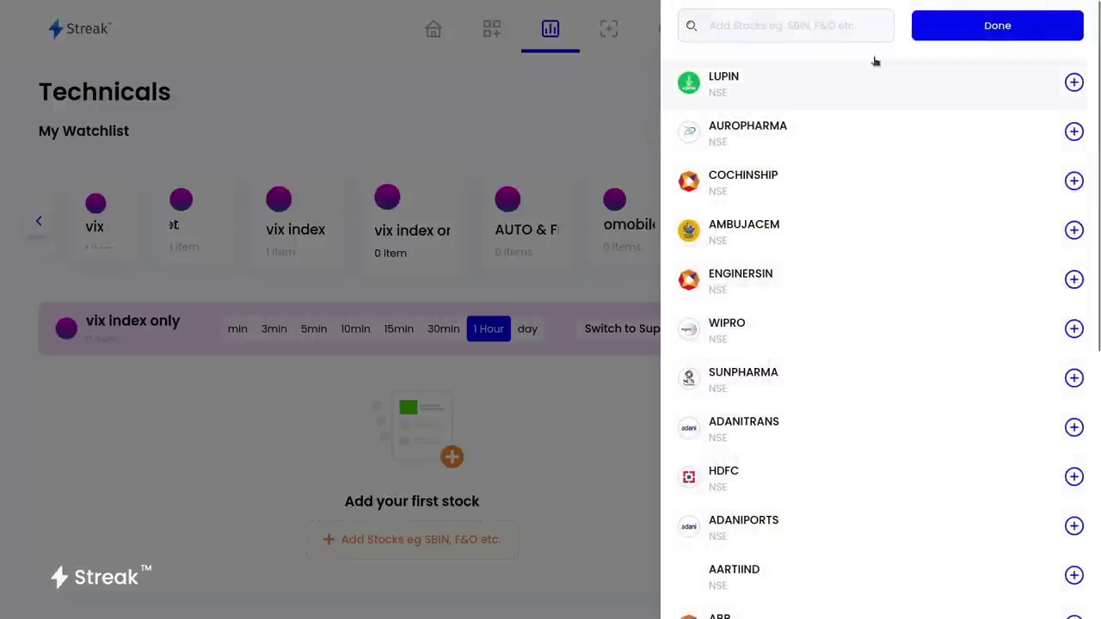
# Add the INDIA VIX and NIFTY 50 indices to the vix index only watchlist and finish the selection
pyautogui.write('vix')
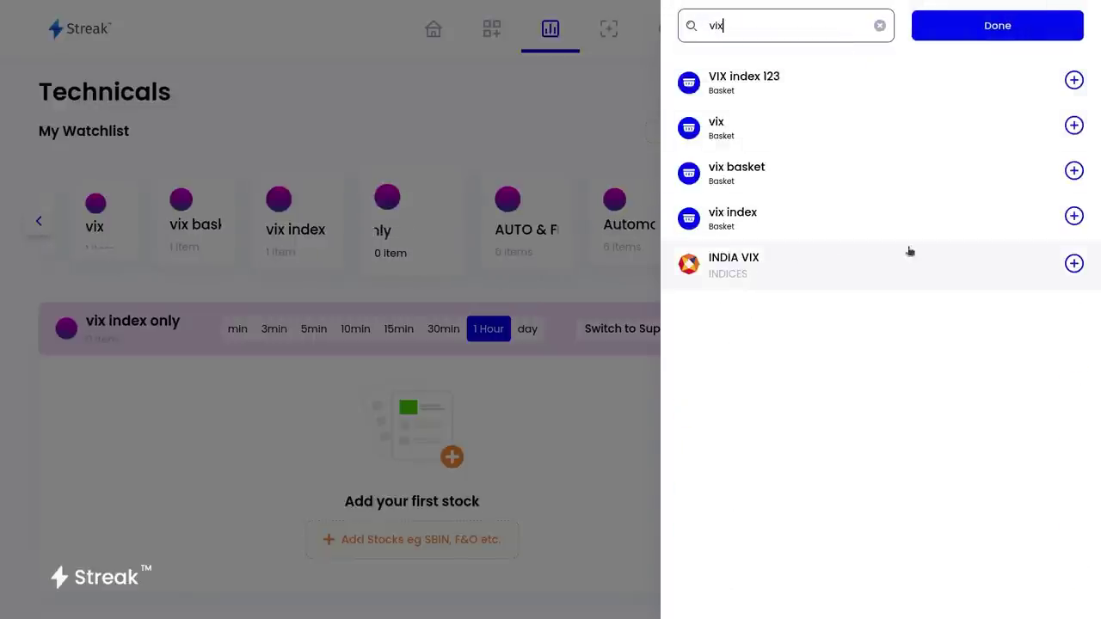
pyautogui.click(1071, 264)
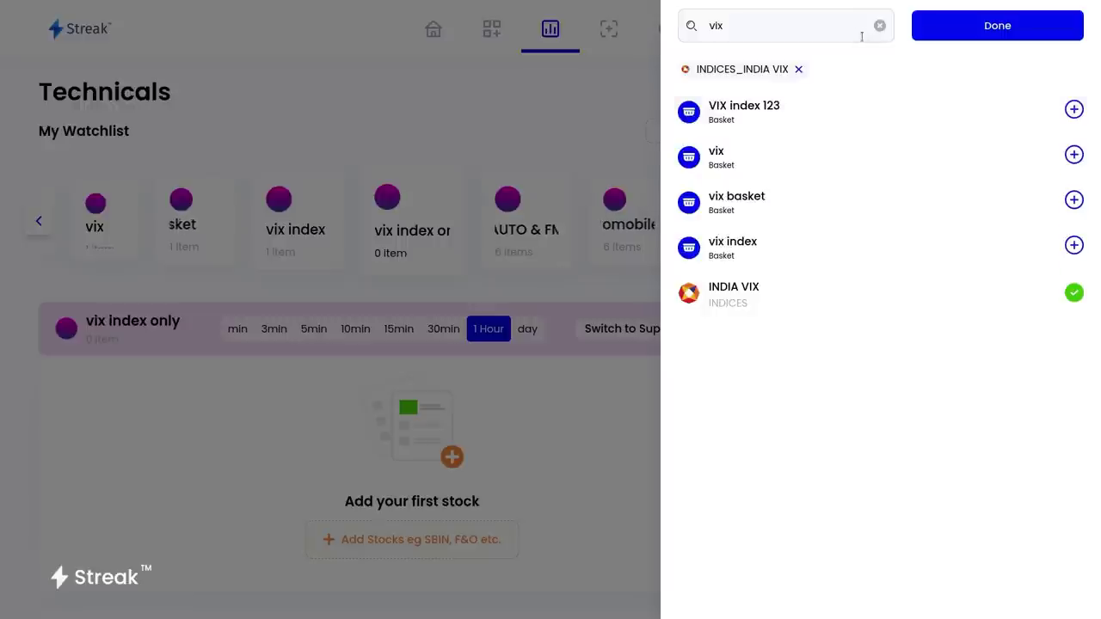
pyautogui.doubleClick(839, 21)
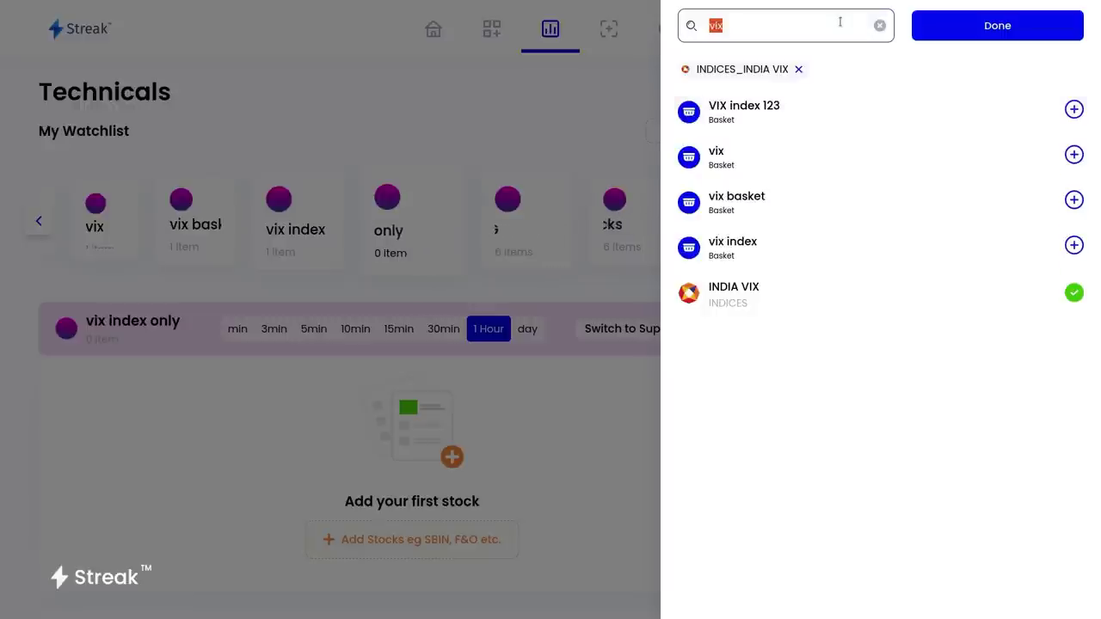
pyautogui.write('nift')
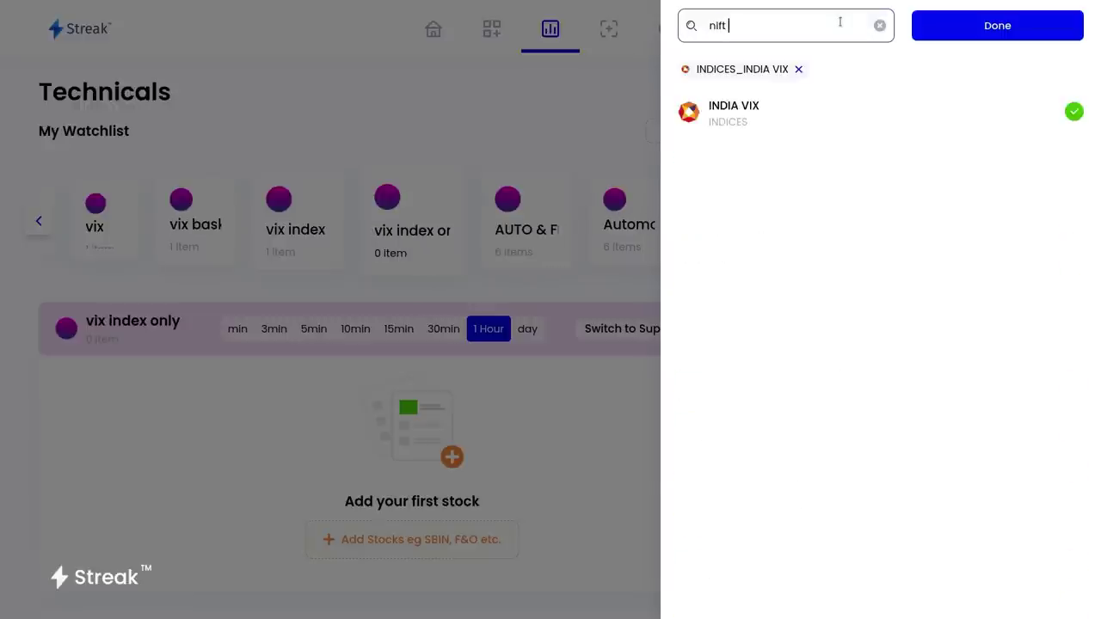
pyautogui.write('y 50')
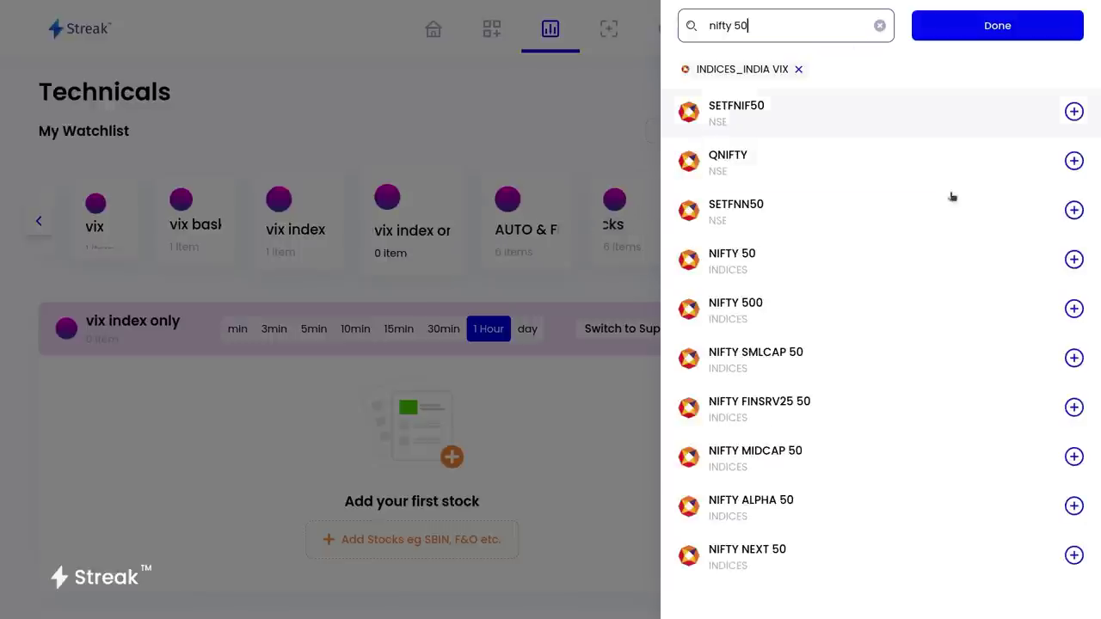
pyautogui.click(1073, 259)
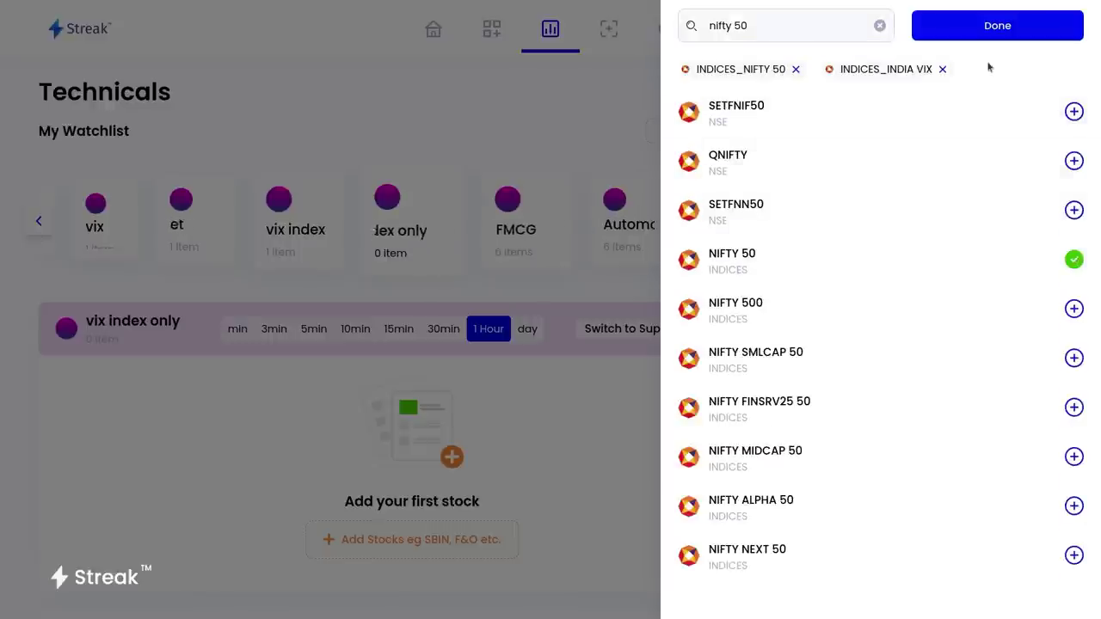
pyautogui.click(976, 33)
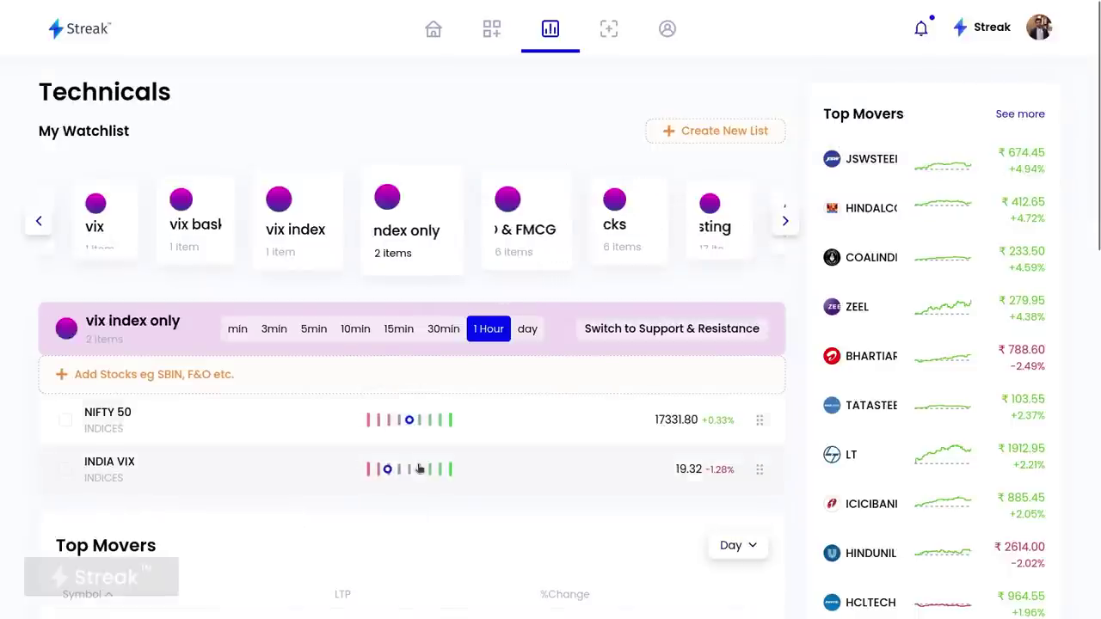
pyautogui.scroll(-6, 419, 468)
pyautogui.scroll(7, 391, 378)
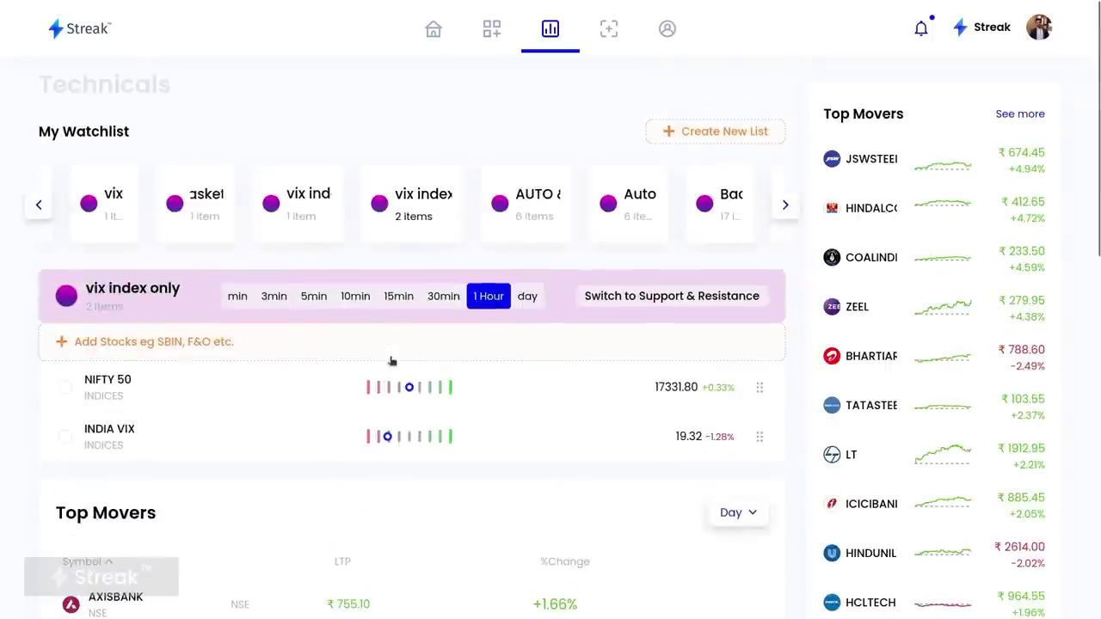